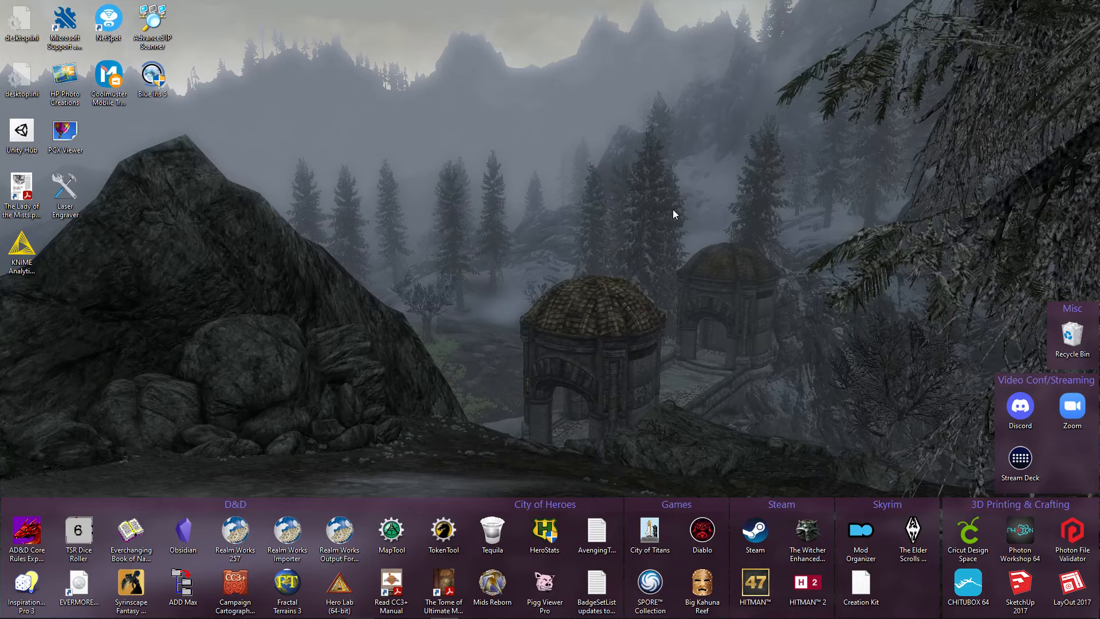
Switch to KNIME Analytics Platform and examine the Combine Sheet Data node's output table through to its last columns.
mouse_move(517, 616)
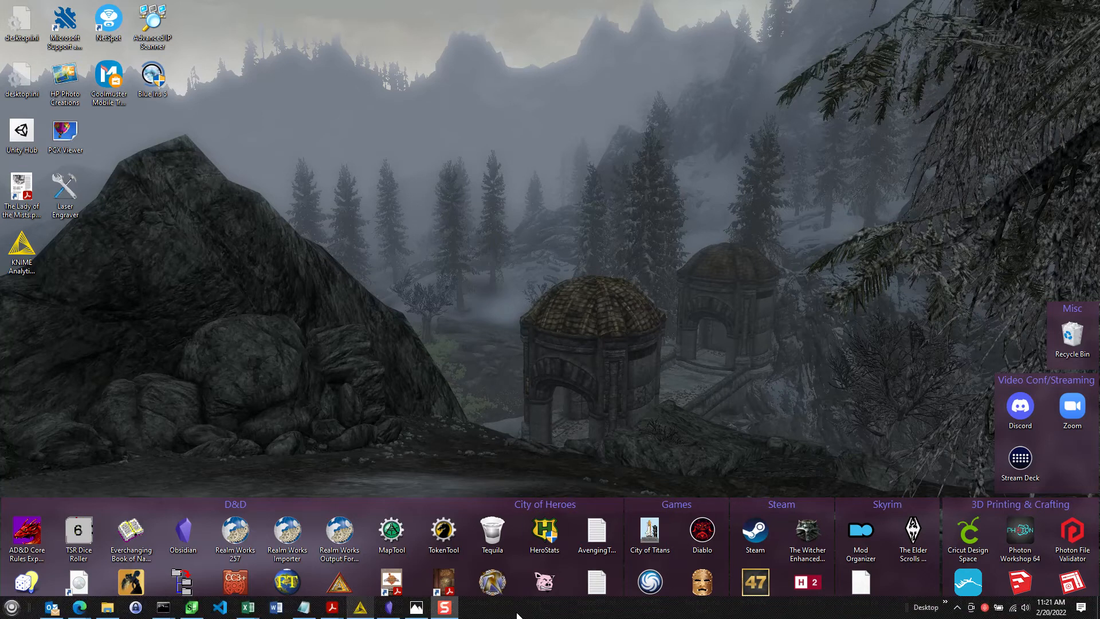
left_click(360, 608)
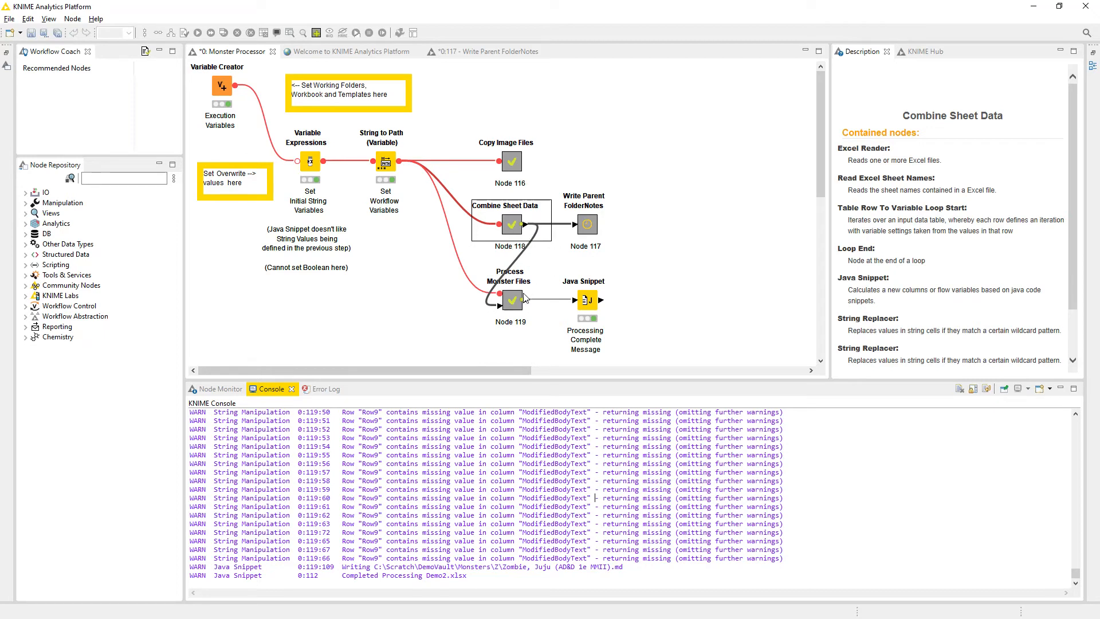
left_click(589, 226)
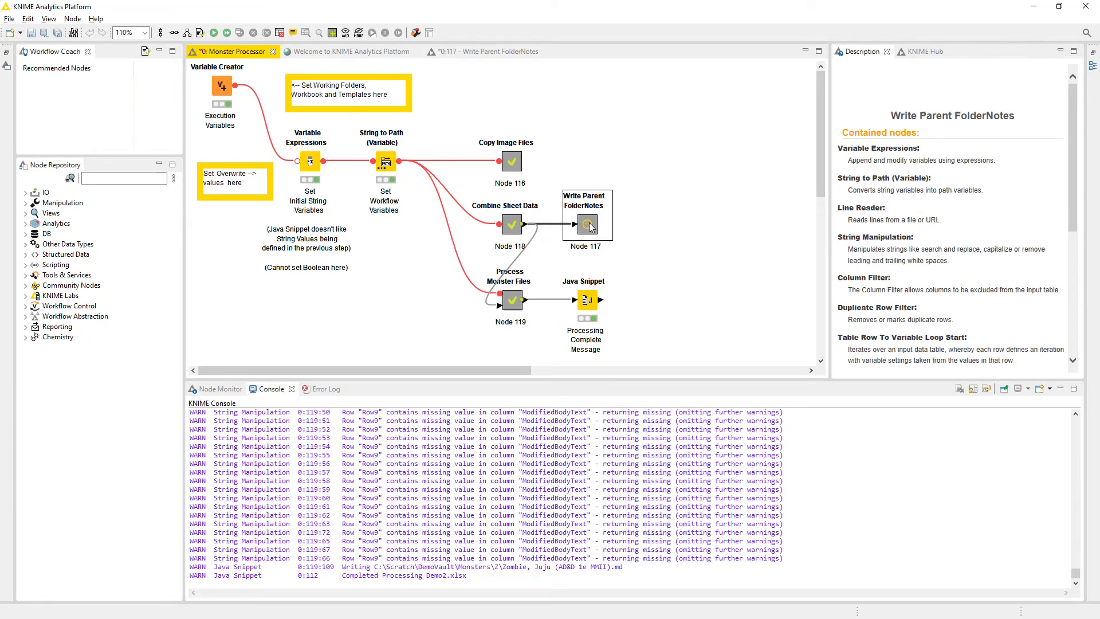
left_click(510, 233)
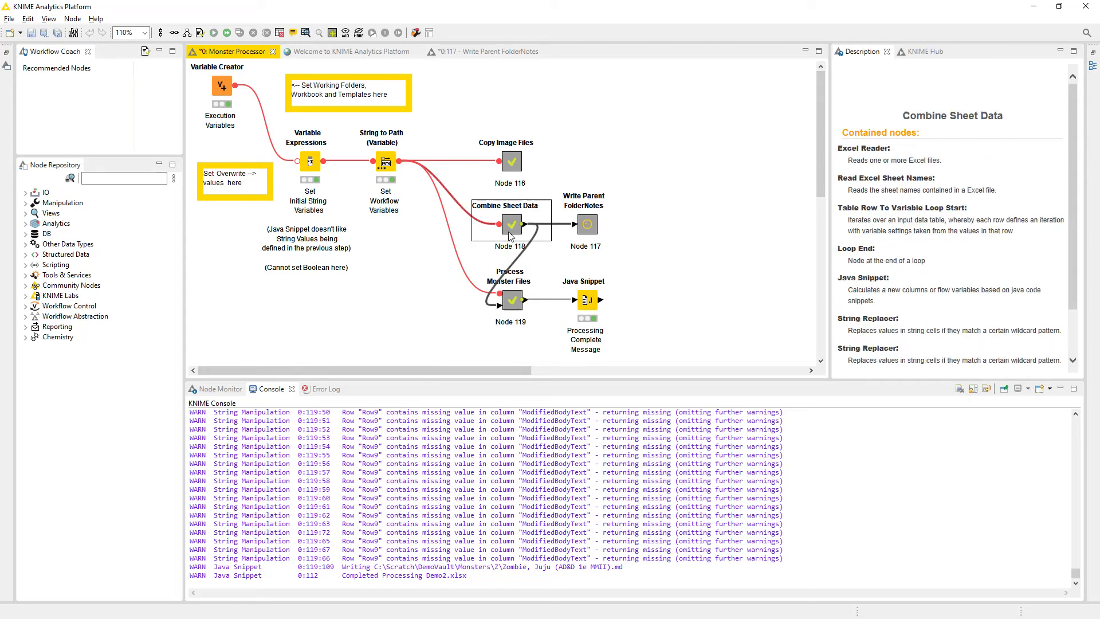
left_click(220, 389)
left_click(300, 441)
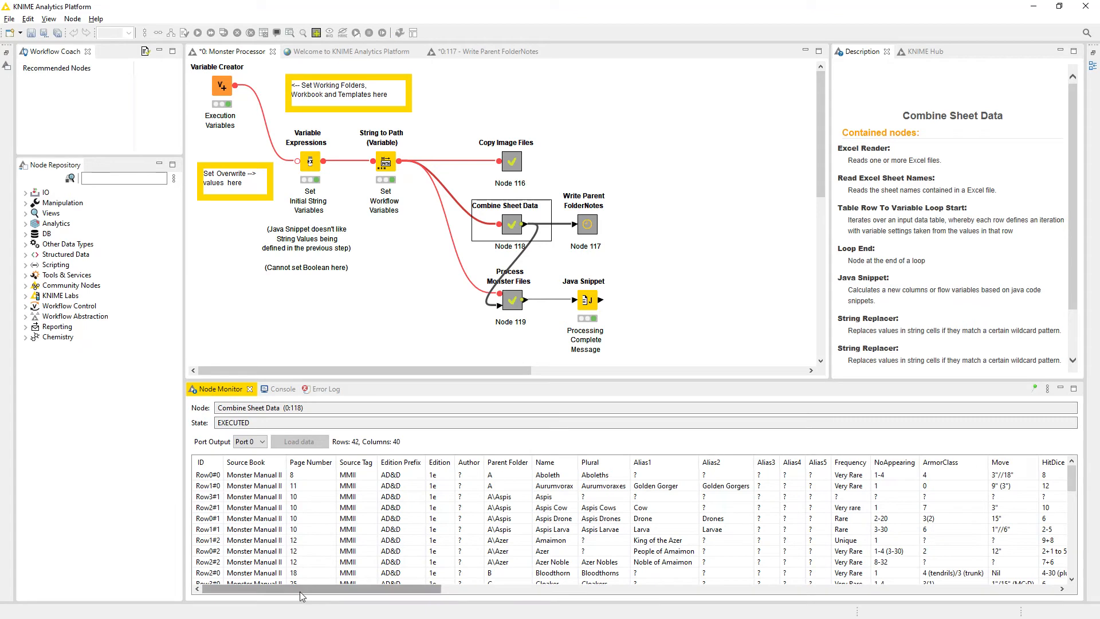
left_click_drag(416, 589, 1047, 585)
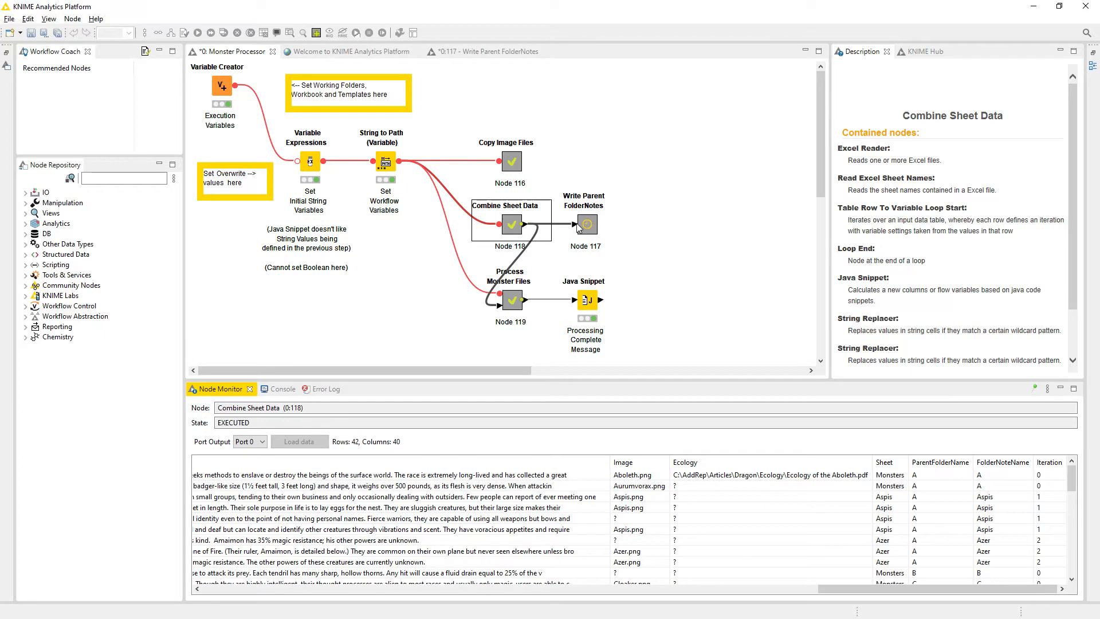
Open the Write Parent FolderNotes metanode and review the Column Filter node's column selection and output rows.
left_click(591, 228)
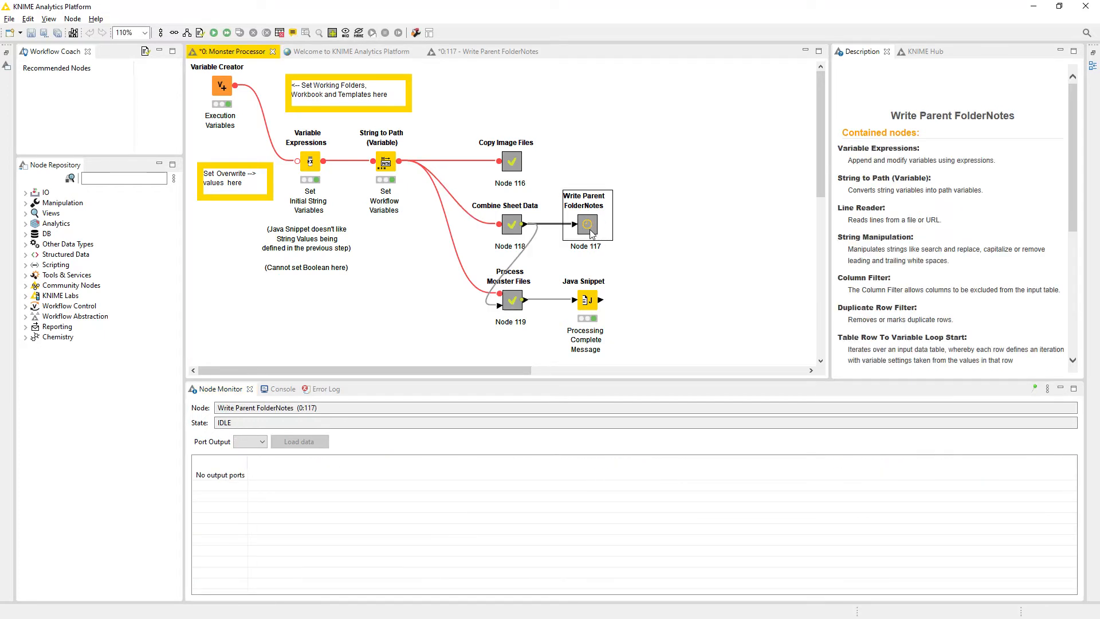
double_click(588, 229)
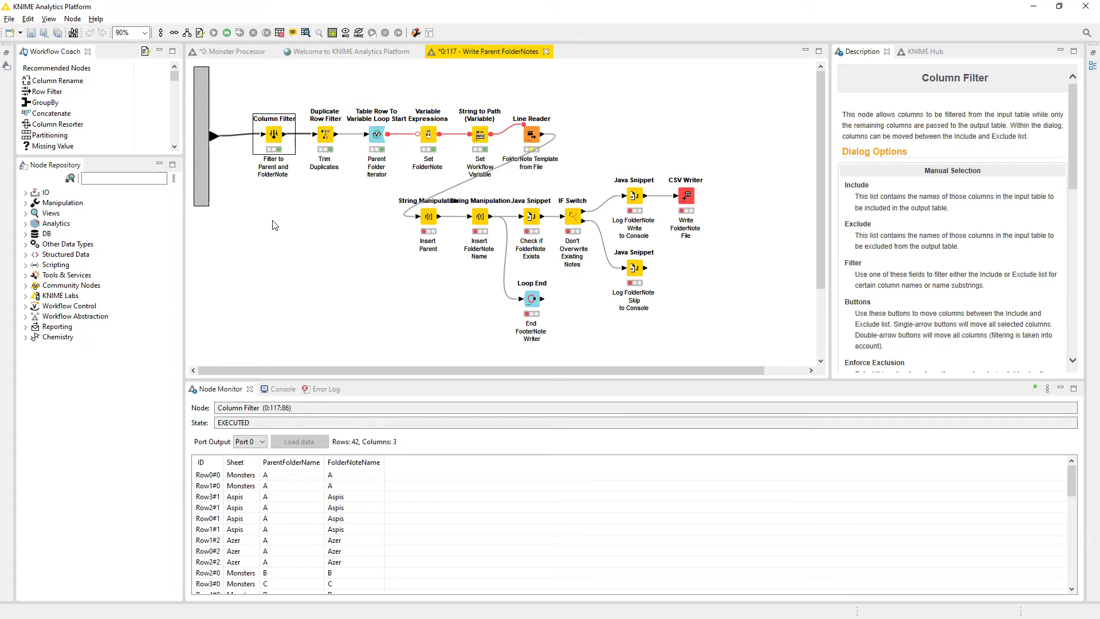
double_click(274, 135)
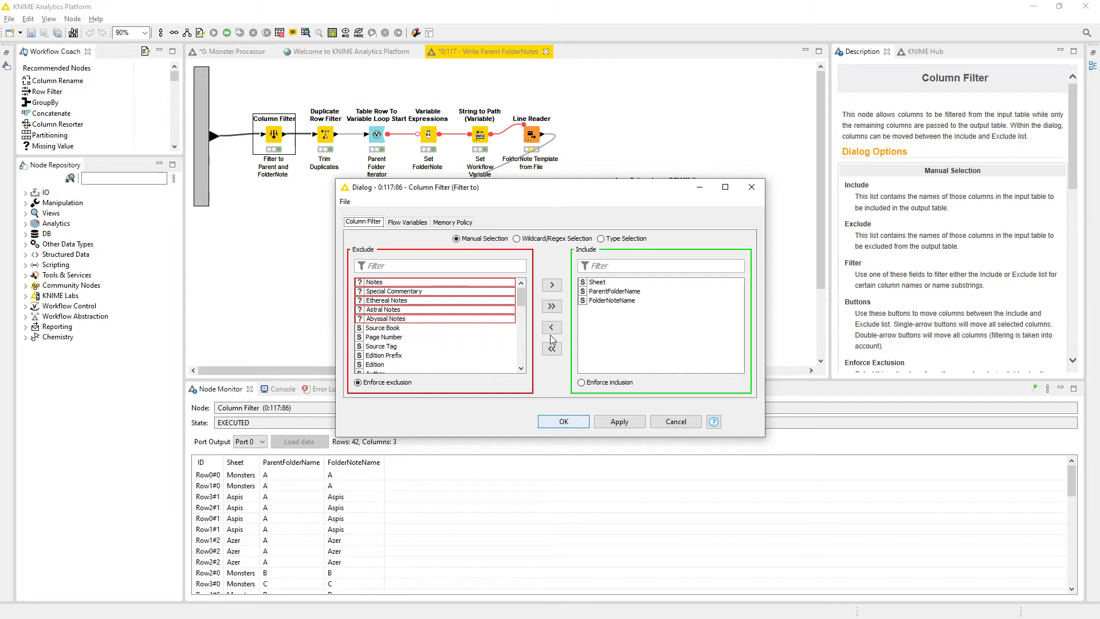
left_click(676, 422)
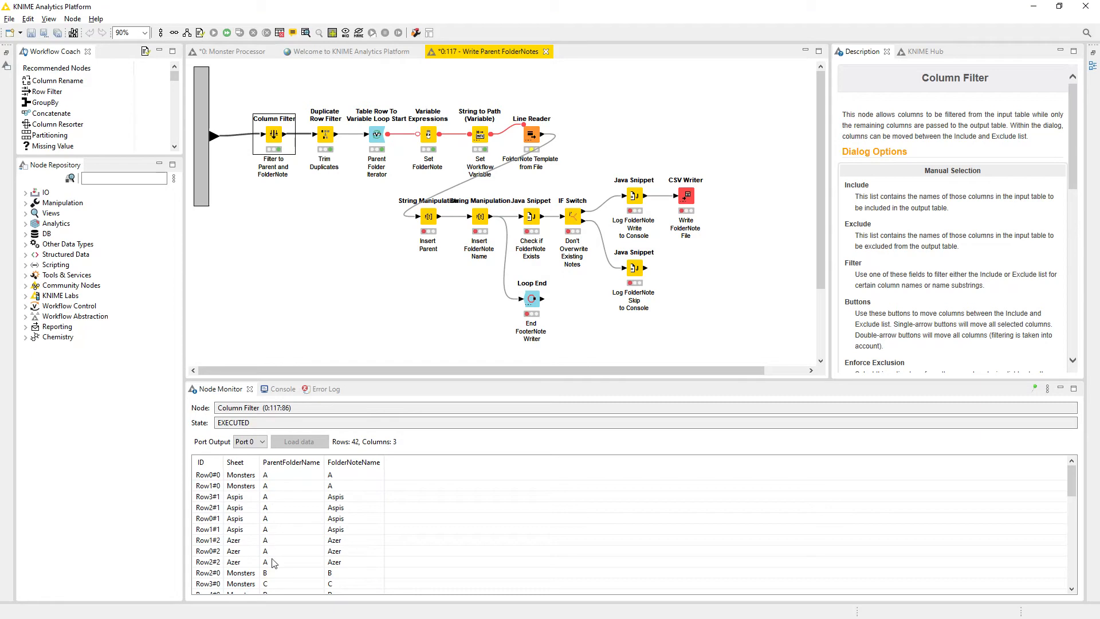
left_click(214, 509)
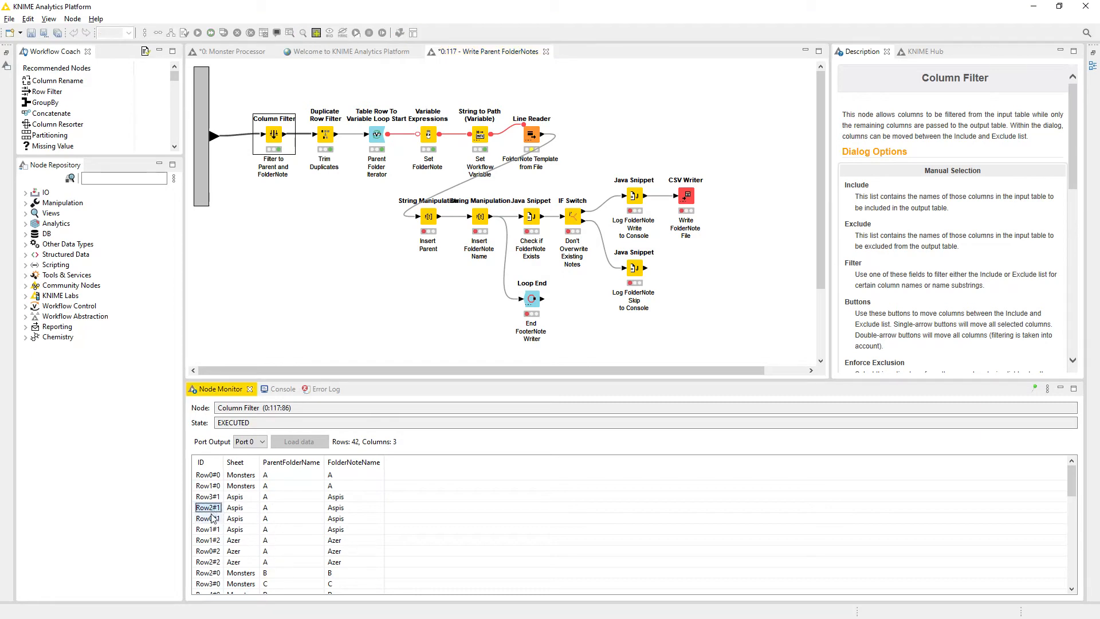
left_click(209, 519, "shift")
Review which columns the Duplicate Row Filter node uses to detect duplicates, leaving its configuration without changes.
left_click(324, 142)
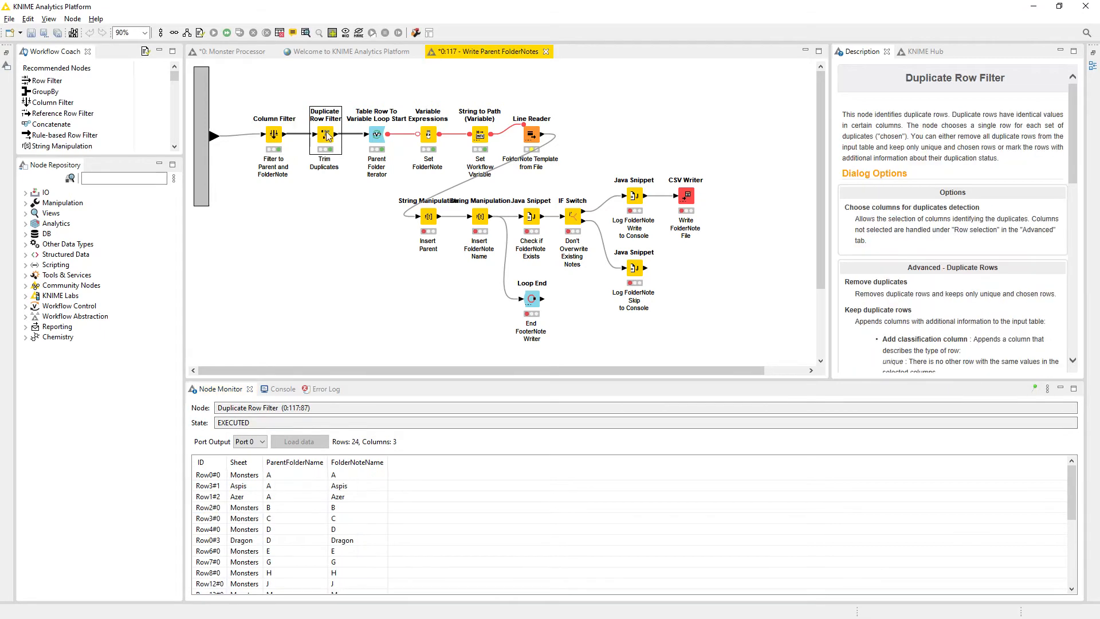
left_click(277, 389)
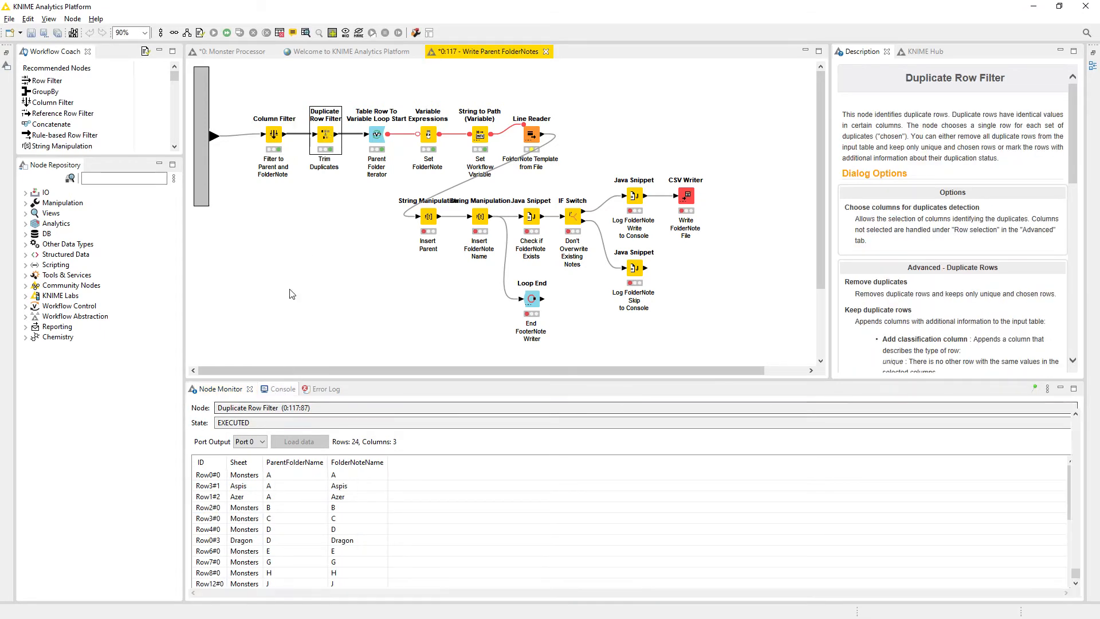
double_click(327, 138)
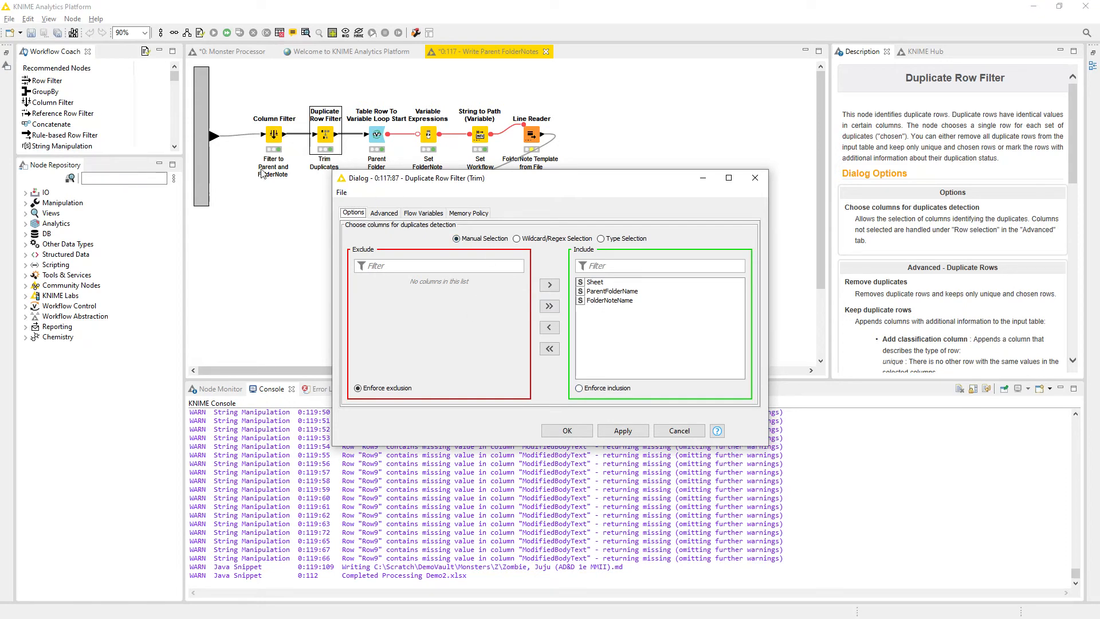
left_click(637, 428)
left_click(682, 434)
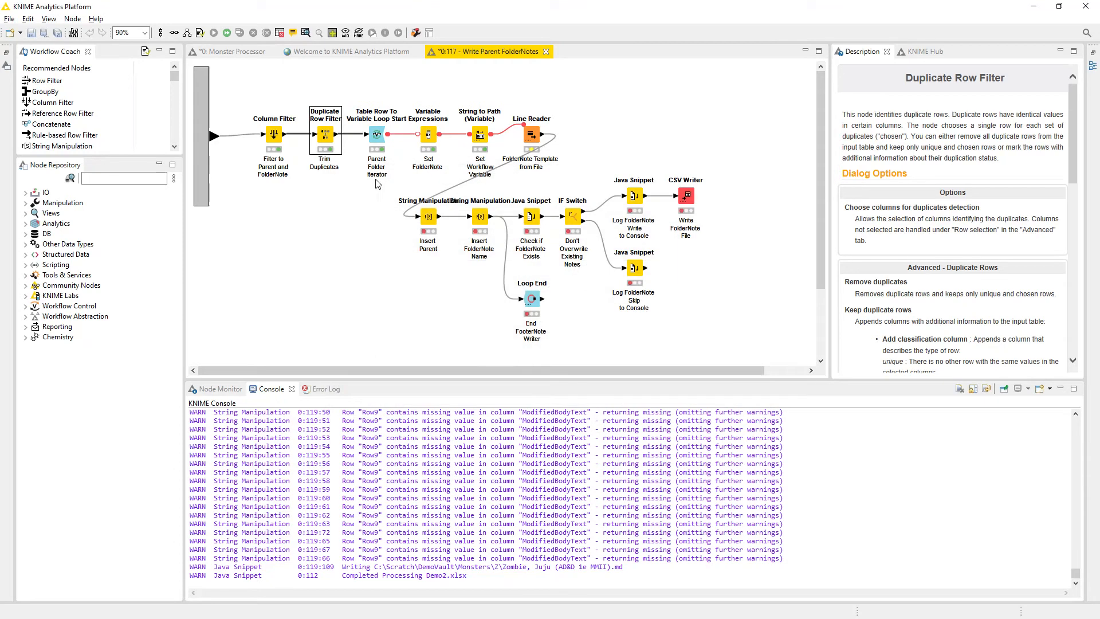
View the Duplicate Row Filter node's filtered data table, checking the folder note rows from first to last.
right_click(327, 139)
left_click(358, 407)
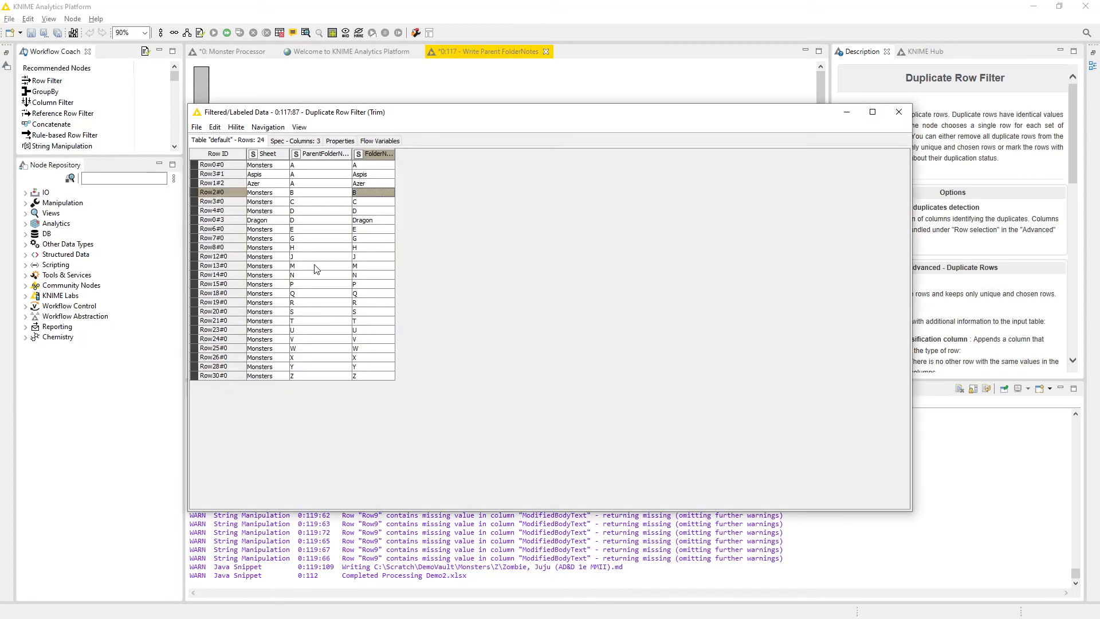
left_click(289, 173)
left_click(373, 376)
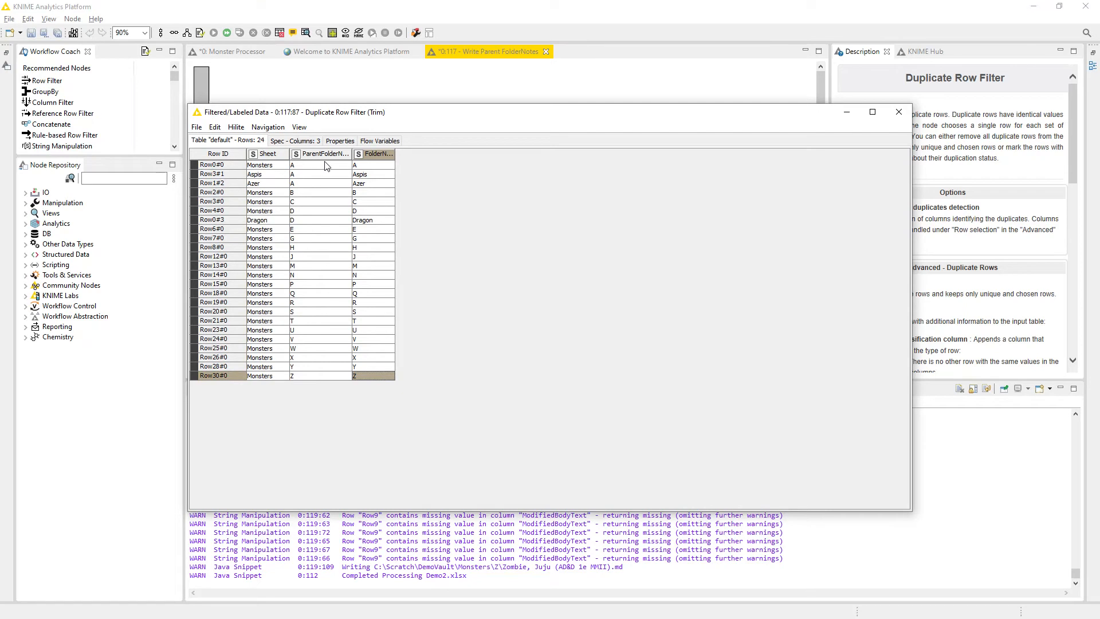
left_click(907, 114)
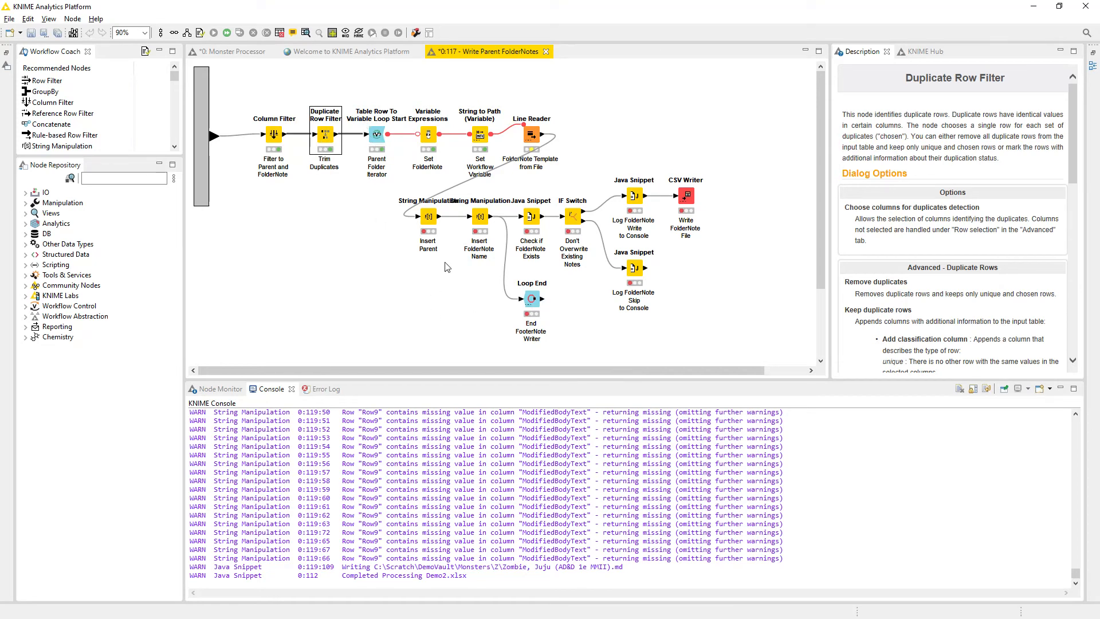
Inspect the flow variables of the Table Row To Variable Loop Start node, including Sheet and ParentFolderName.
left_click(375, 139)
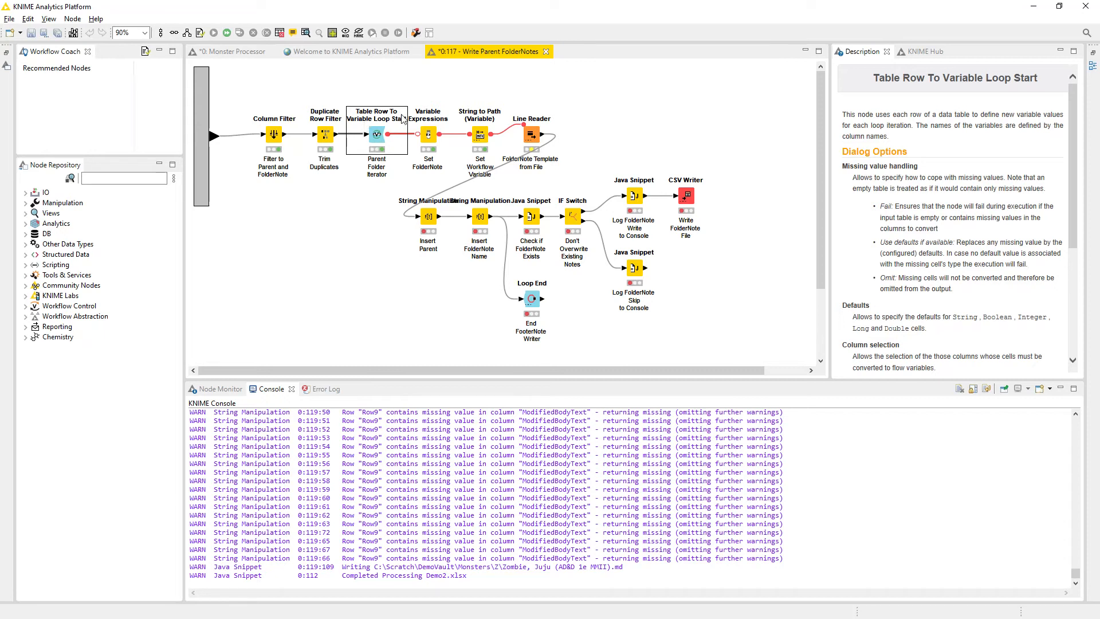
right_click(376, 138)
left_click(411, 414)
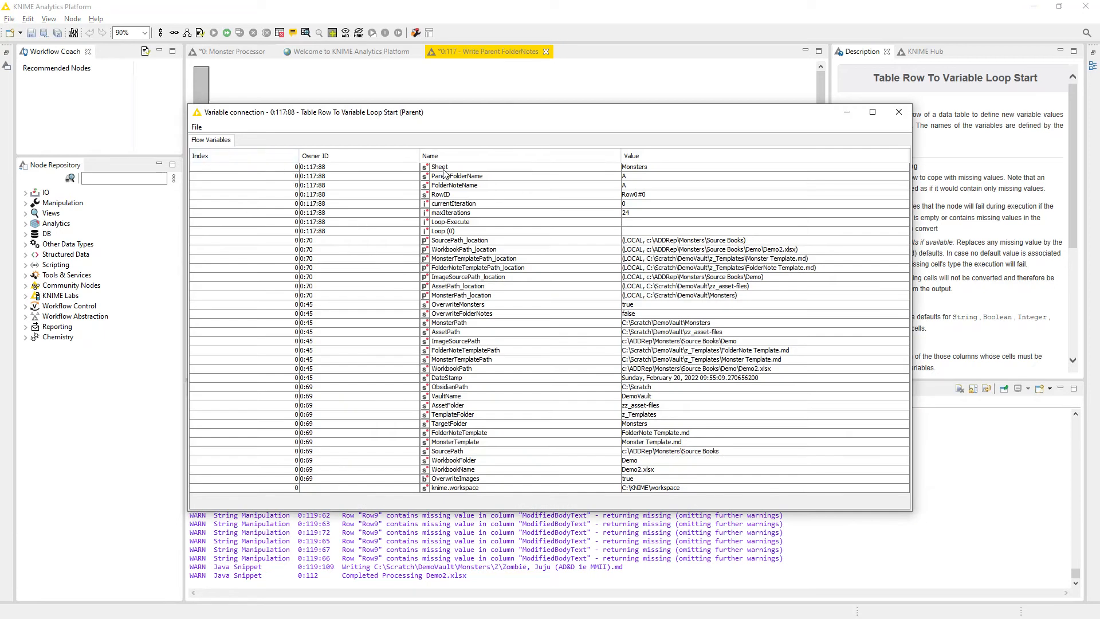
left_click(519, 167)
left_click(480, 179)
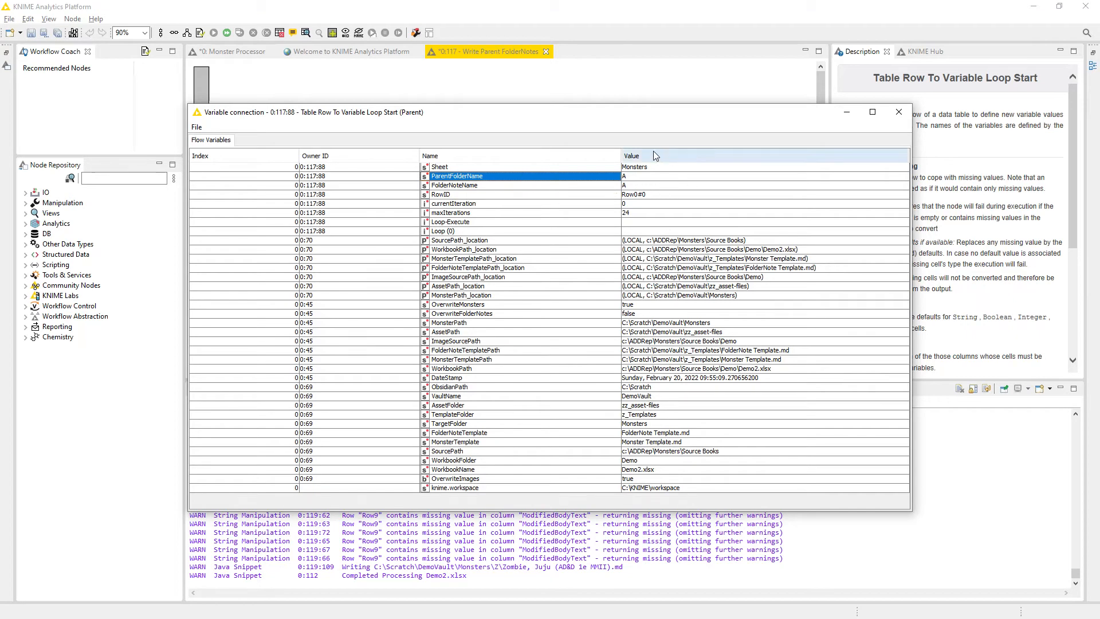
left_click(898, 112)
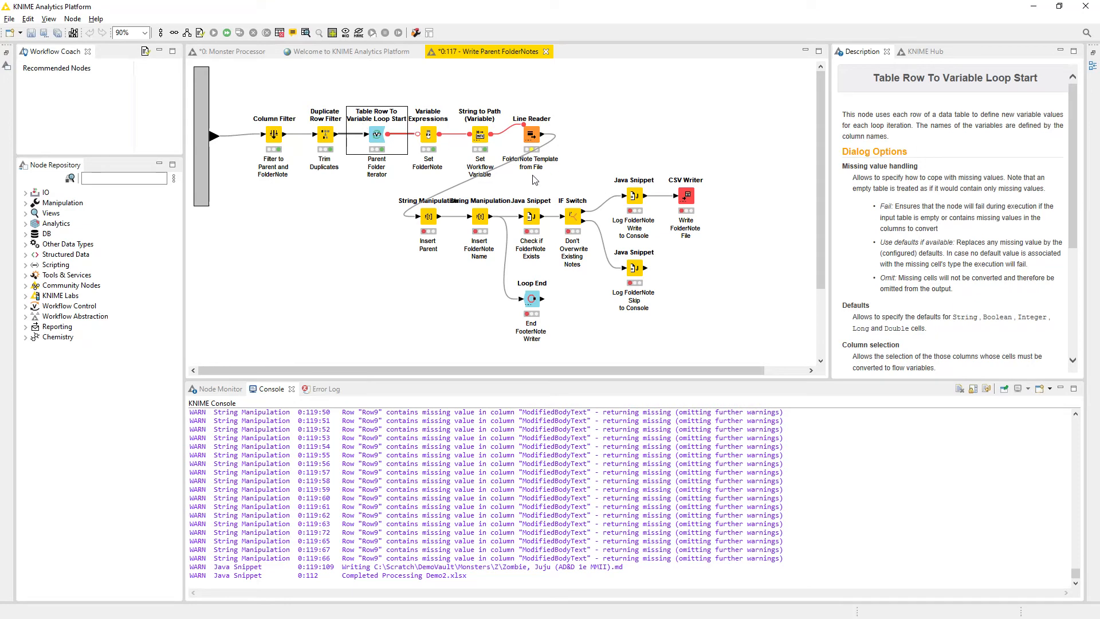
Open the Set FolderNote Variable Expressions configuration, enlarge the dialog and compare its FolderNotePath and ParentNodeName expressions.
left_click(430, 140)
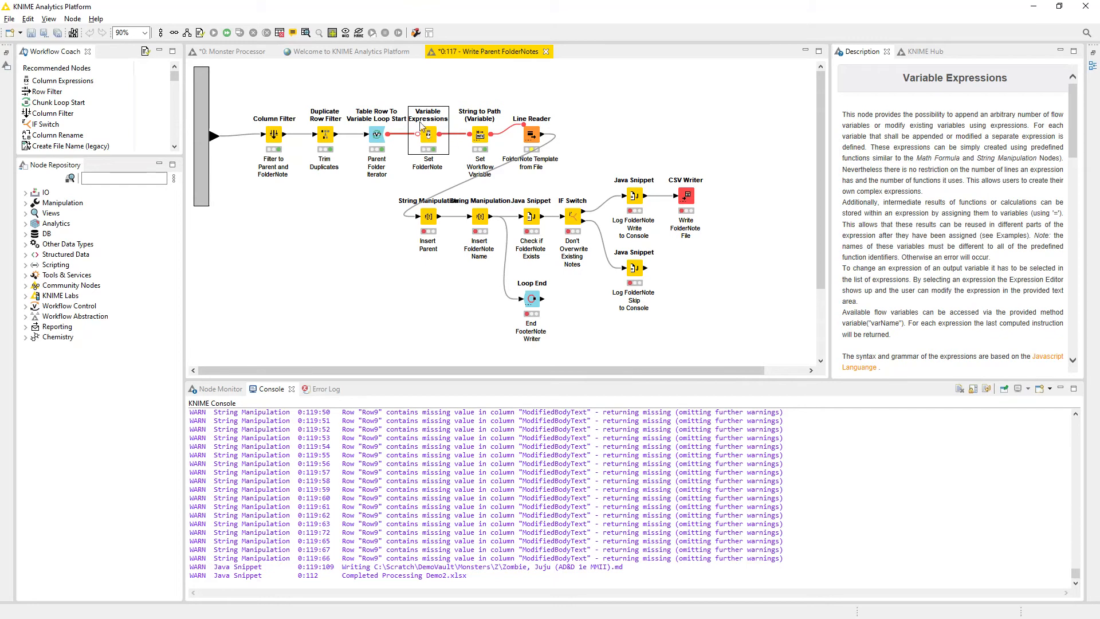
double_click(430, 140)
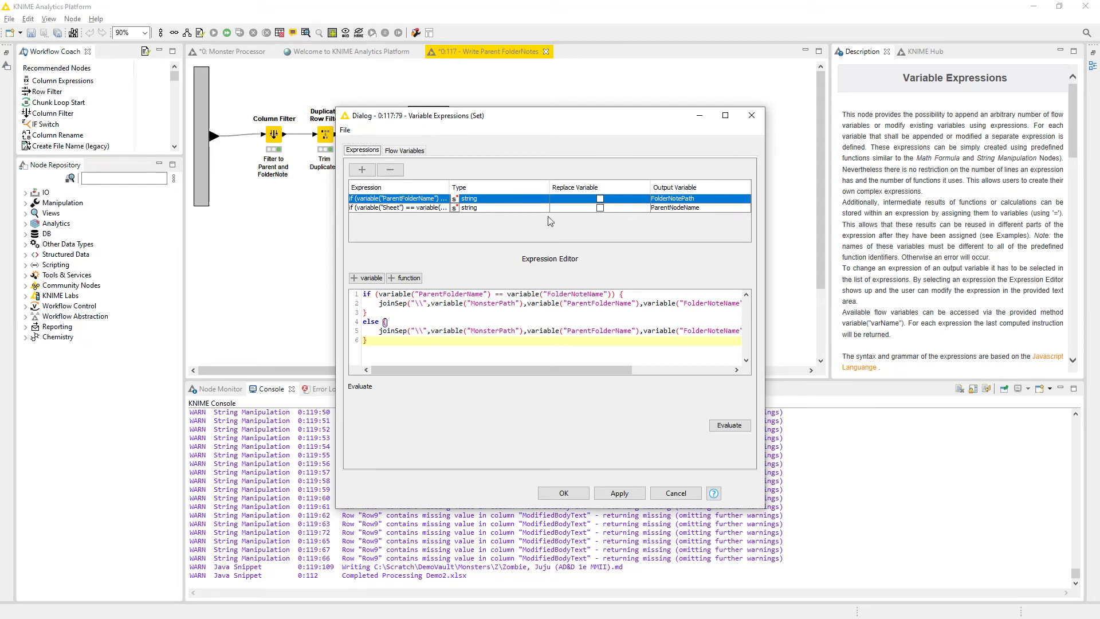
left_click_drag(547, 108, 547, 53)
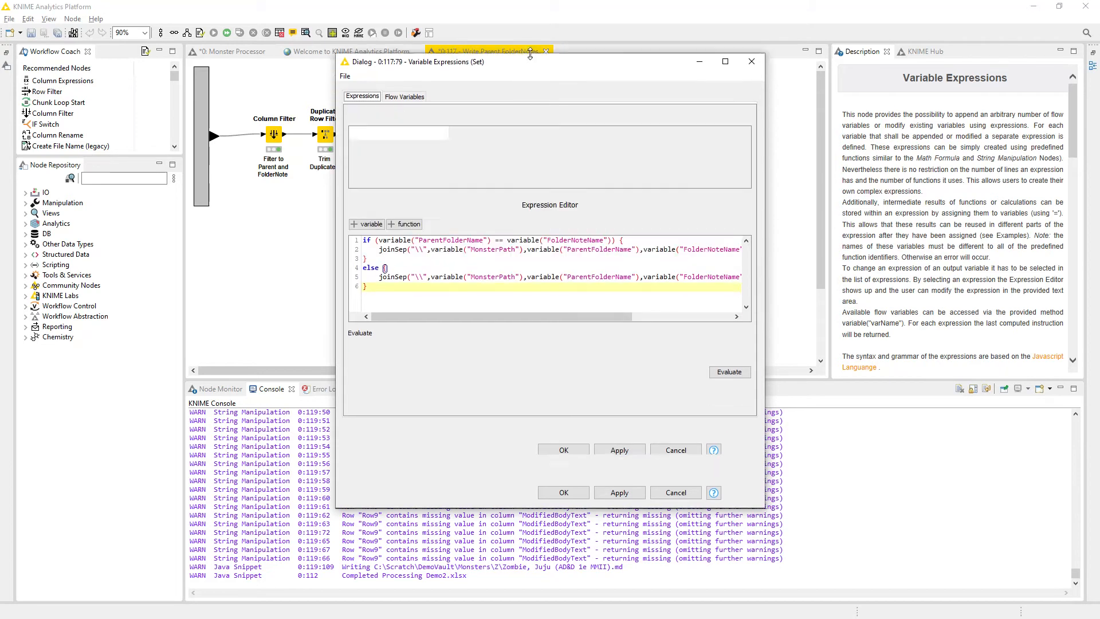
left_click_drag(764, 205, 962, 205)
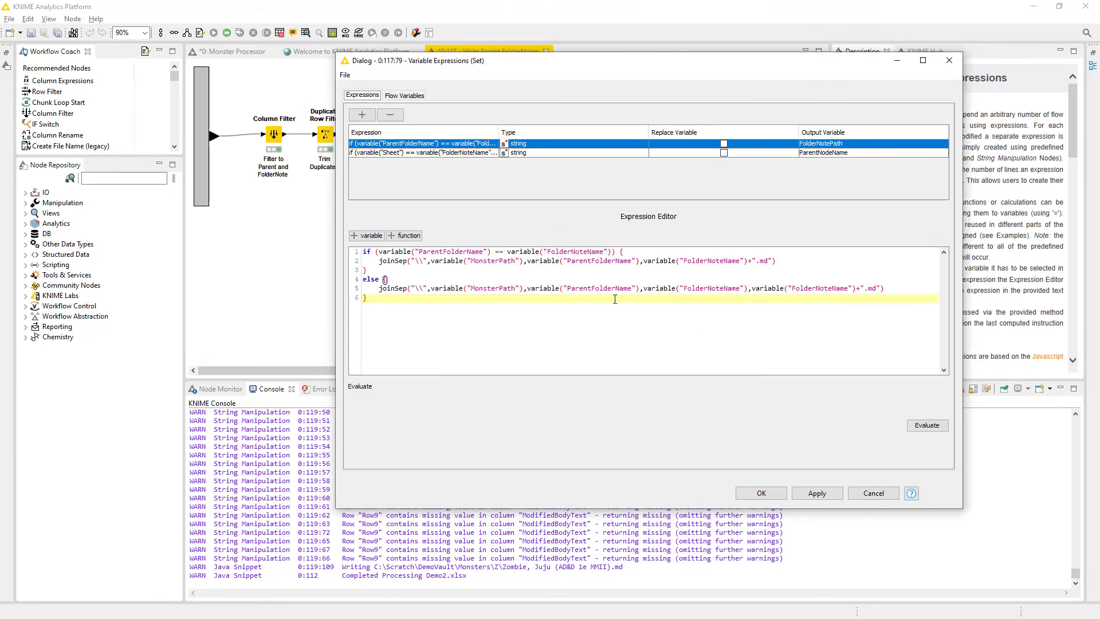
left_click(666, 152)
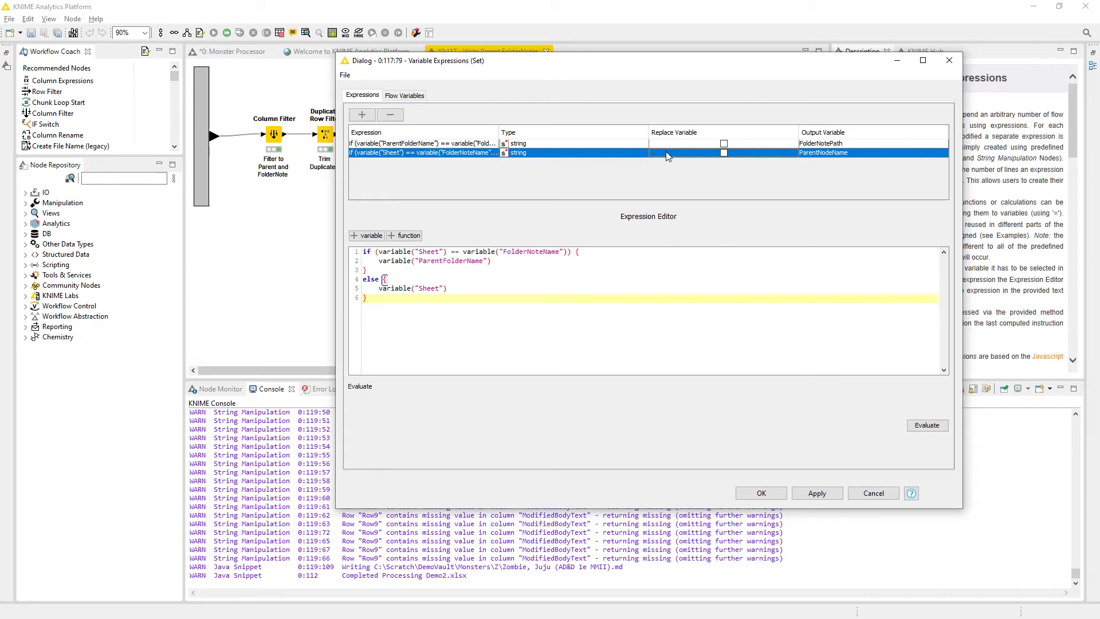
left_click(575, 144)
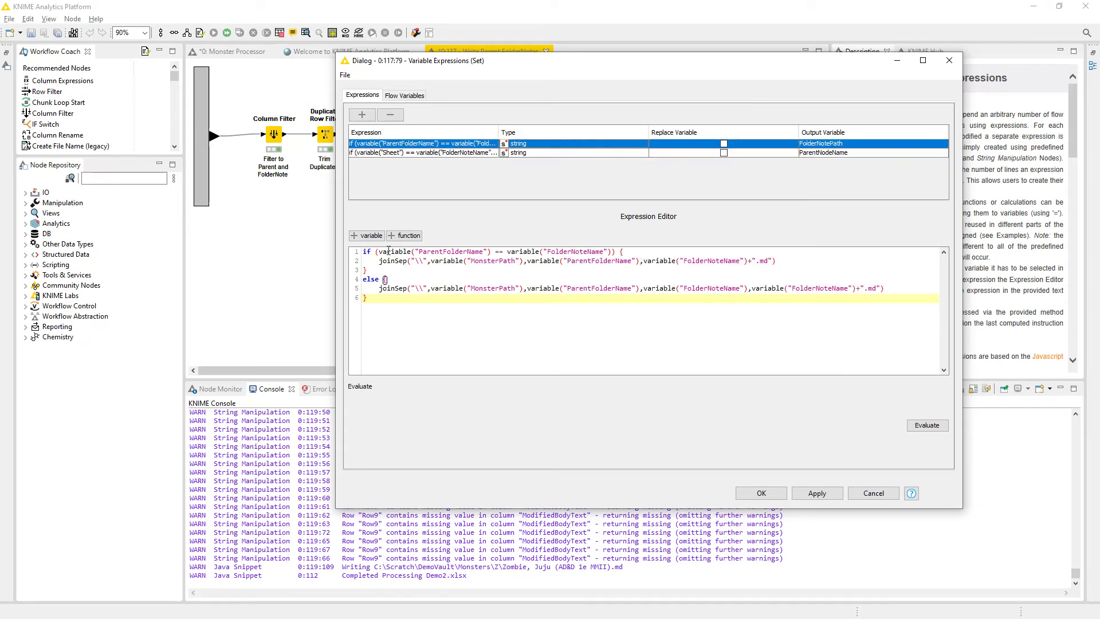
Examine the FolderNotePath expression's ParentFolderName and FolderNoteName condition and its else-branch path, and evaluate the expression.
left_click_drag(376, 253, 638, 255)
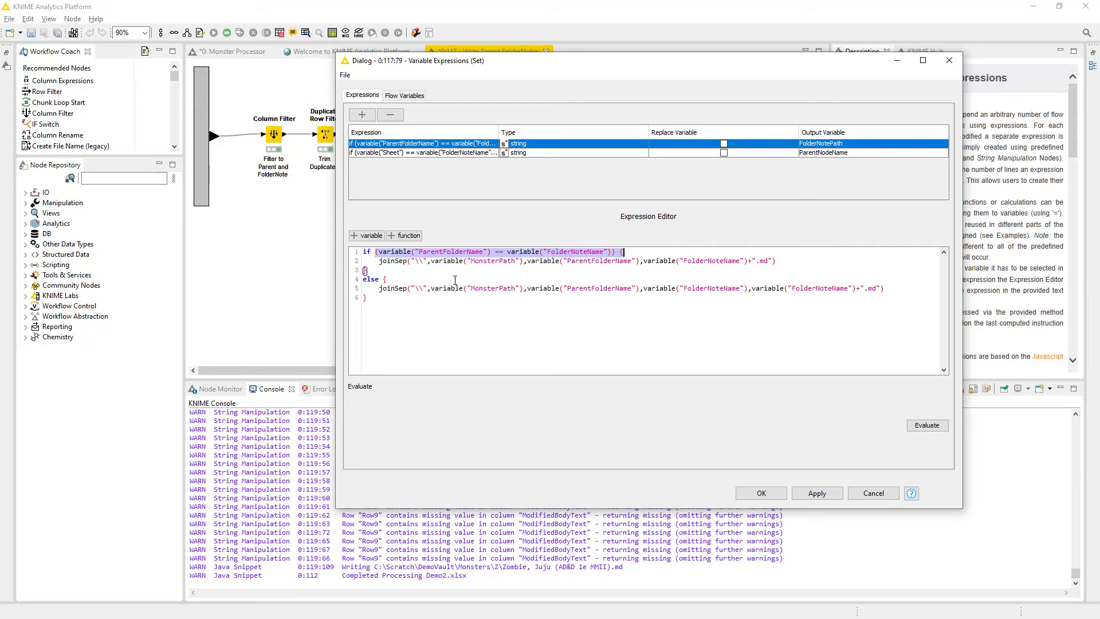
left_click(481, 288)
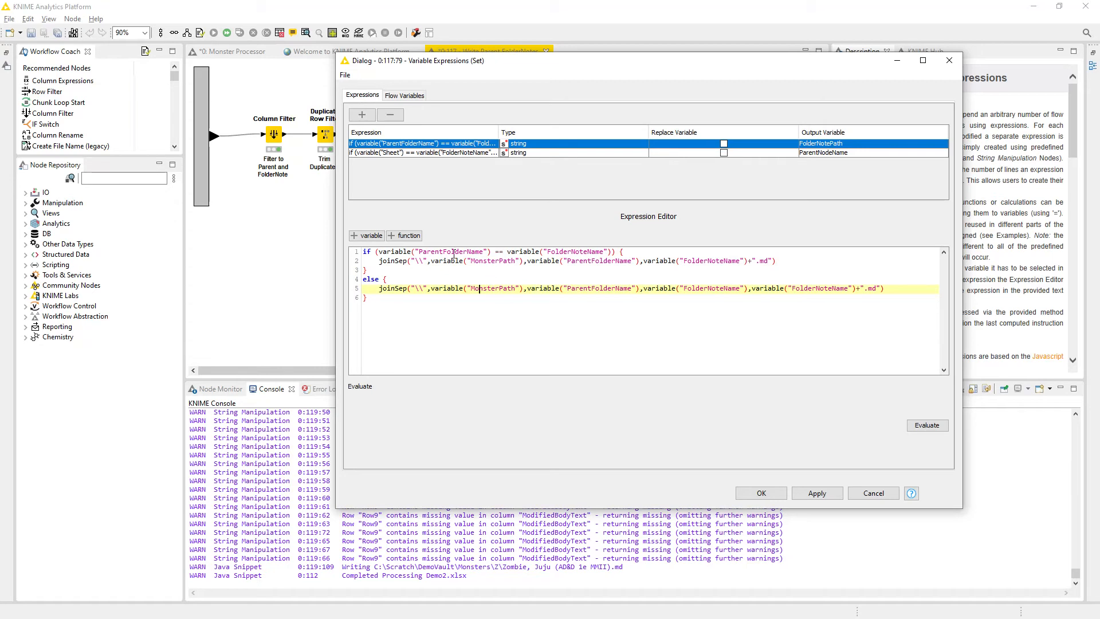
double_click(454, 253)
double_click(590, 253)
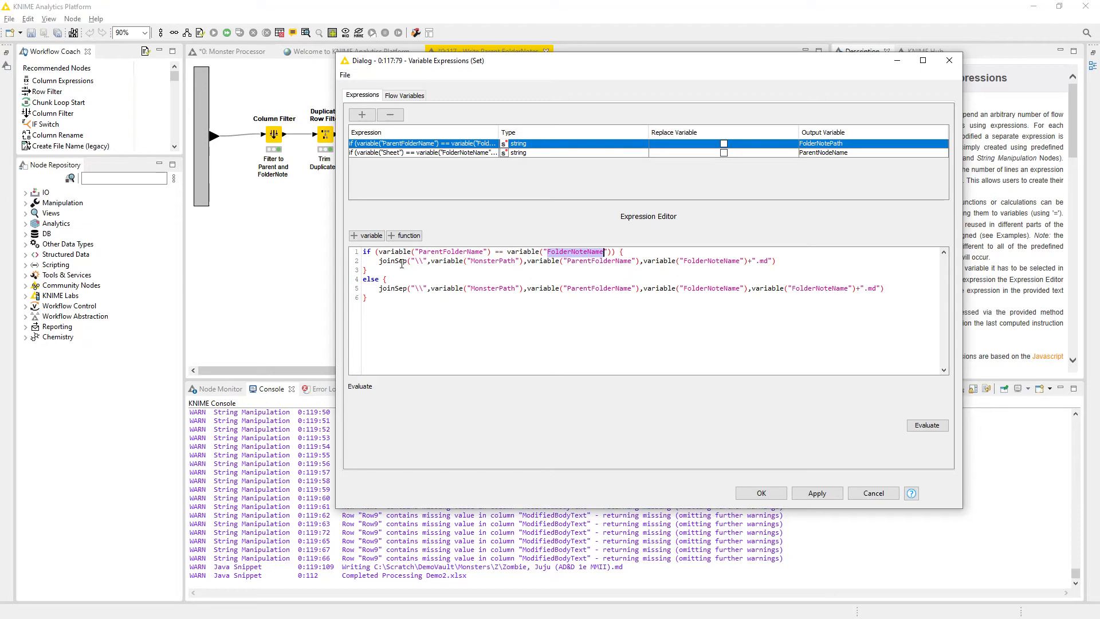
left_click(383, 291)
left_click_drag(383, 291, 890, 289)
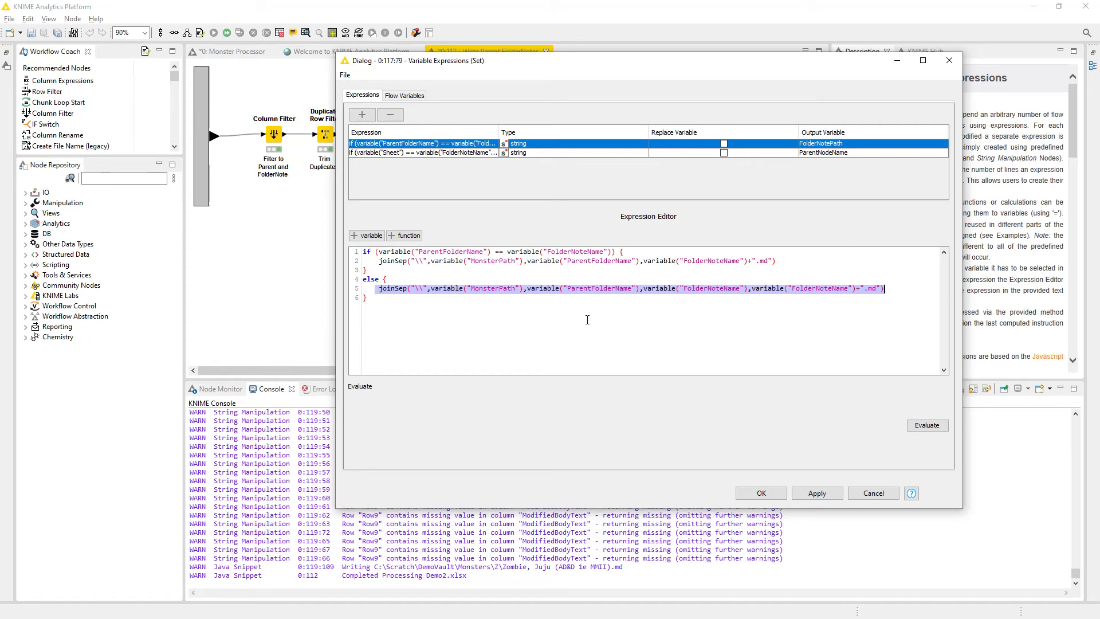
left_click(569, 310)
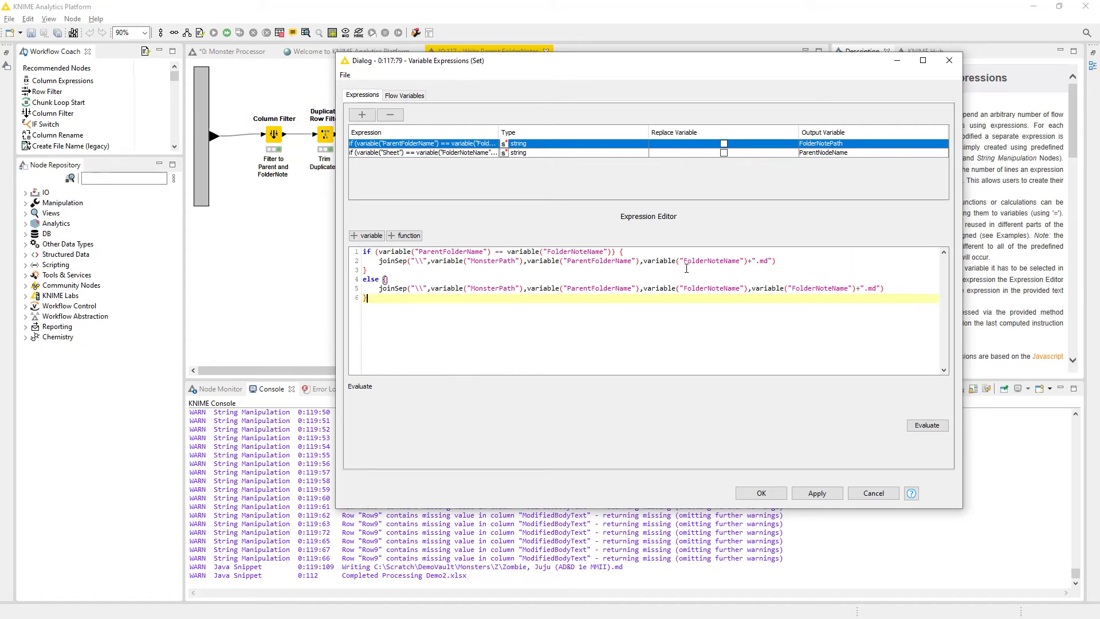
left_click(924, 427)
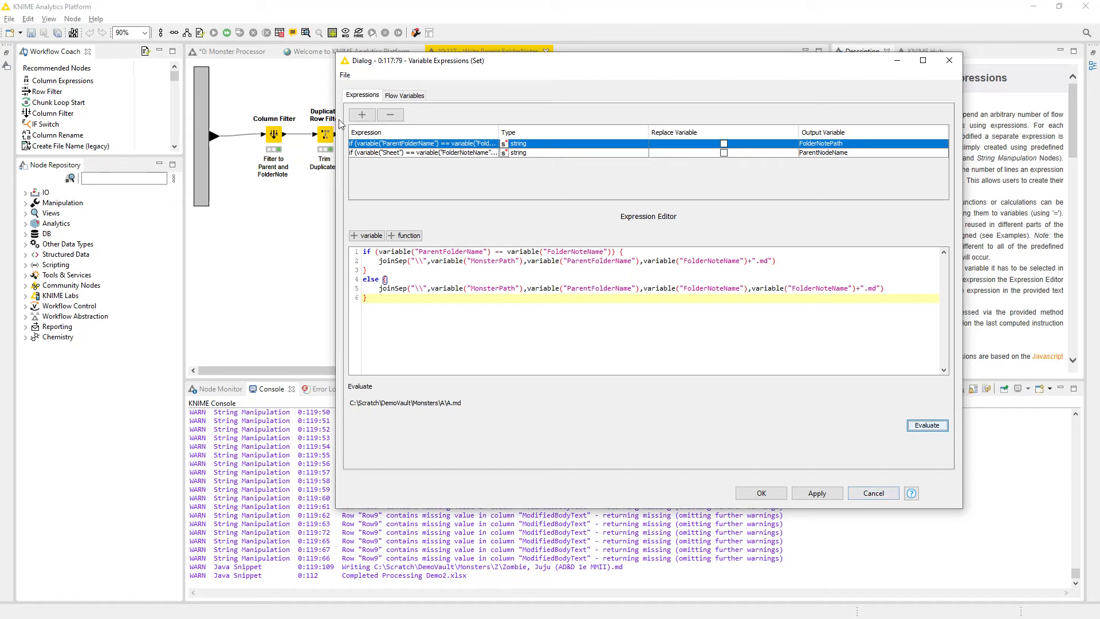
Examine the ParentNodeName expression's Sheet and FolderNoteName condition together with its ParentFolderName and Sheet branches.
left_click(827, 153)
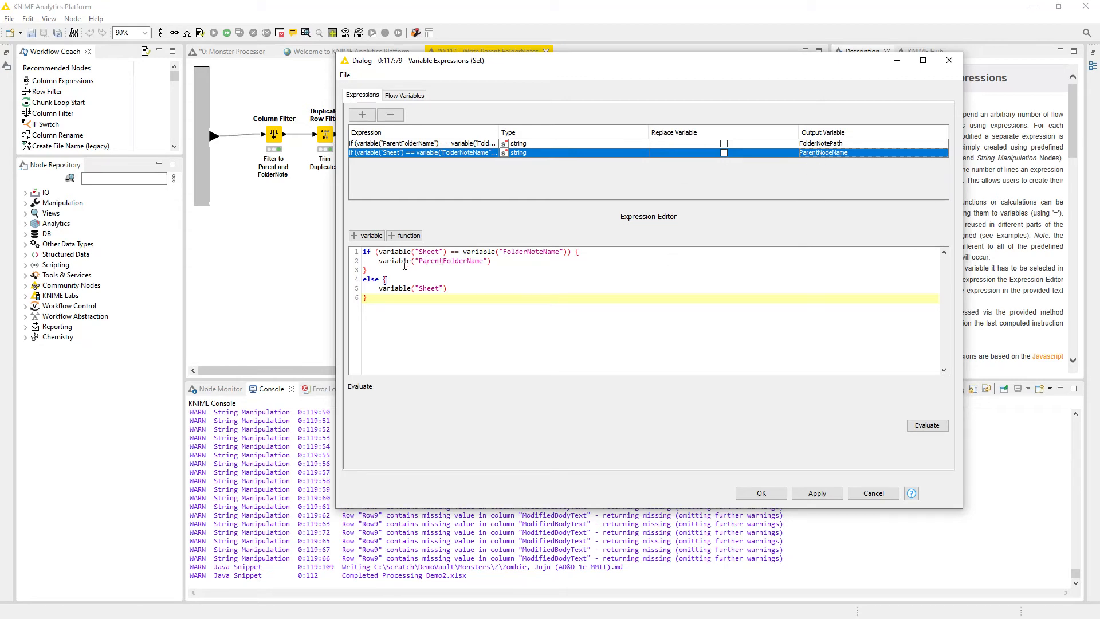
left_click_drag(402, 262, 489, 262)
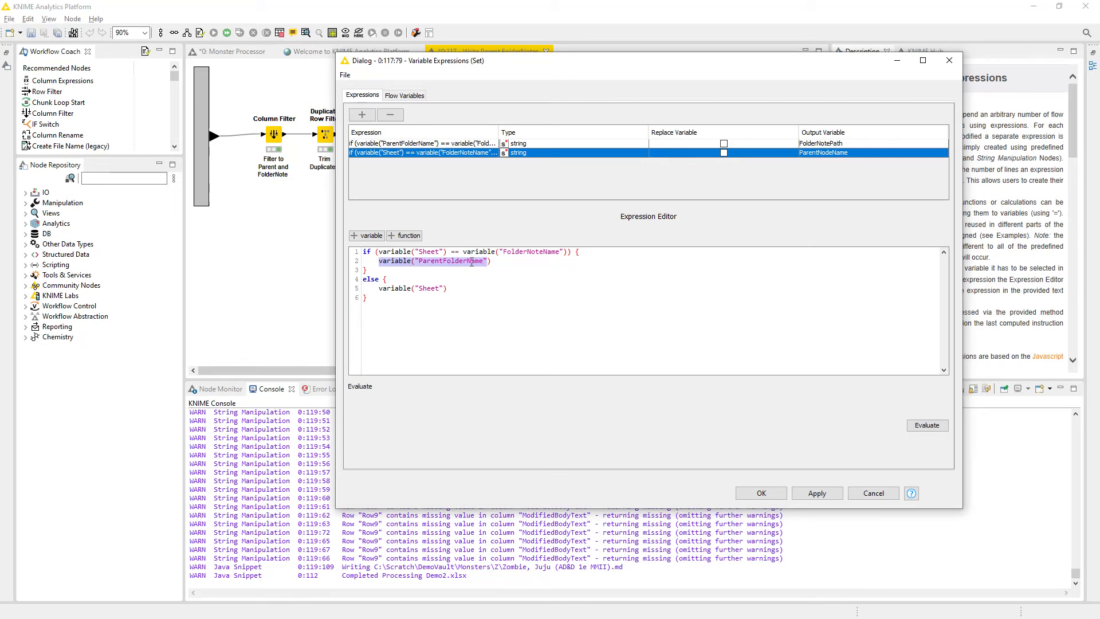
left_click(413, 289)
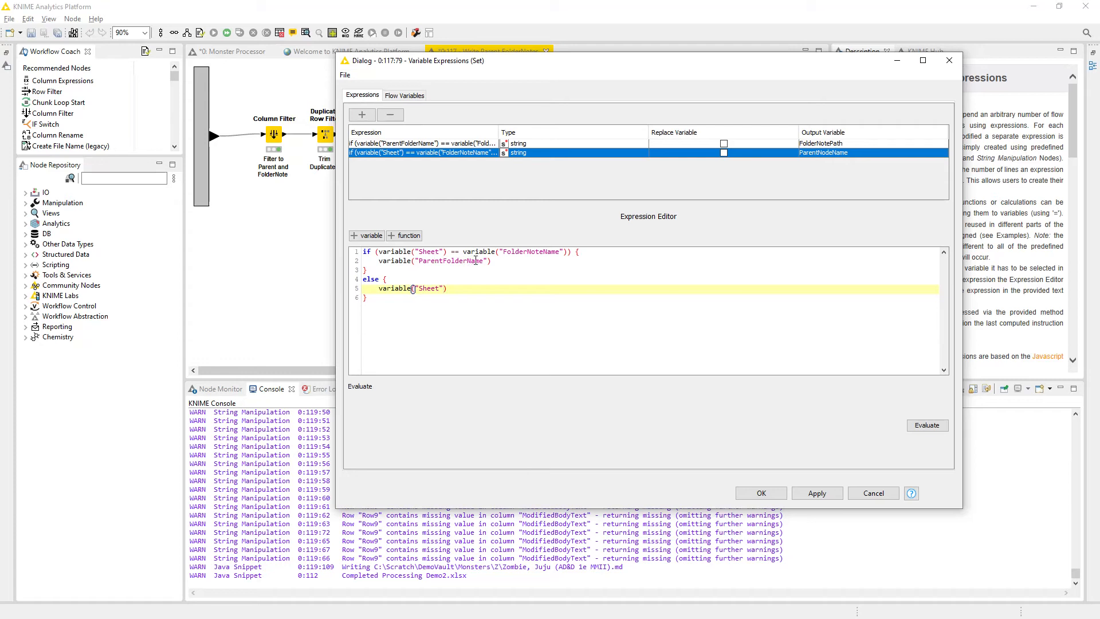
left_click_drag(418, 253, 563, 253)
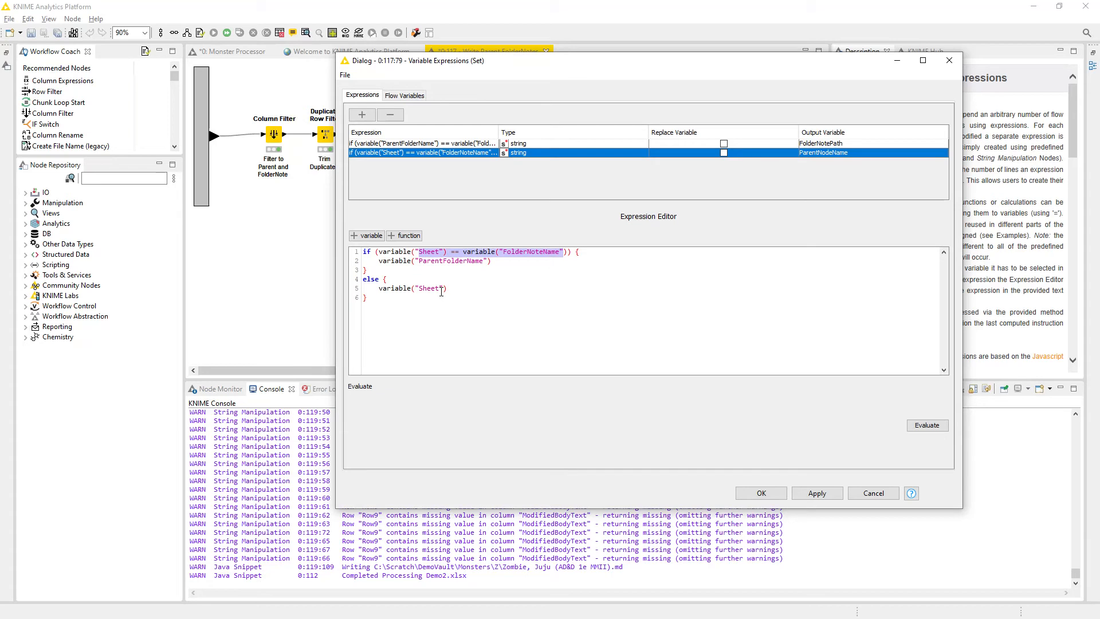
left_click(441, 289)
left_click(440, 262)
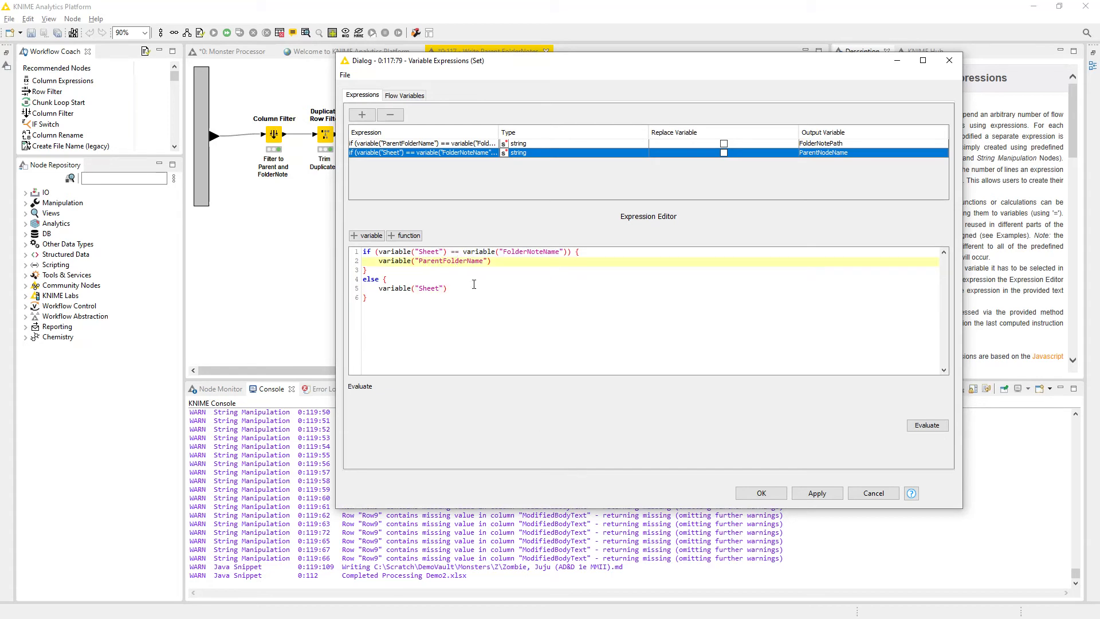
Trace each variable used in the ParentNodeName expression, evaluate the expression and close the configuration without saving.
double_click(432, 254)
double_click(528, 253)
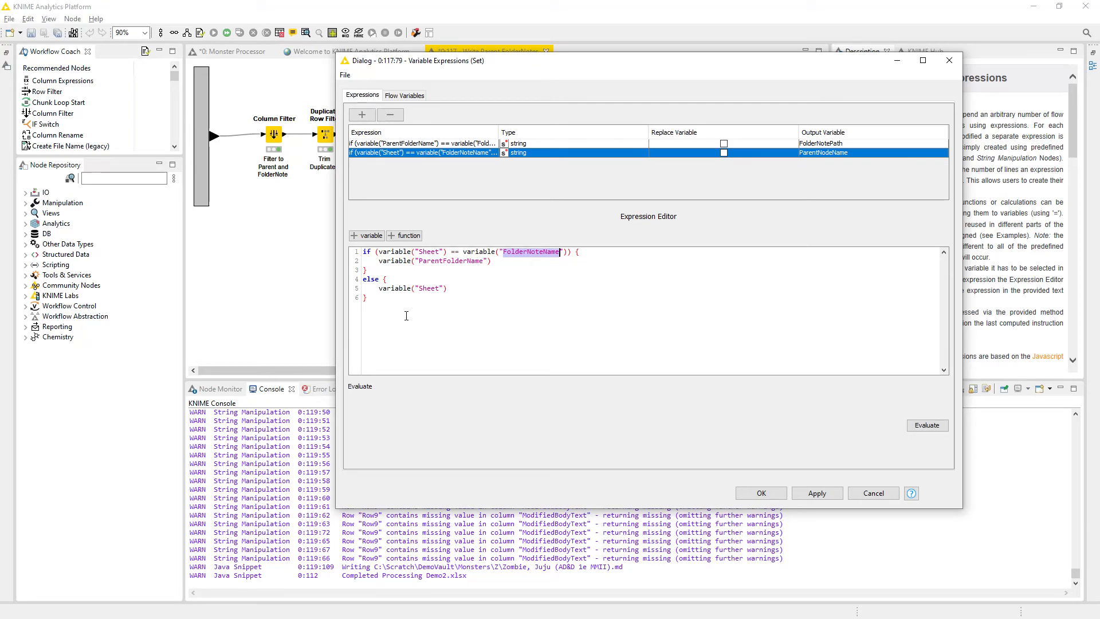
double_click(461, 261)
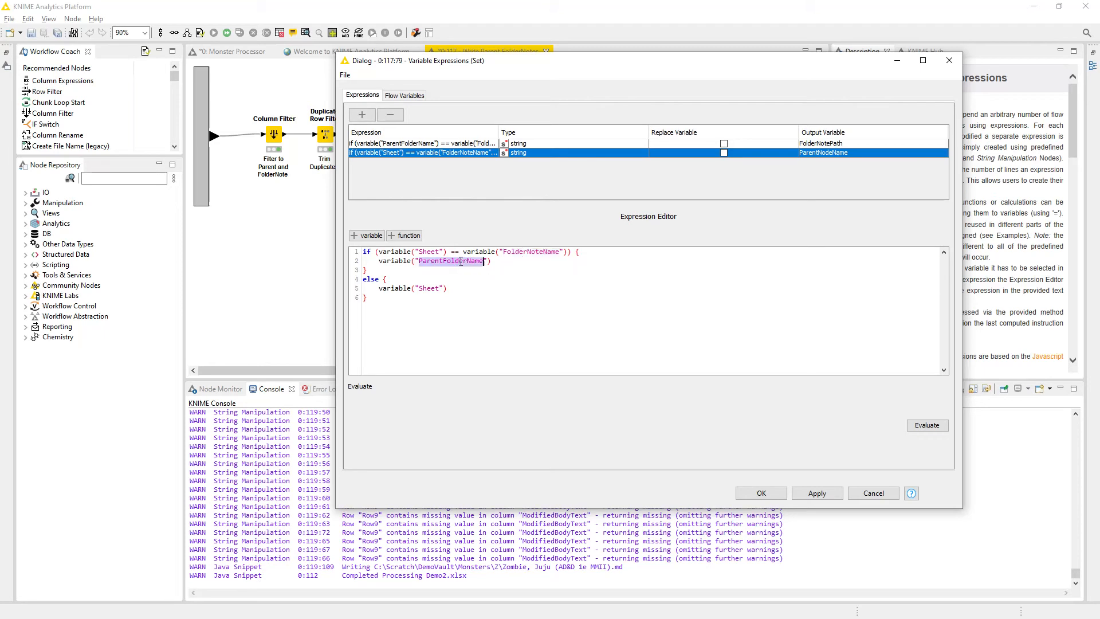
double_click(421, 289)
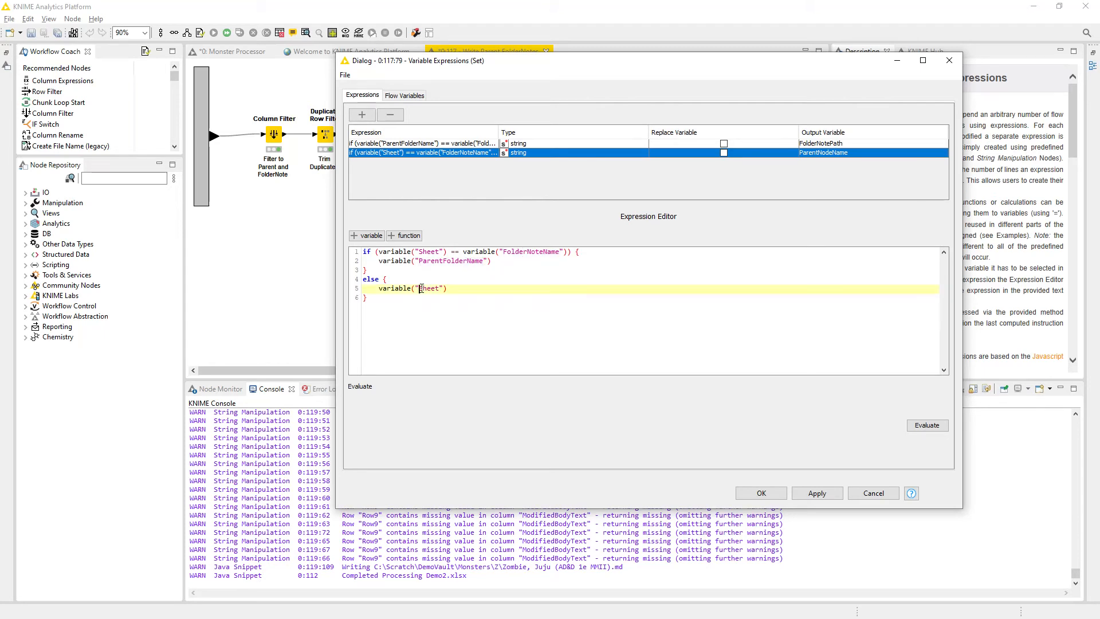
left_click_drag(379, 289, 449, 293)
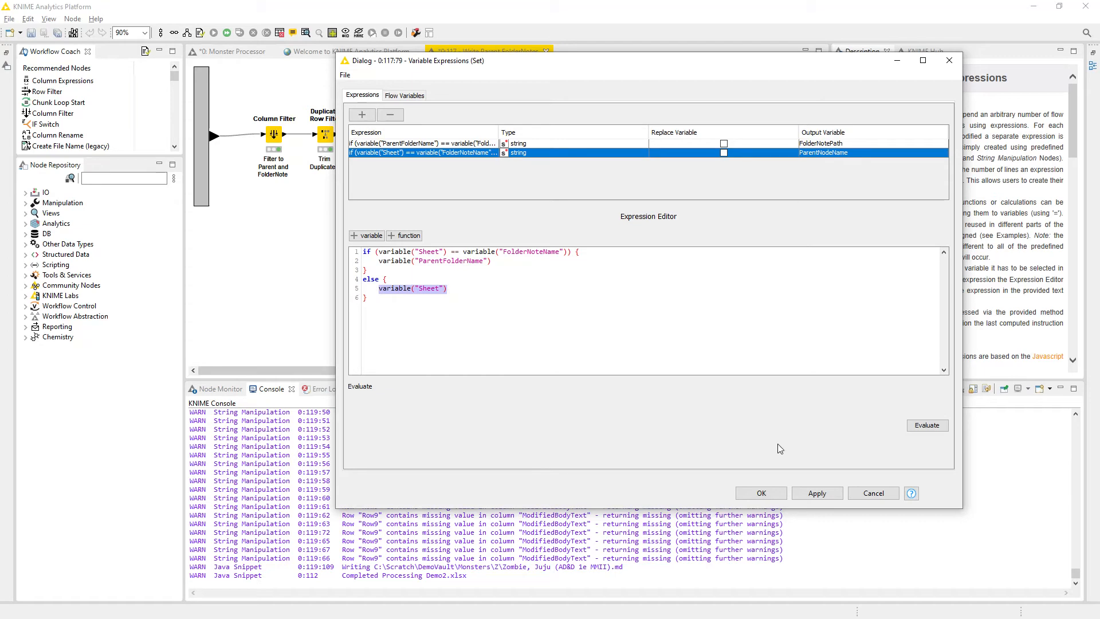
left_click(918, 425)
left_click(363, 404)
left_click(869, 496)
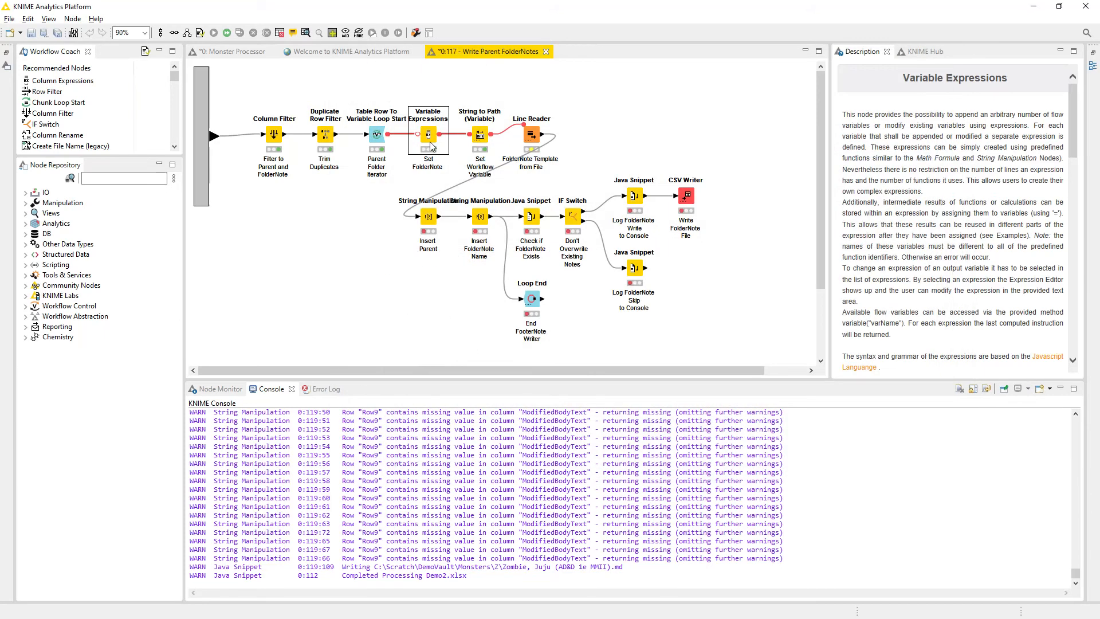
Inspect the appended flow variables of the Set Workflow Variable String to Path node, checking the FolderNotePath_location value.
left_click(484, 143)
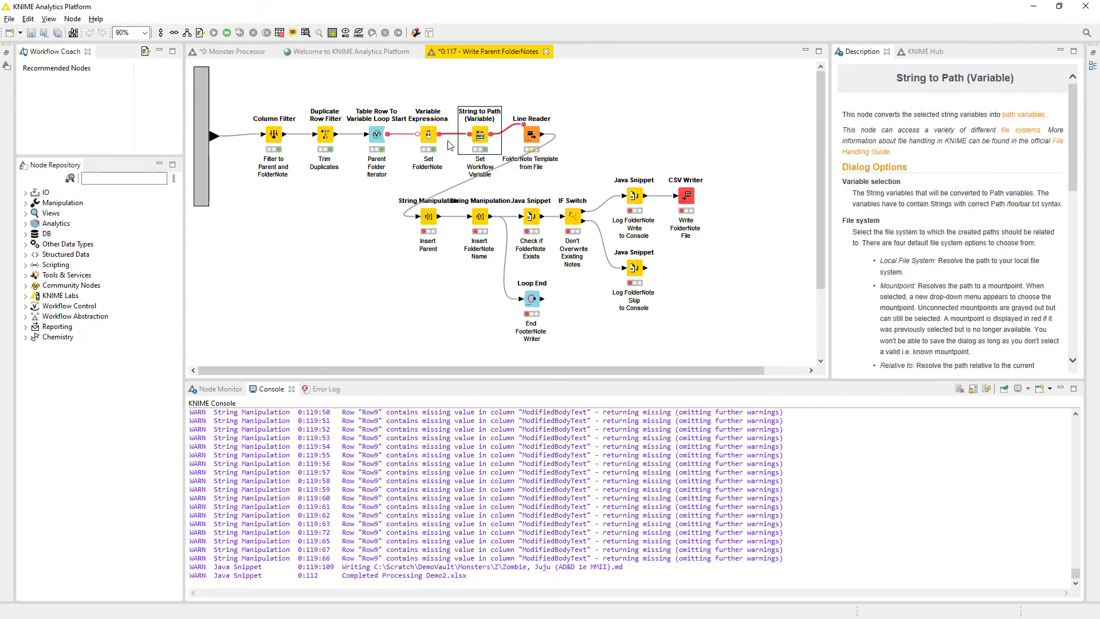
left_click(426, 148)
left_click(486, 141)
right_click(480, 137)
left_click(519, 440)
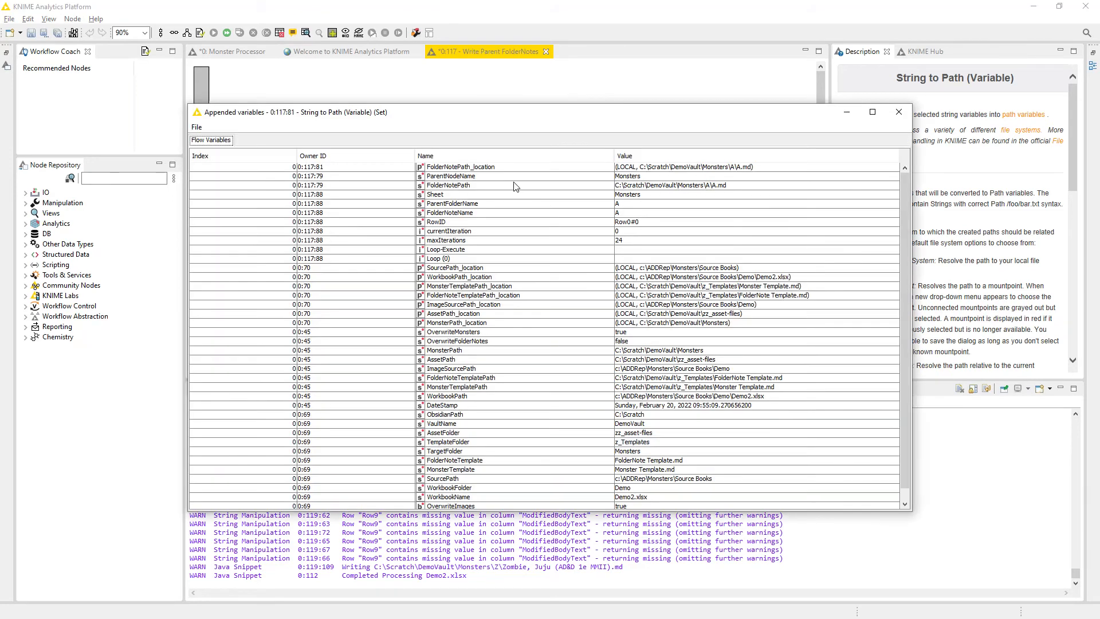
left_click(658, 168)
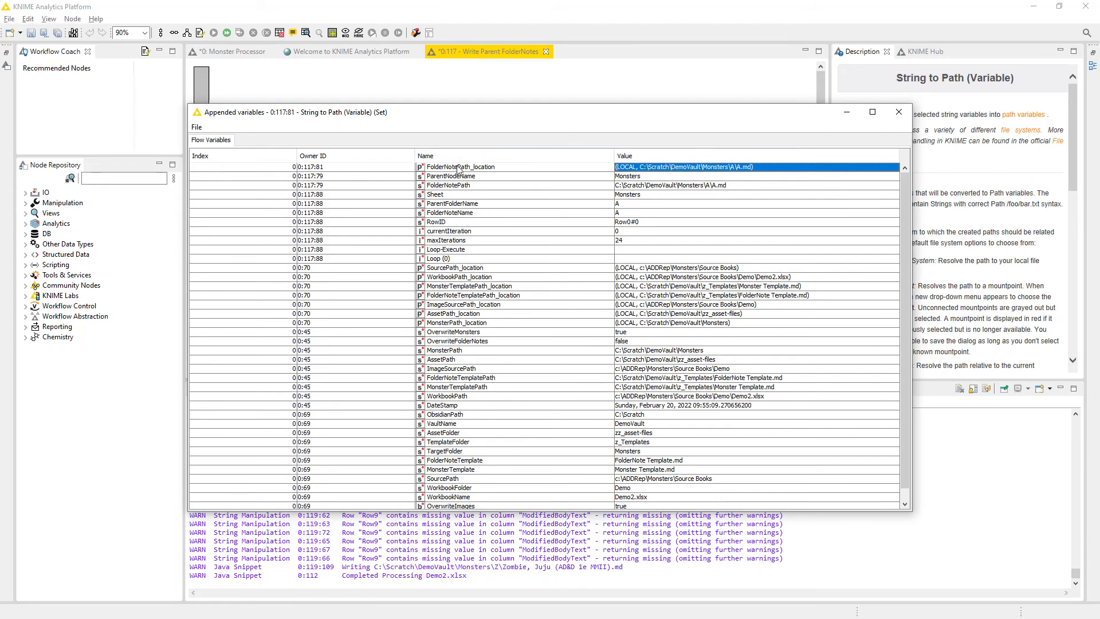
left_click(899, 112)
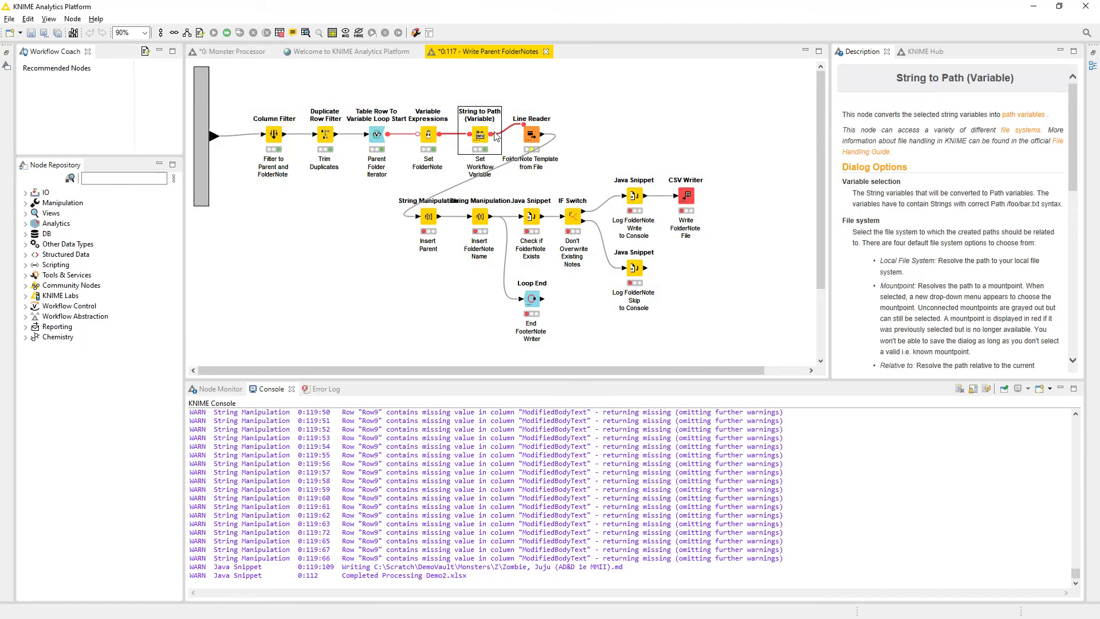
Open the FolderNote Template Line Reader configuration and check which flow variable controls its file path.
left_click(533, 138)
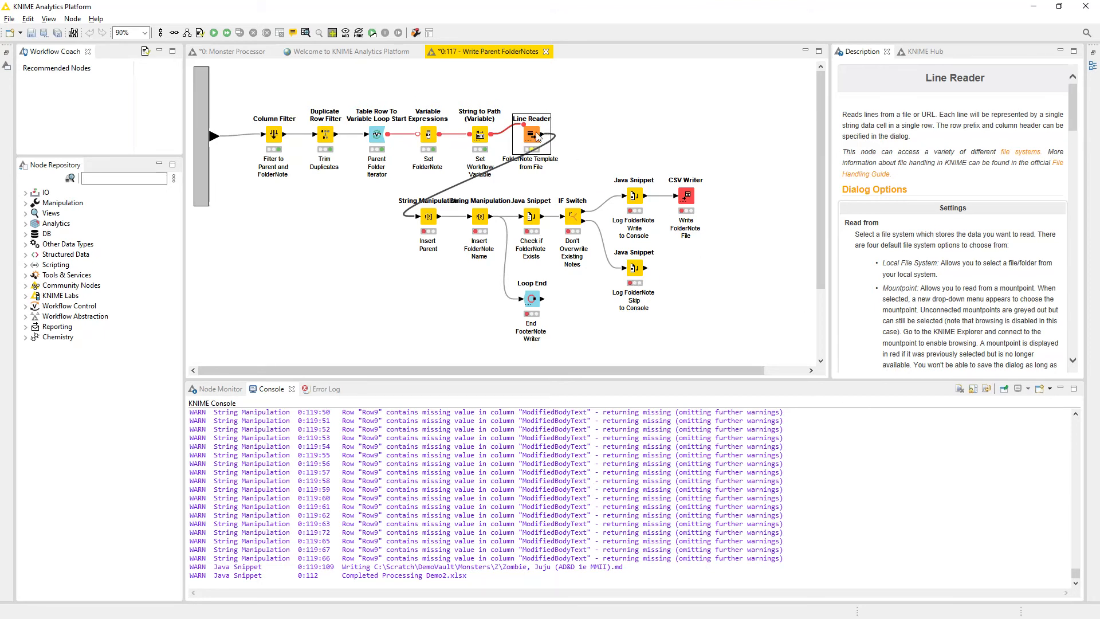
key("F6")
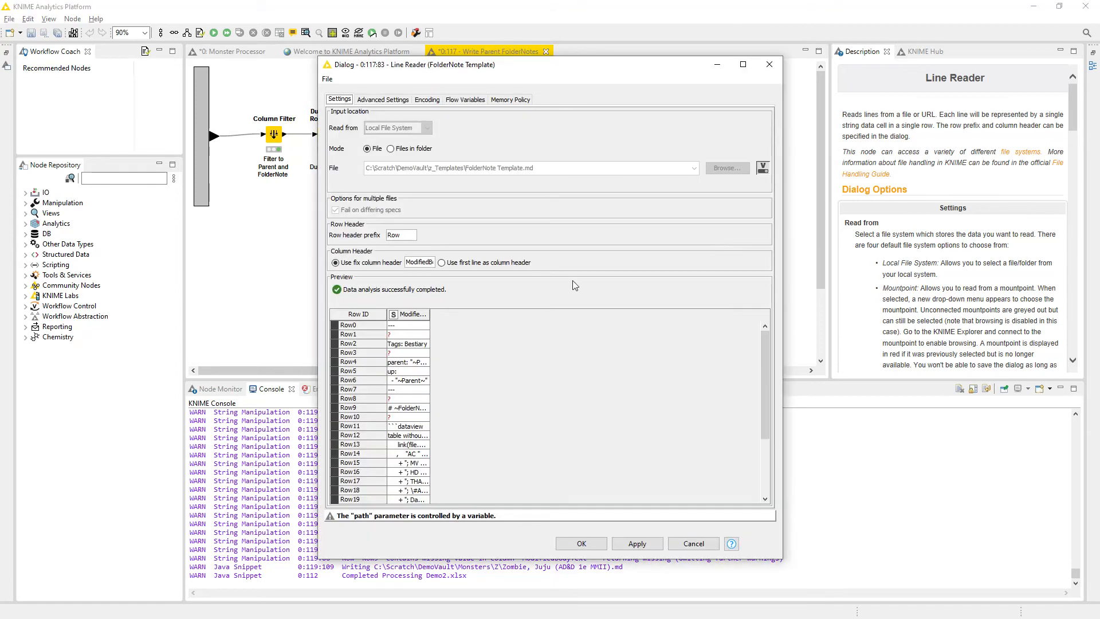
left_click_drag(479, 68, 340, 48)
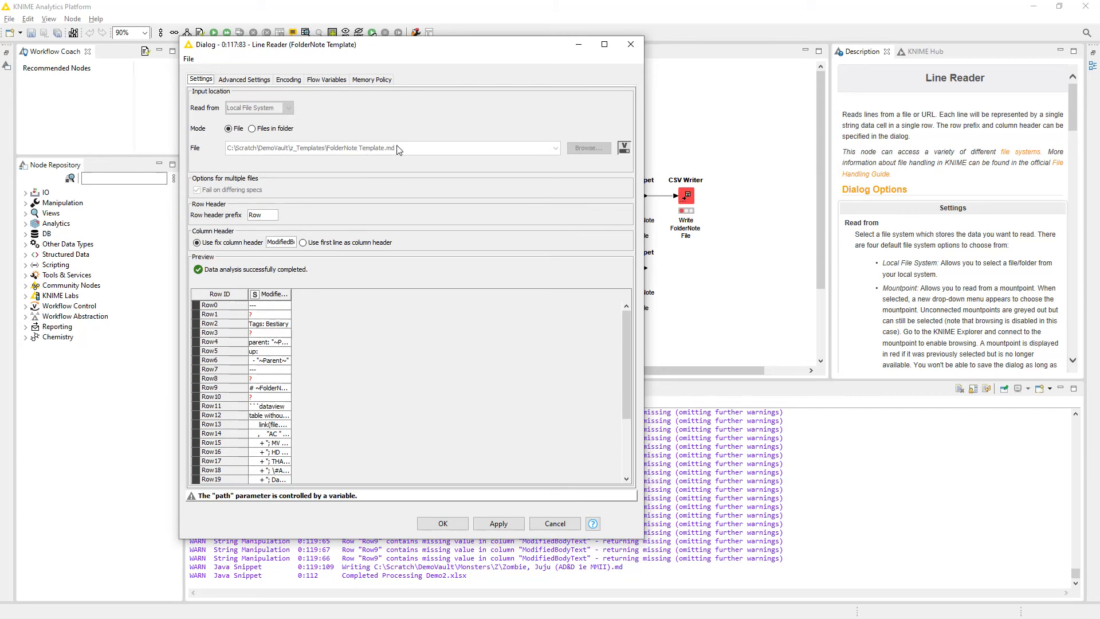
left_click(624, 147)
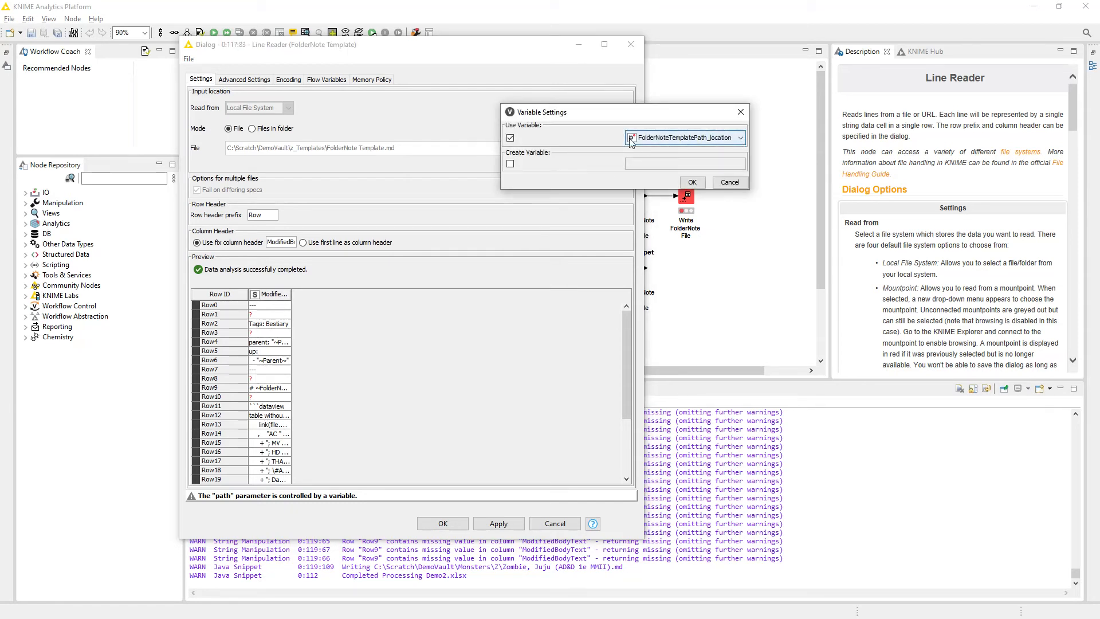
left_click(730, 182)
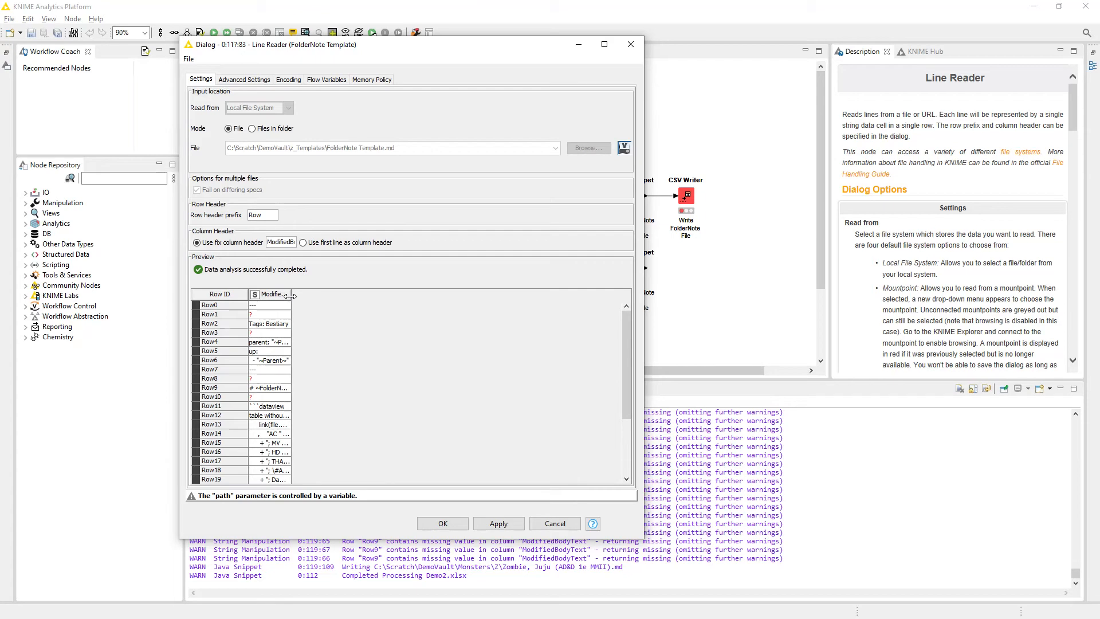
Widen the ModifiedBodyText preview column and read through the folder note template from its front matter to the dataview query.
left_click_drag(291, 295, 556, 308)
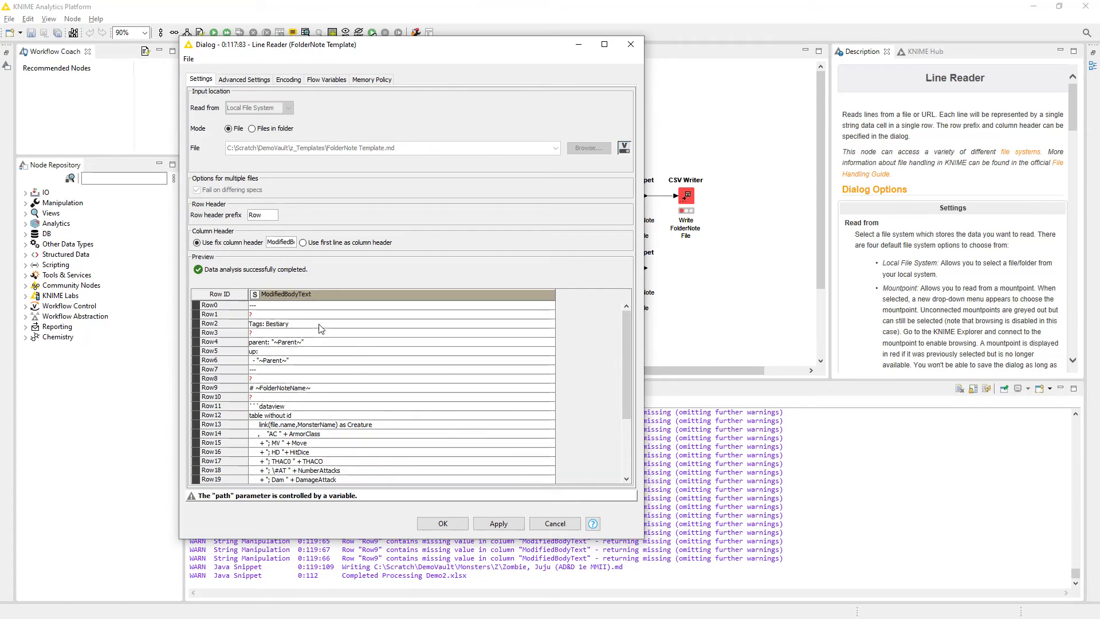
scroll(310, 362, "down", 1)
scroll(309, 365, "down", 2)
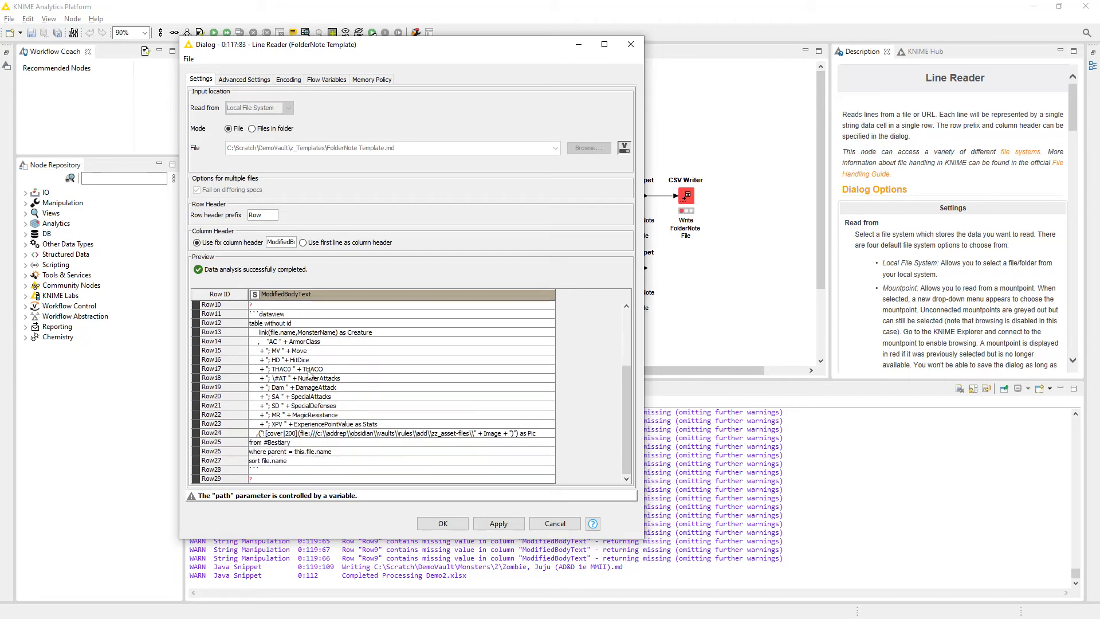
scroll(297, 389, "up", 3)
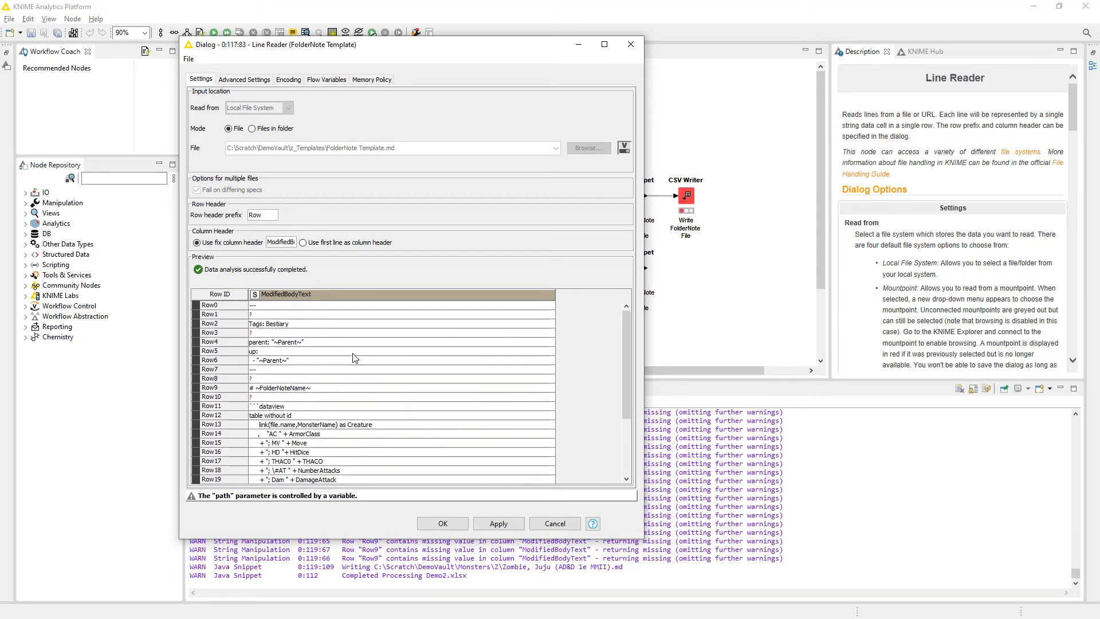
scroll(352, 363, "down", 3)
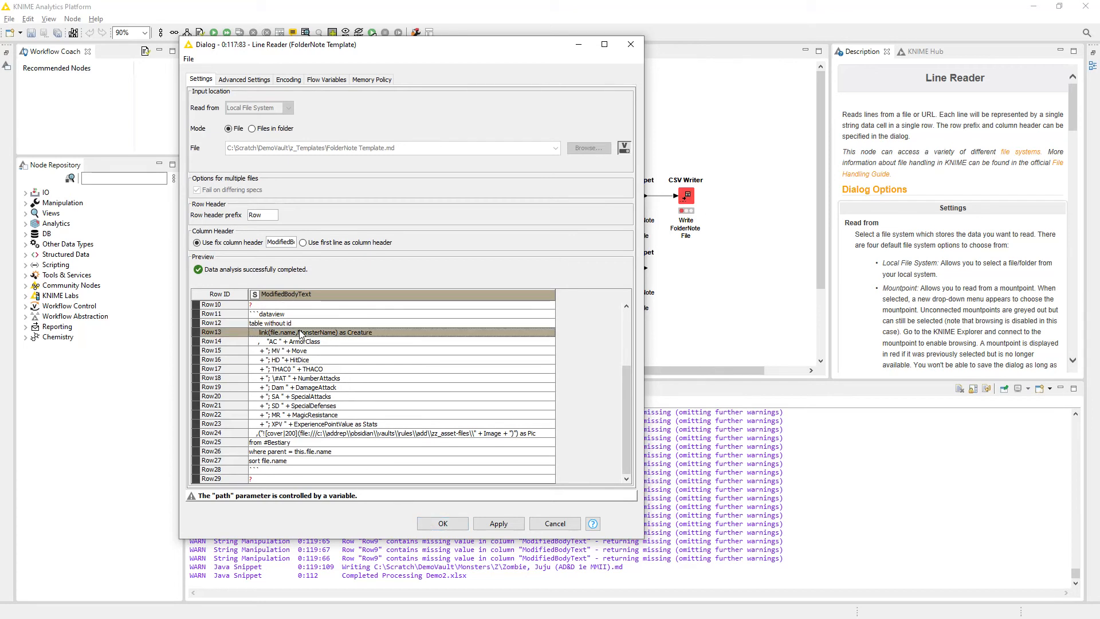
scroll(308, 375, "up", 4)
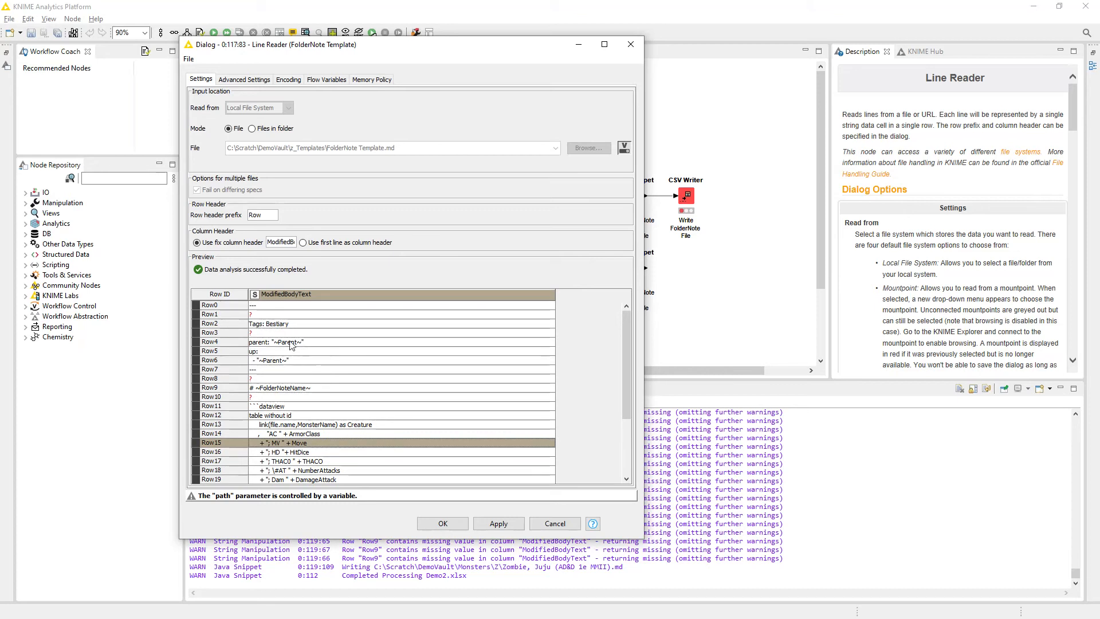
Examine the template's parent and up lines containing the ~Parent~ placeholder, check the remaining rows and close the configuration without saving.
left_click(291, 343)
left_click(273, 357)
left_click(285, 342)
left_click(286, 359)
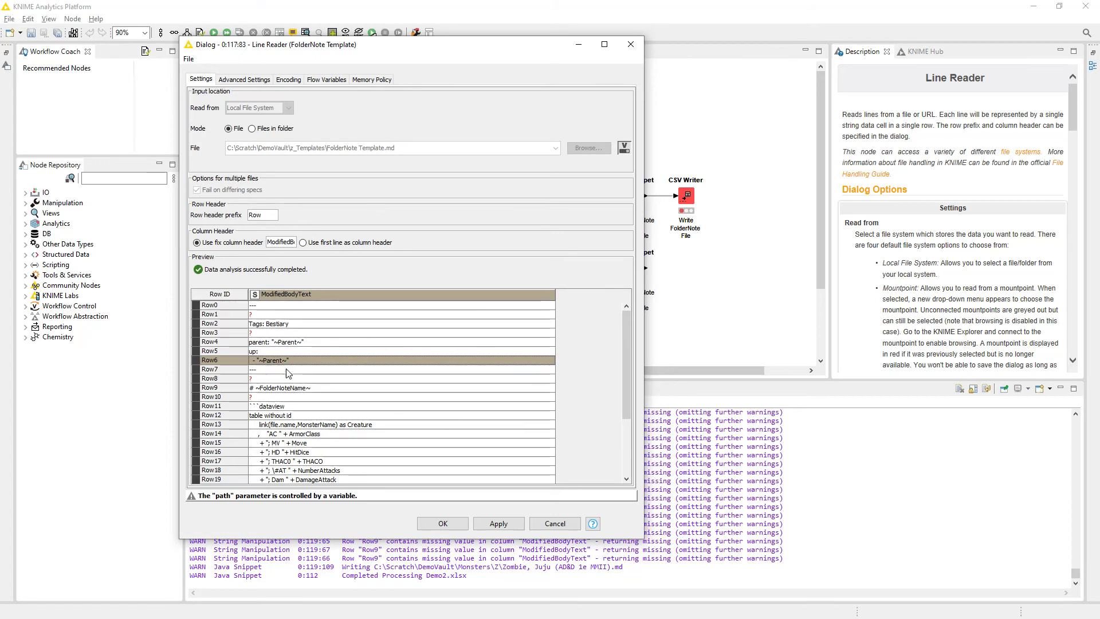
scroll(288, 375, "down", 4)
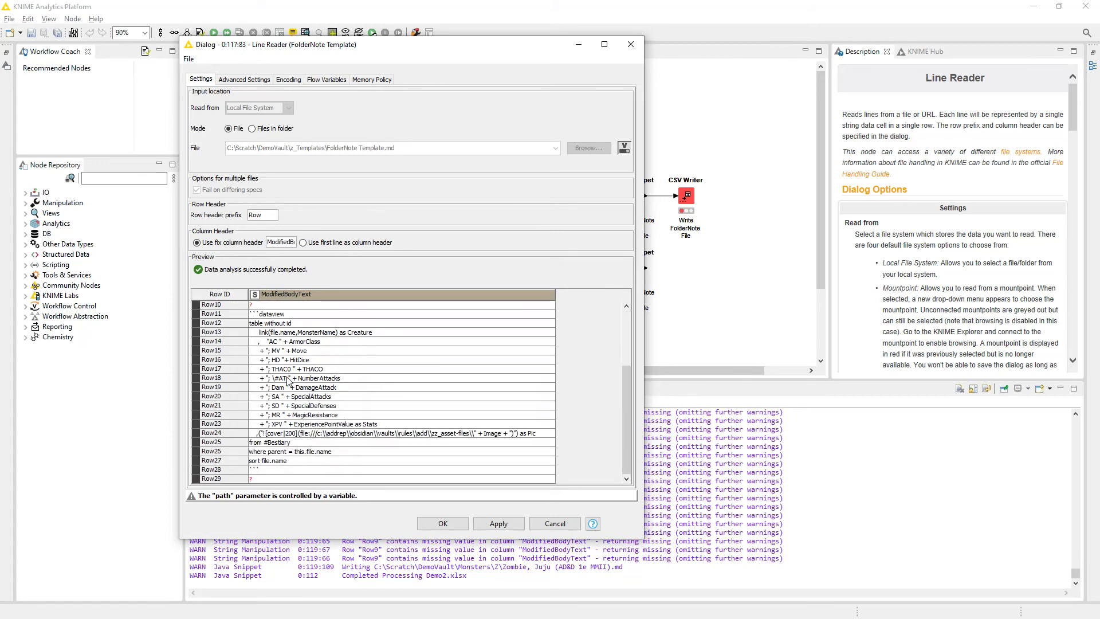
left_click(554, 523)
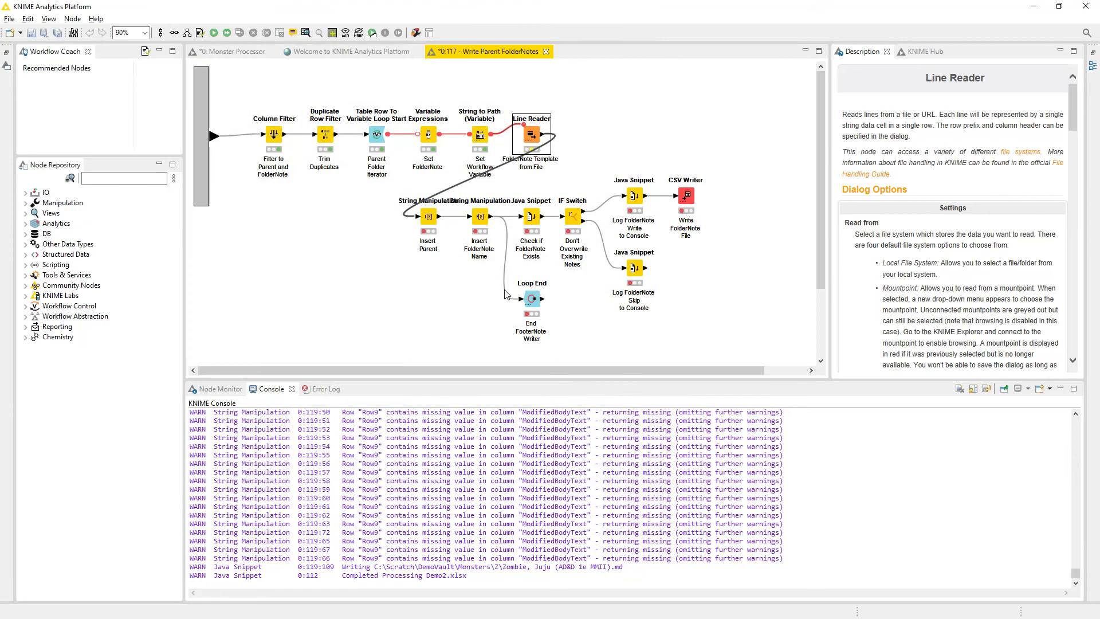
Execute the Line Reader node and review its ModifiedBodyText output rows in the Node Monitor.
right_click(530, 150)
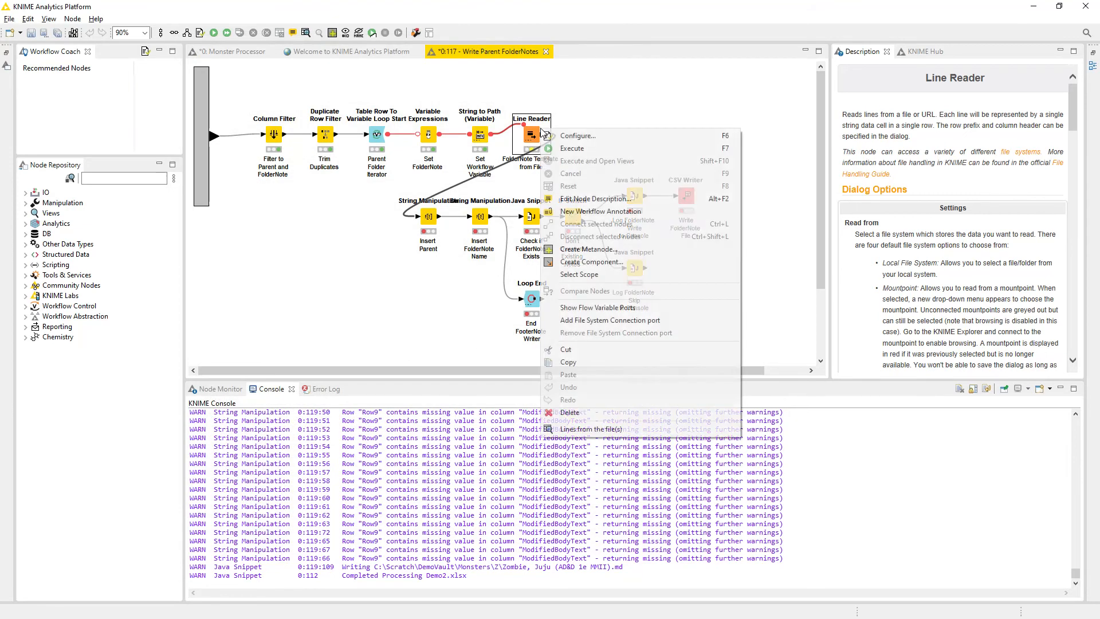
left_click(576, 148)
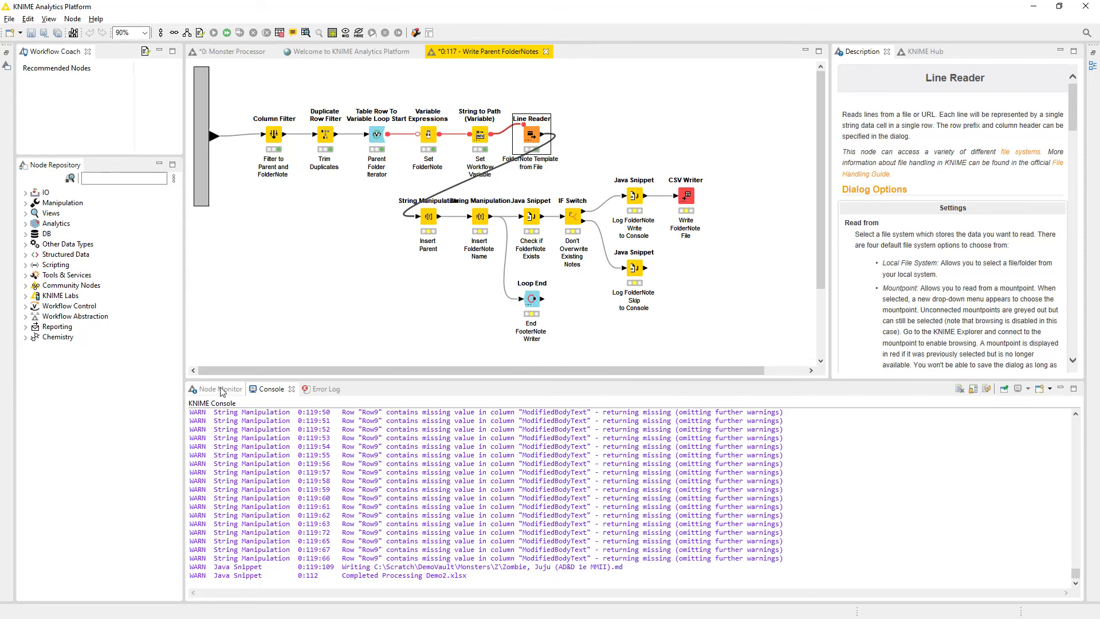
left_click(220, 389)
scroll(225, 539, "down", 6)
scroll(225, 542, "up", 6)
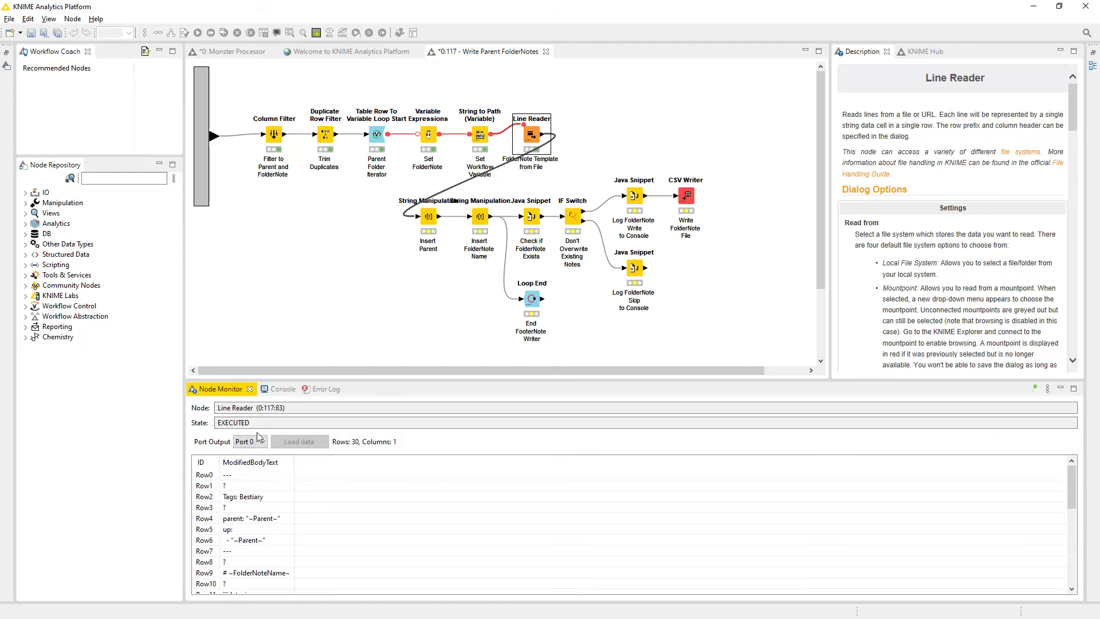
Open the Insert Parent String Manipulation configuration, enlarge it, look through its flow variables including ParentNodeName, and close it without saving.
left_click(426, 223)
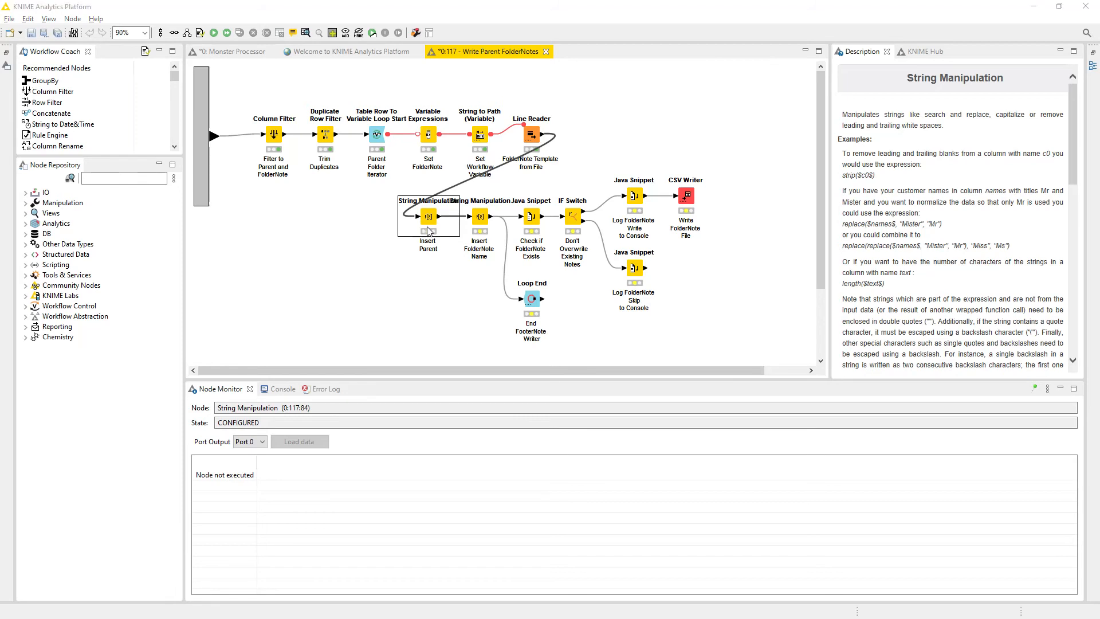
double_click(429, 222)
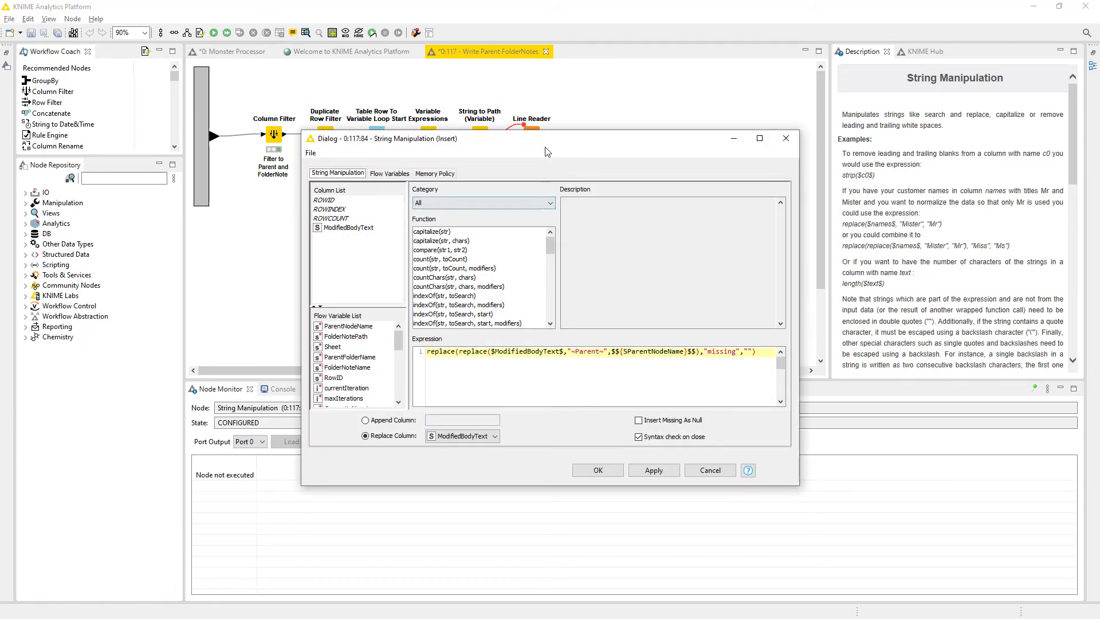
left_click_drag(546, 143, 345, 57)
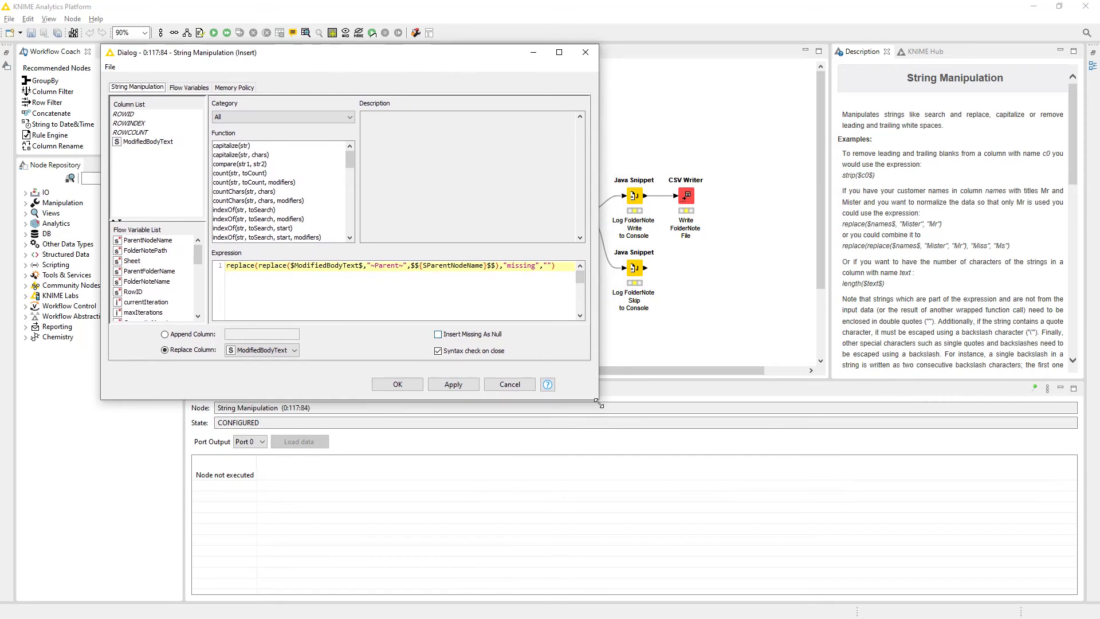
left_click_drag(596, 401, 940, 503)
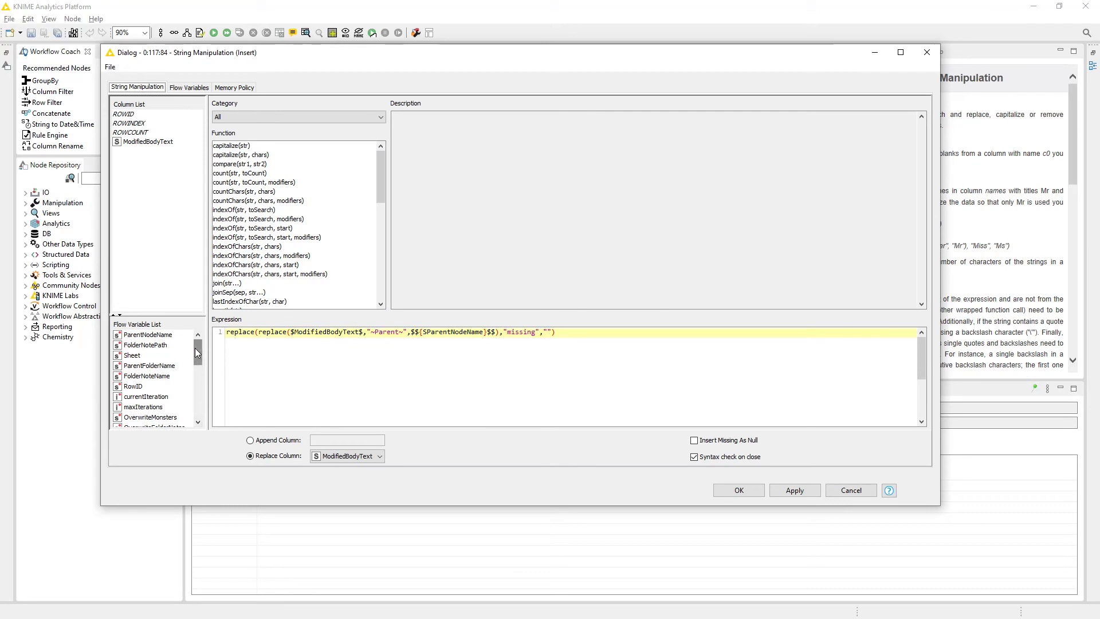
left_click(146, 336)
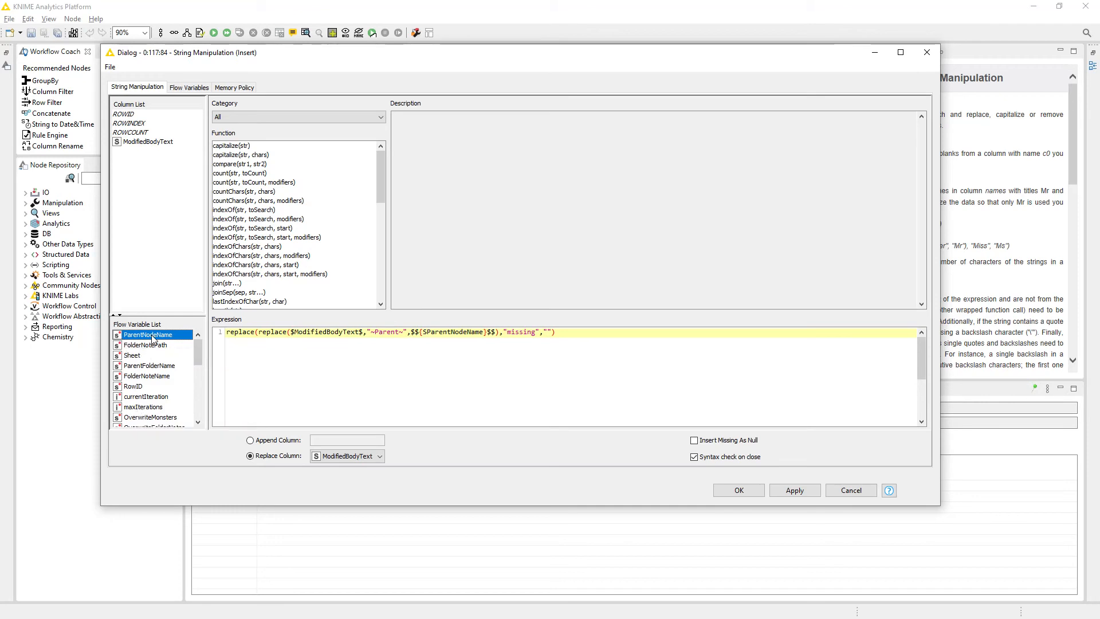
scroll(143, 402, "down", 5)
scroll(143, 403, "up", 5)
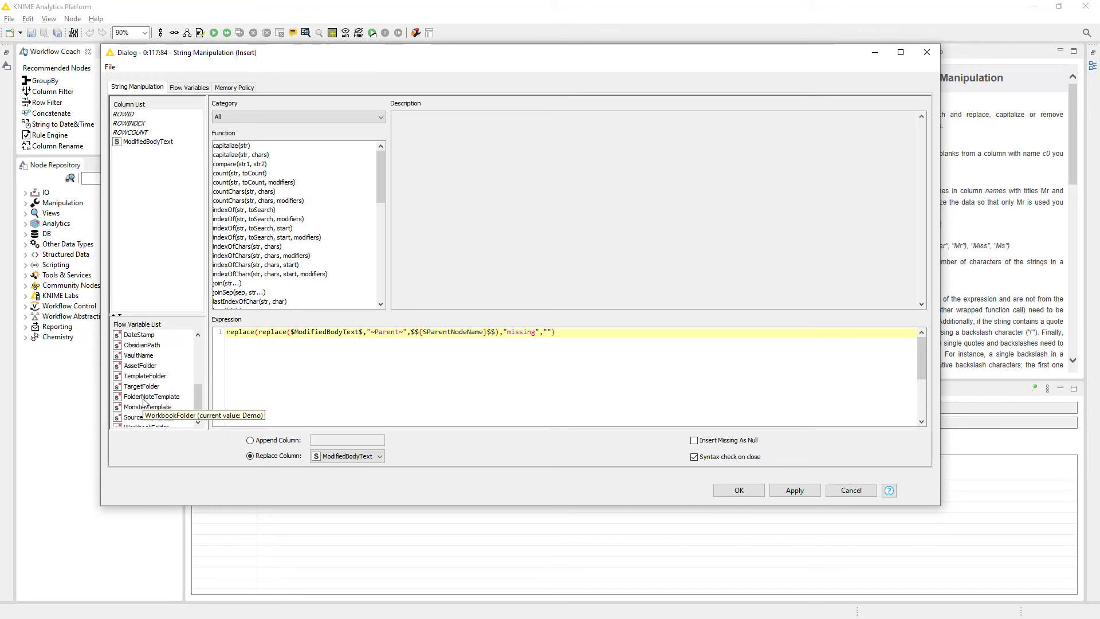
left_click(840, 485)
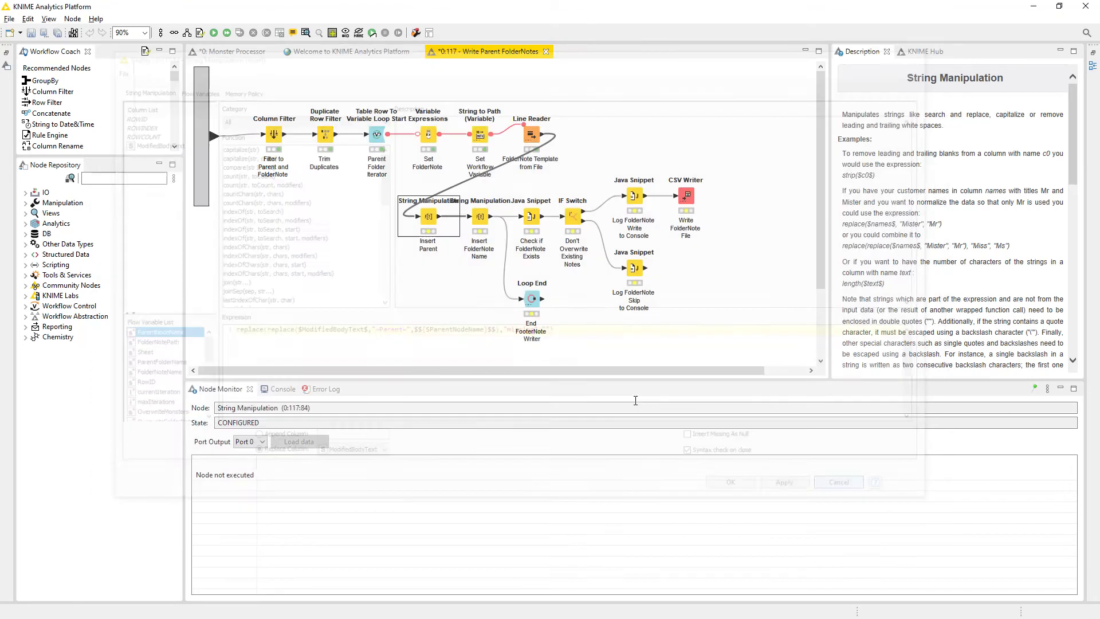
Reopen the Insert Parent configuration, check its ModifiedBodyText input column and close it without saving.
left_click(517, 126)
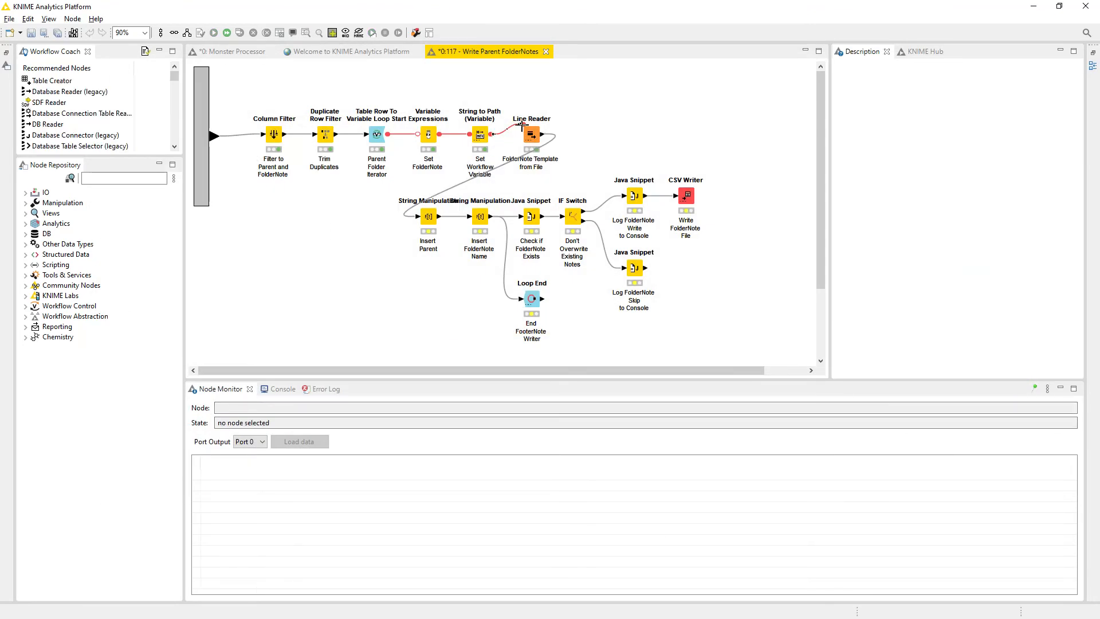
double_click(430, 217)
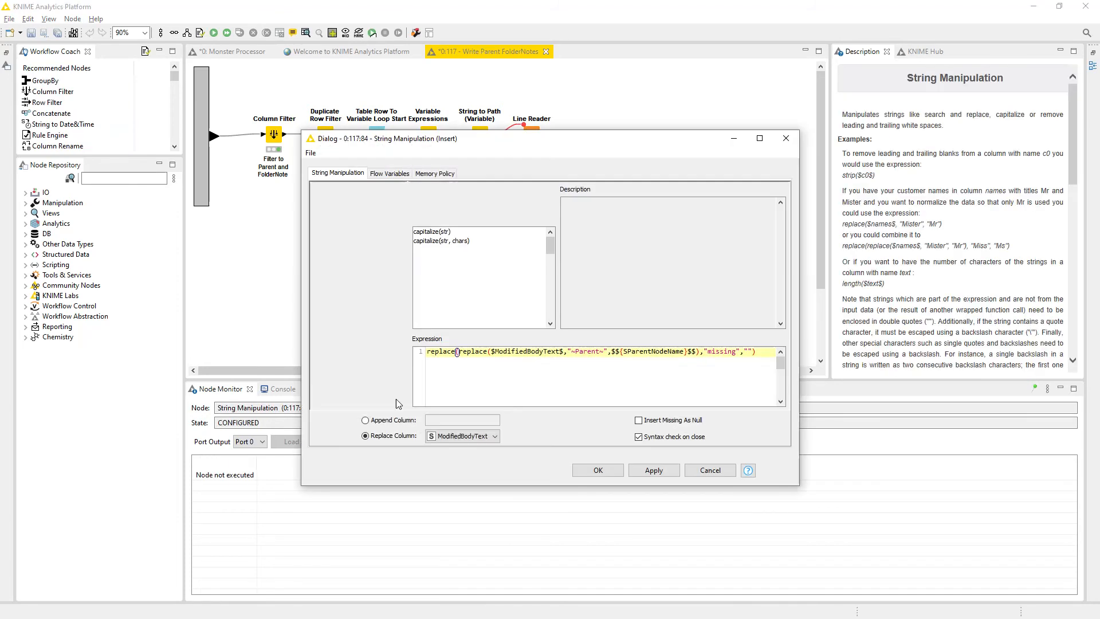
left_click(347, 228)
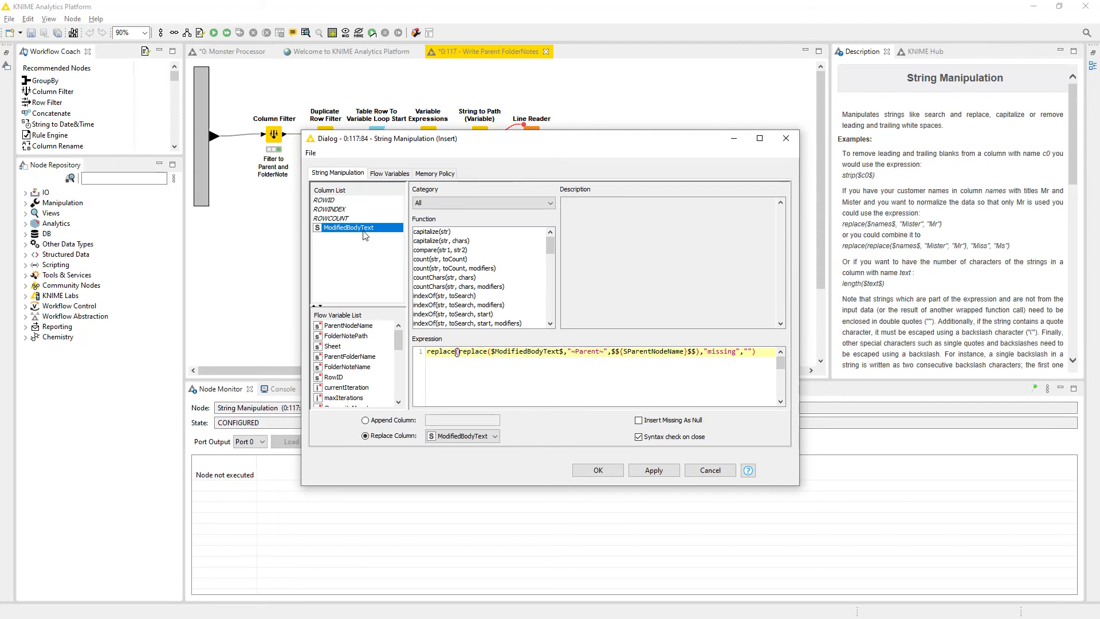
left_click(710, 470)
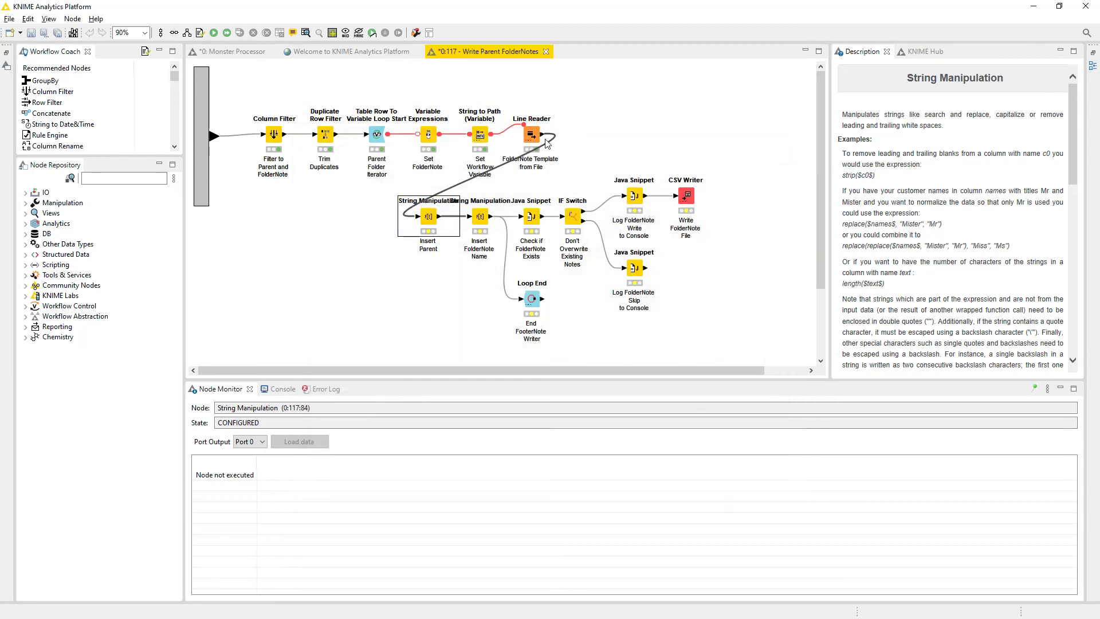
Open the Line Reader configuration, widen the ModifiedBodyText preview column to read the template lines, and close it without saving.
double_click(532, 136)
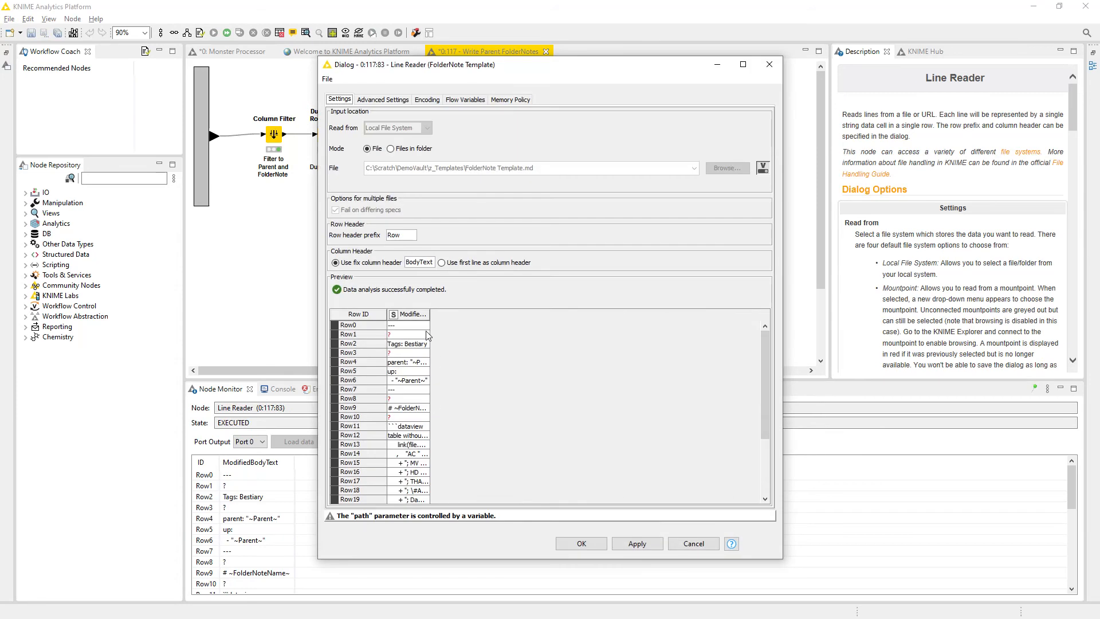
left_click_drag(429, 311, 594, 309)
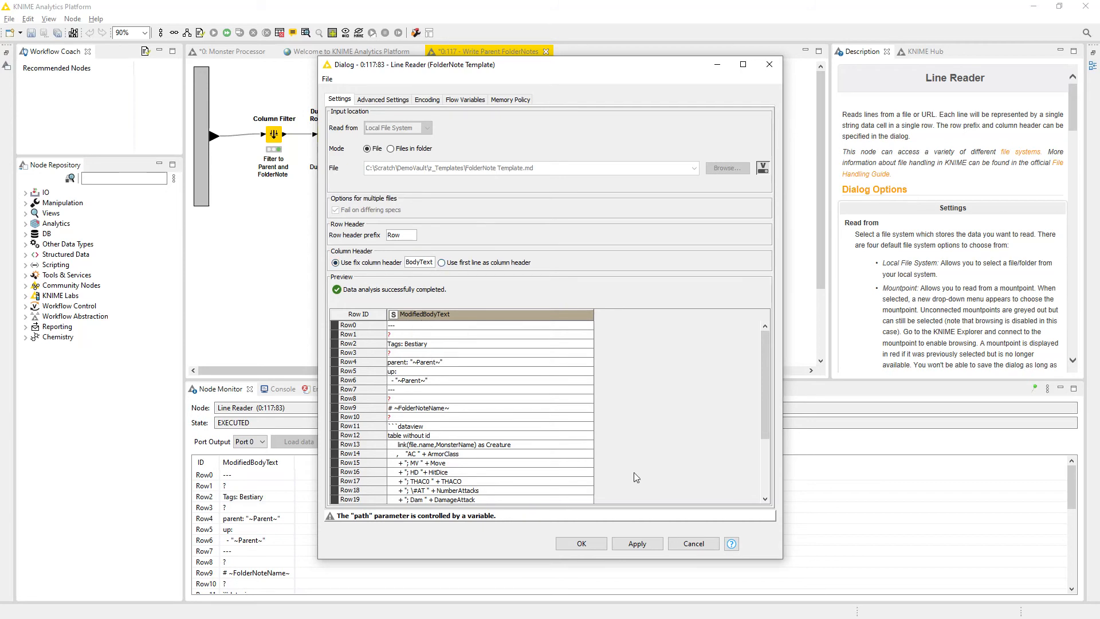
left_click(694, 544)
Examine how the Insert Parent expression replaces ~Parent~ in ModifiedBodyText with the ParentNodeName flow variable.
left_click(427, 218)
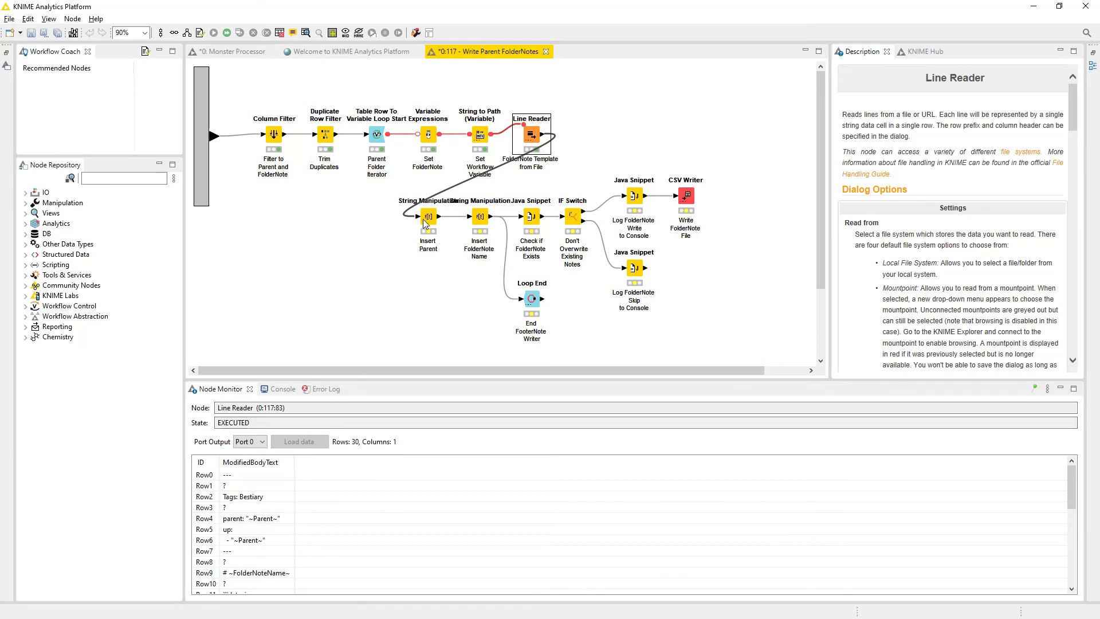
double_click(426, 229)
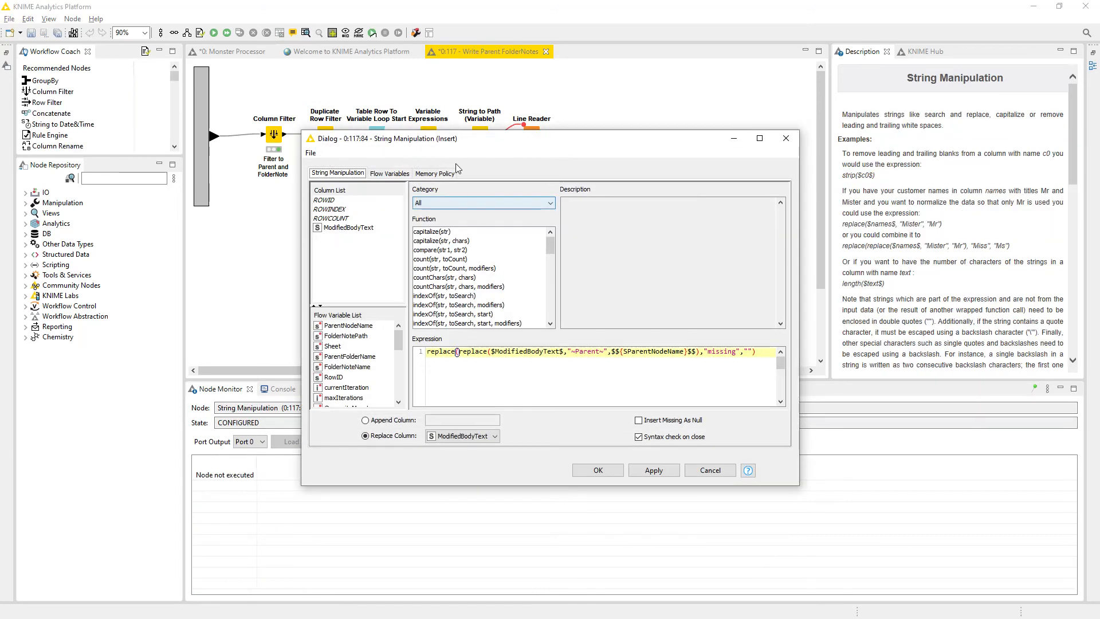
left_click_drag(441, 193, 311, 41)
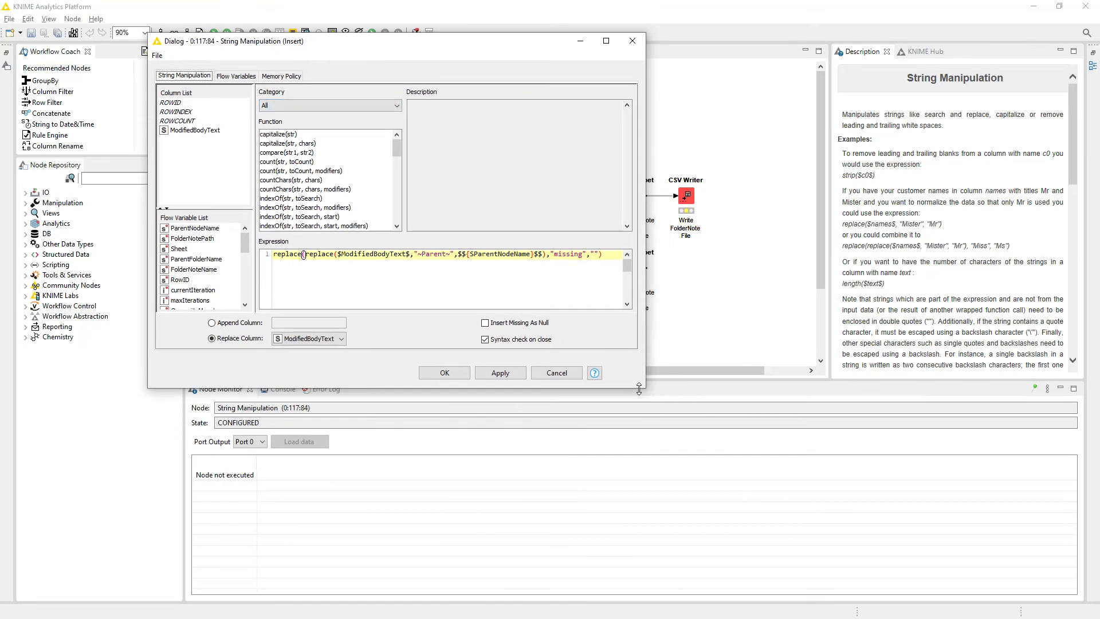
left_click_drag(645, 387, 944, 488)
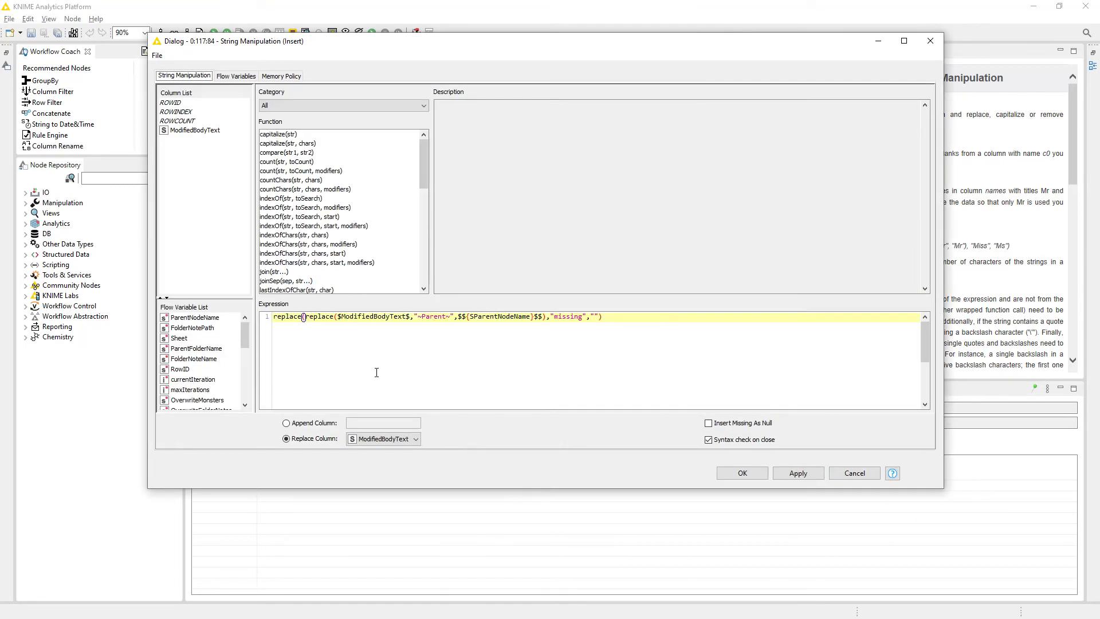
left_click(369, 321)
left_click_drag(338, 316, 406, 316)
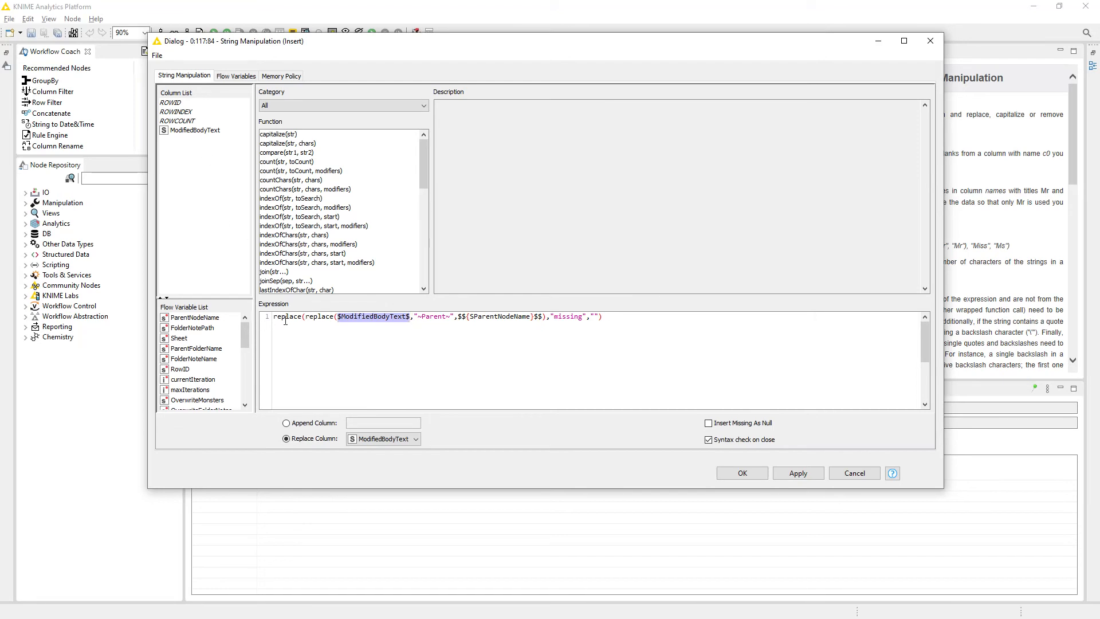
left_click(432, 319)
left_click_drag(418, 317, 434, 319)
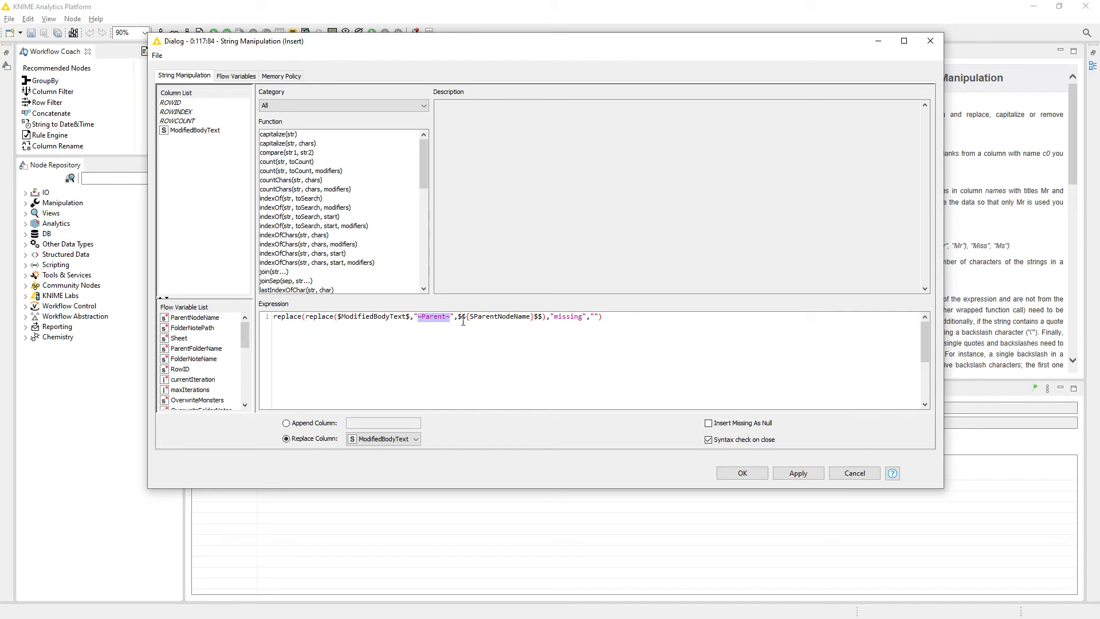
left_click_drag(459, 316, 545, 318)
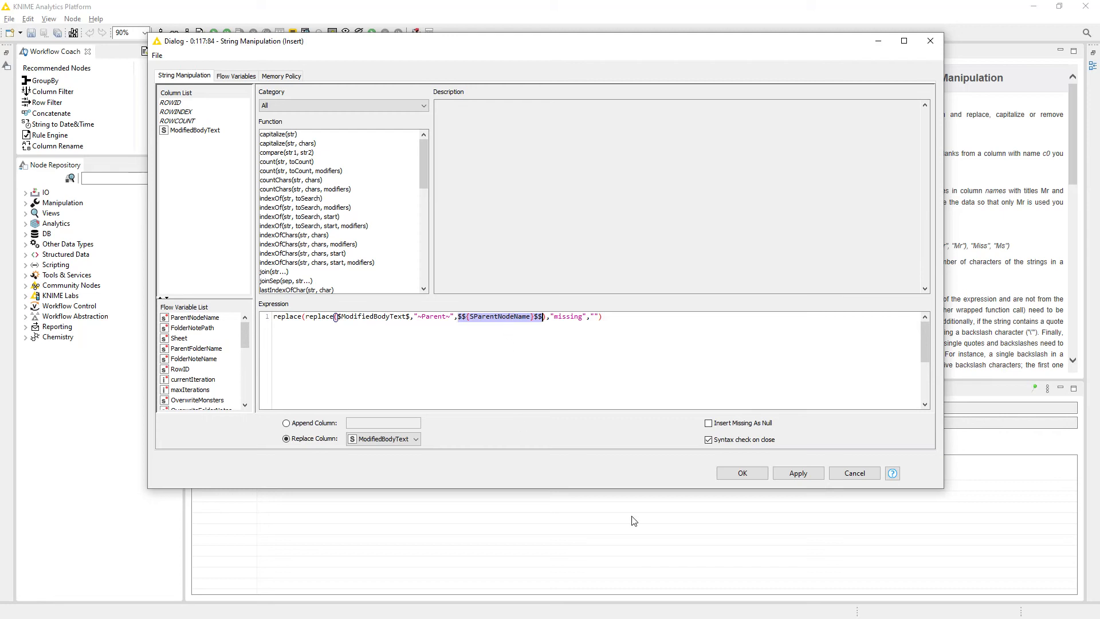
left_click(607, 323)
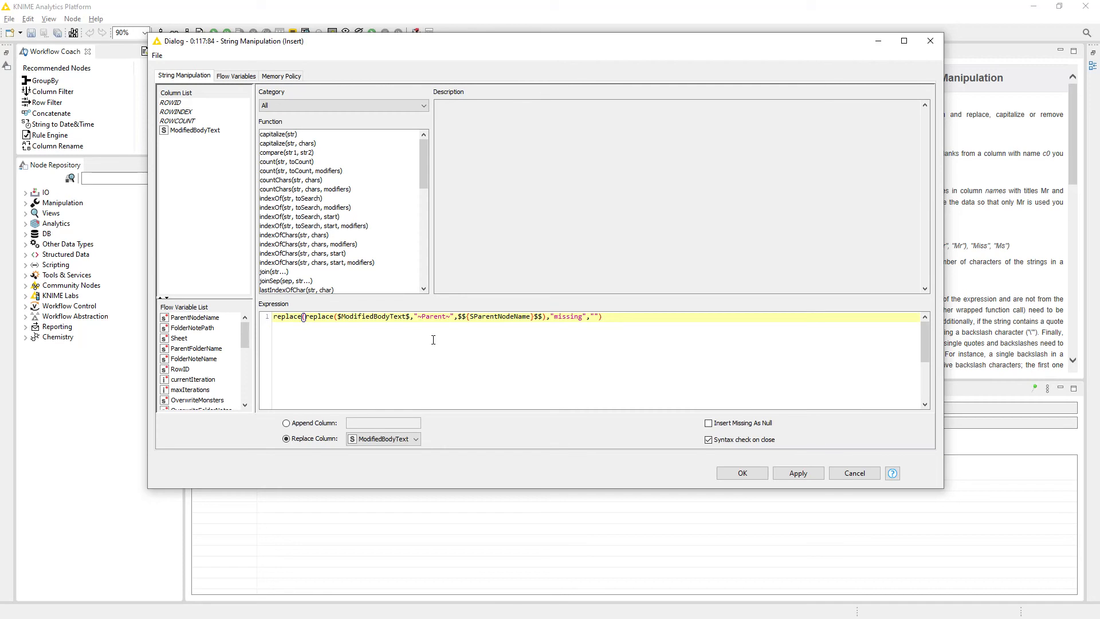
Examine the outer replace that swaps "missing" for an empty string and close the Insert Parent configuration without saving.
left_click_drag(418, 316, 451, 318)
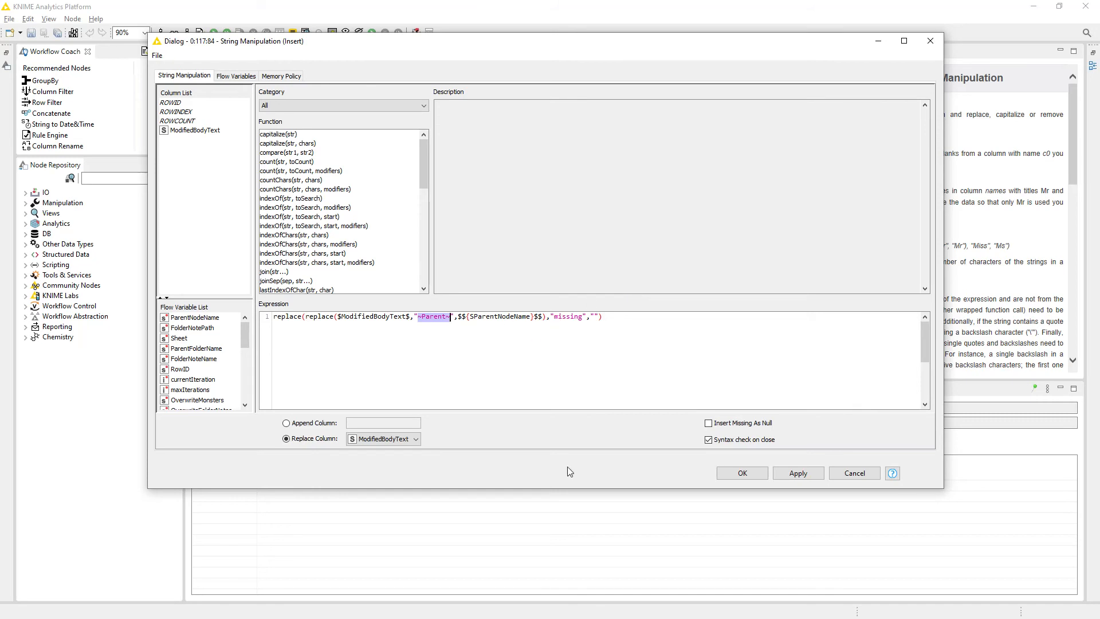
left_click_drag(304, 318, 540, 319)
double_click(568, 317)
left_click(595, 318)
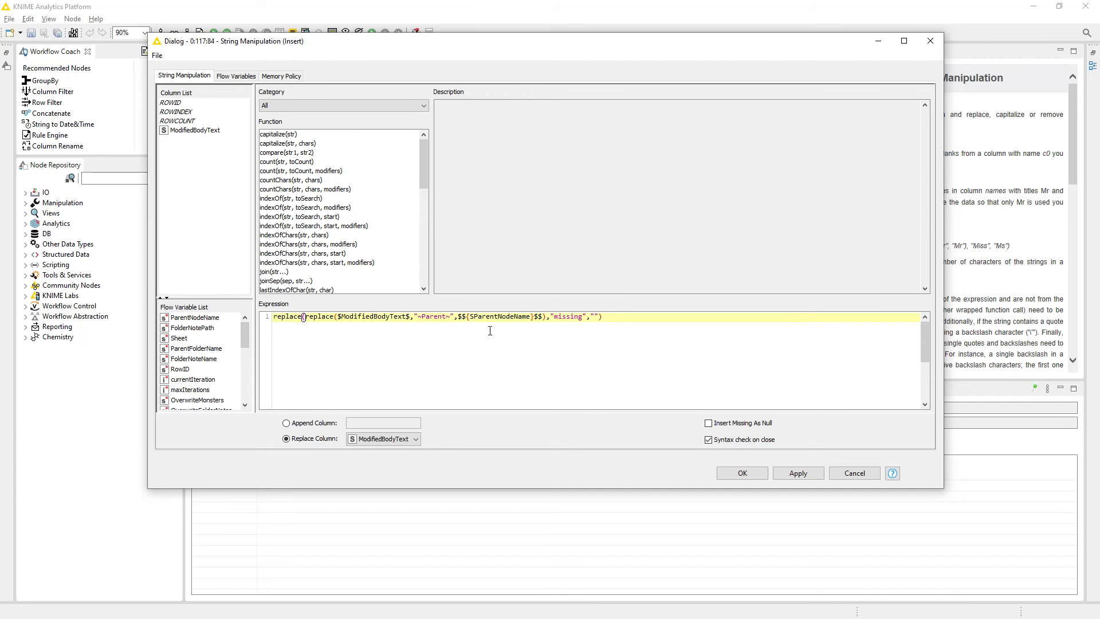
left_click(855, 473)
Execute the Insert Parent node and check the parent, up and ~FolderNoteName~ lines of its output in the Node Monitor.
right_click(443, 224)
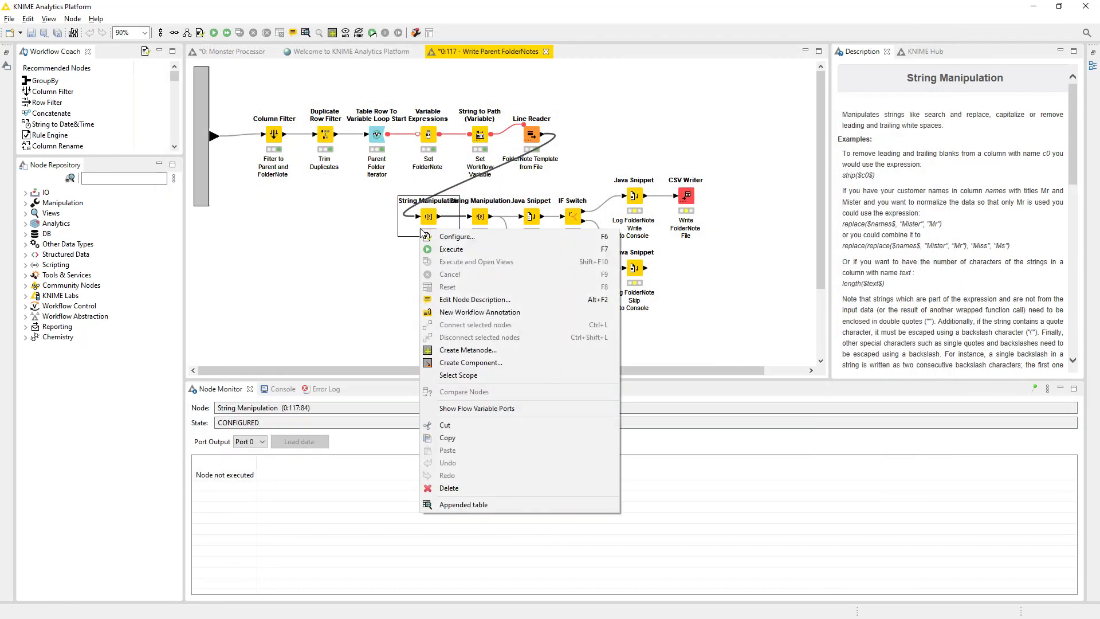
left_click(445, 251)
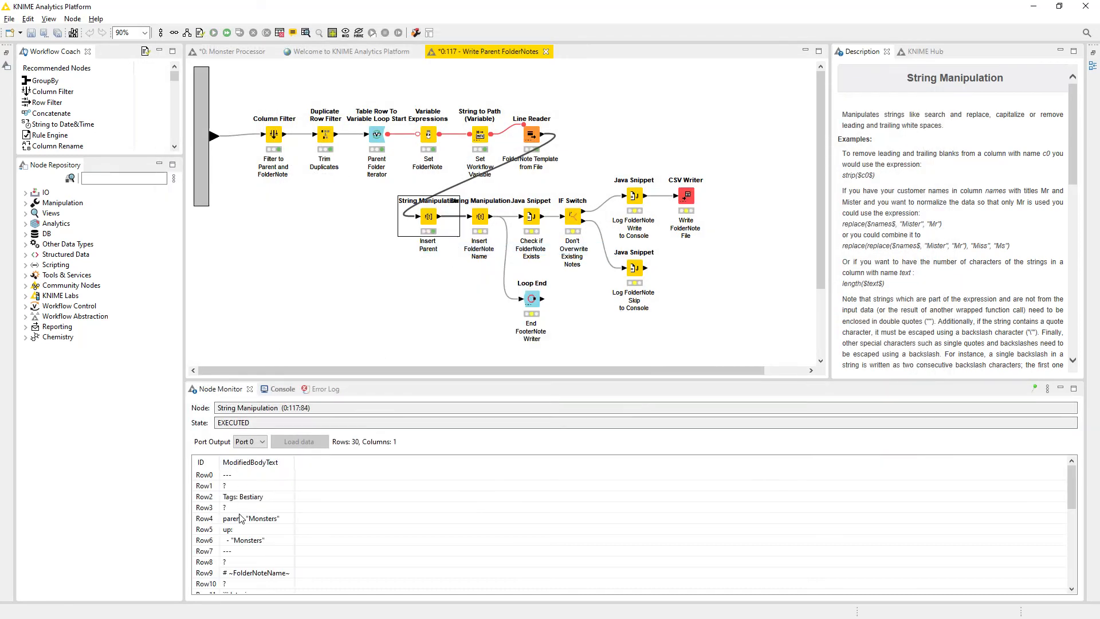
left_click(255, 499)
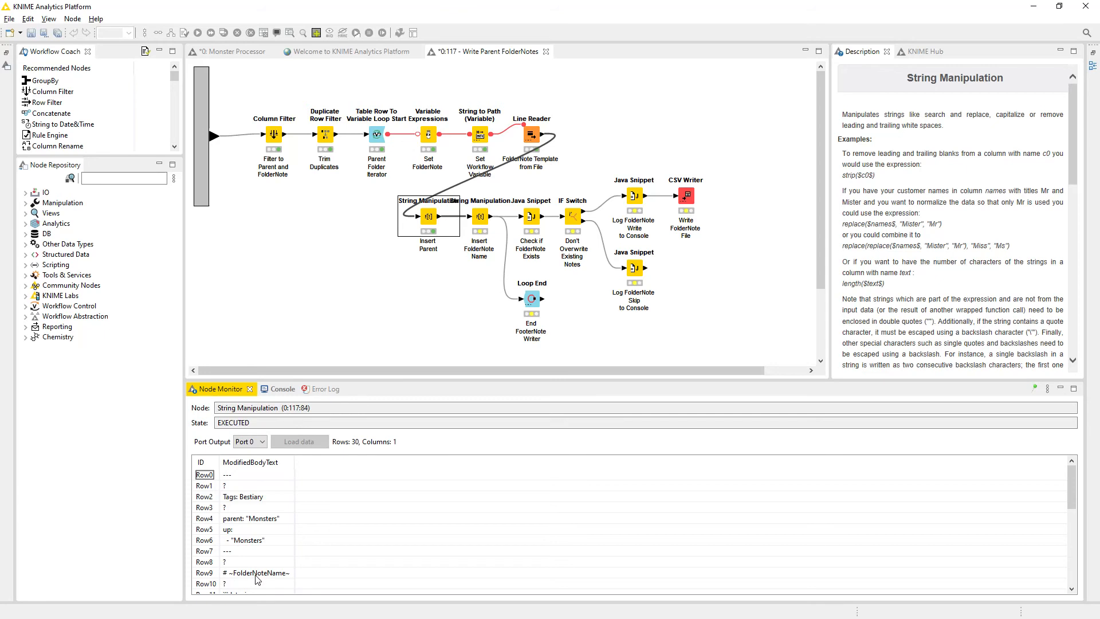
left_click(205, 573)
Open the Insert FolderNote Name configuration, examine the expression replacing ~FolderNoteName~ with the FolderNoteName flow variable, and close it without saving.
left_click(482, 221)
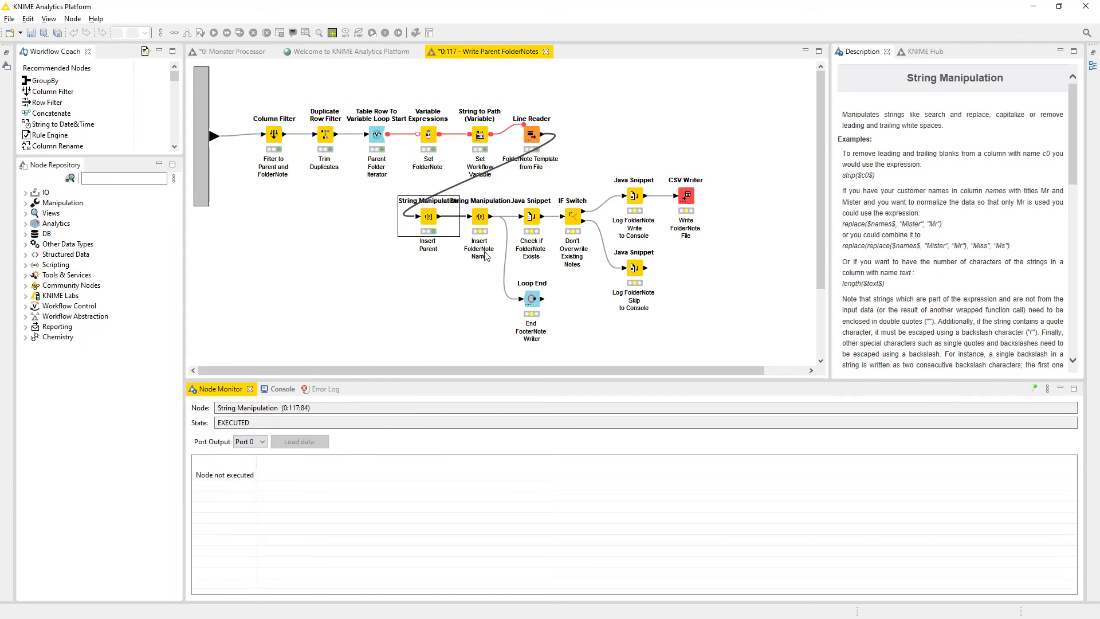
double_click(481, 219)
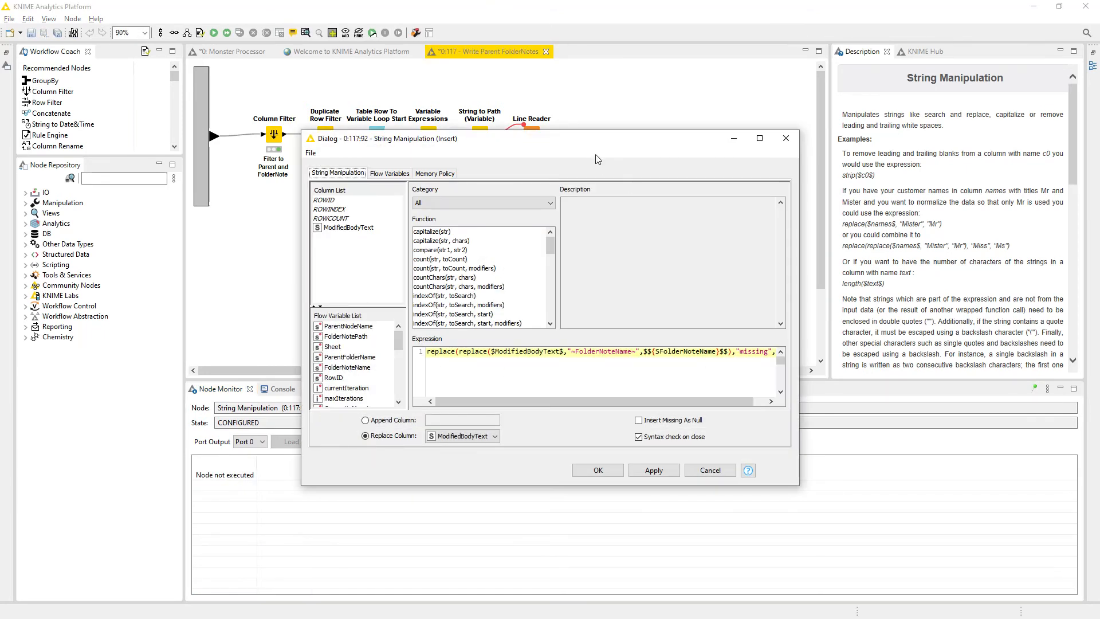
left_click_drag(594, 143, 470, 96)
left_click_drag(675, 437, 836, 438)
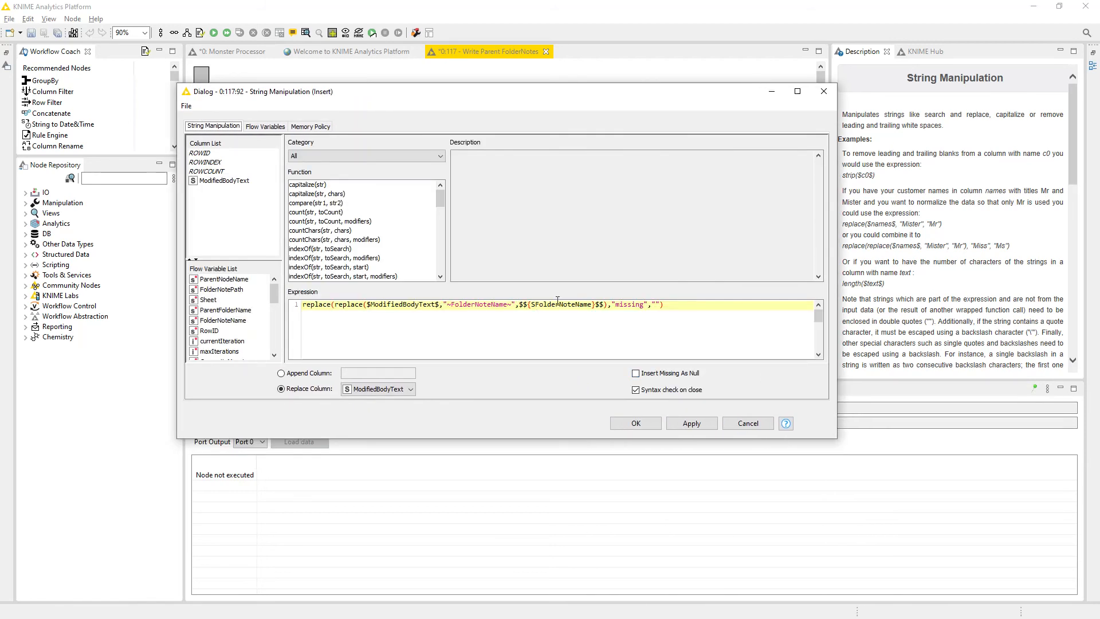
double_click(475, 304)
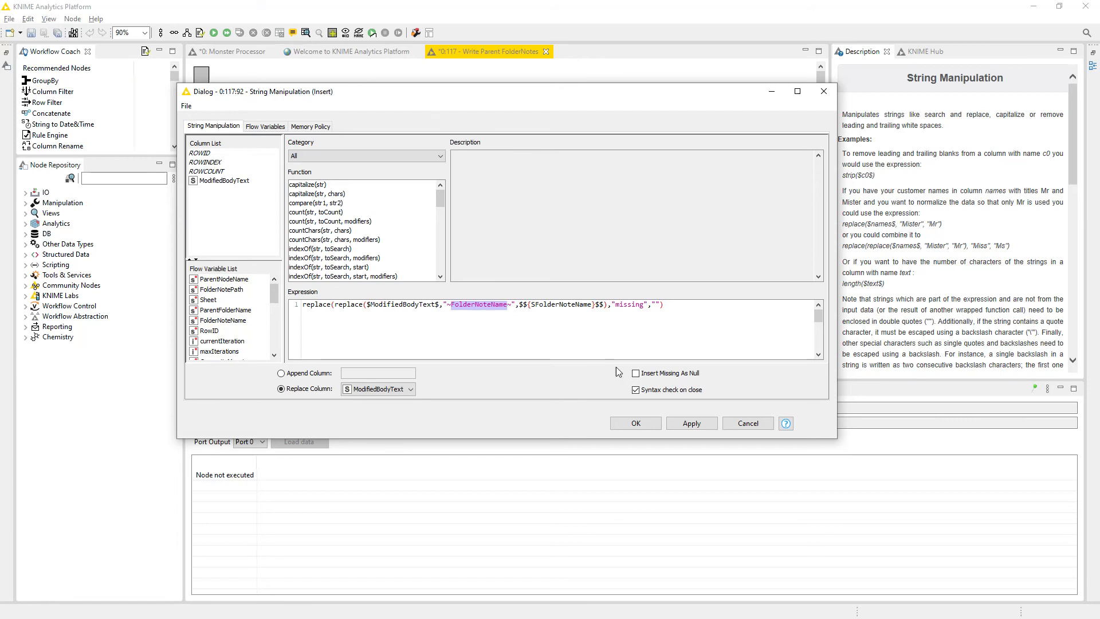
left_click(748, 423)
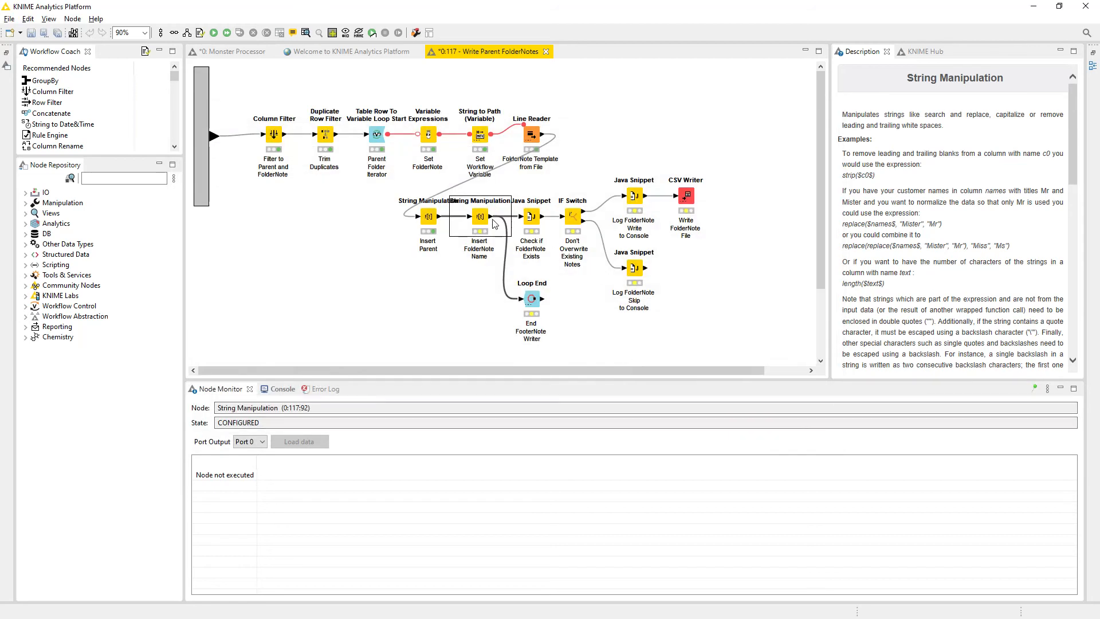
Review the Insert Parent node's output rows through the dataview query and select the Insert FolderNote Name node.
left_click(426, 217)
left_click(212, 494)
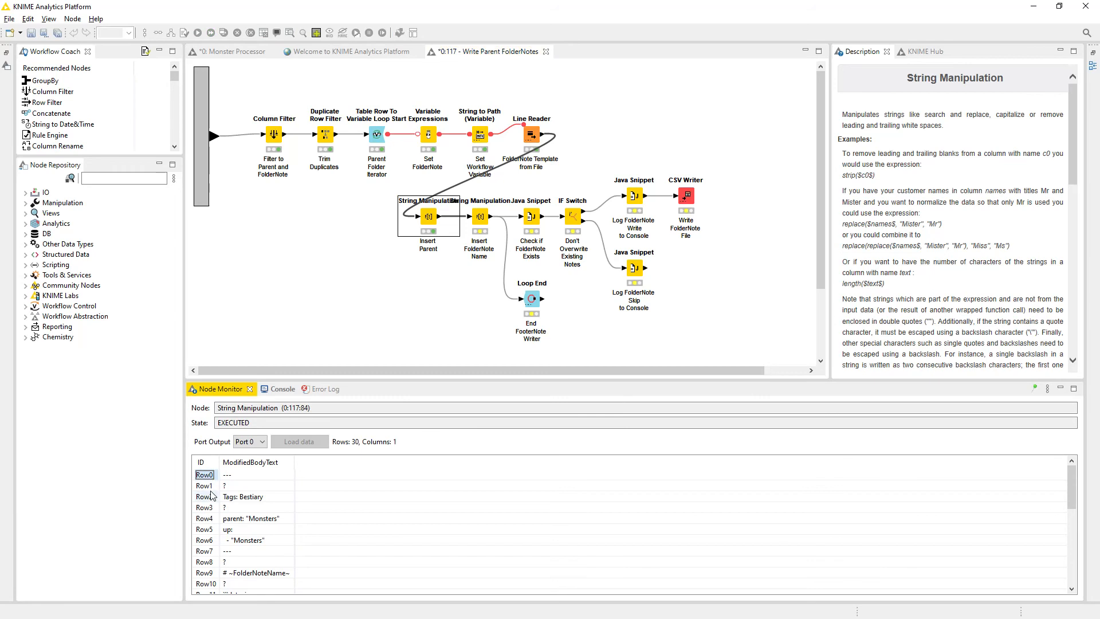
scroll(213, 549, "down", 6)
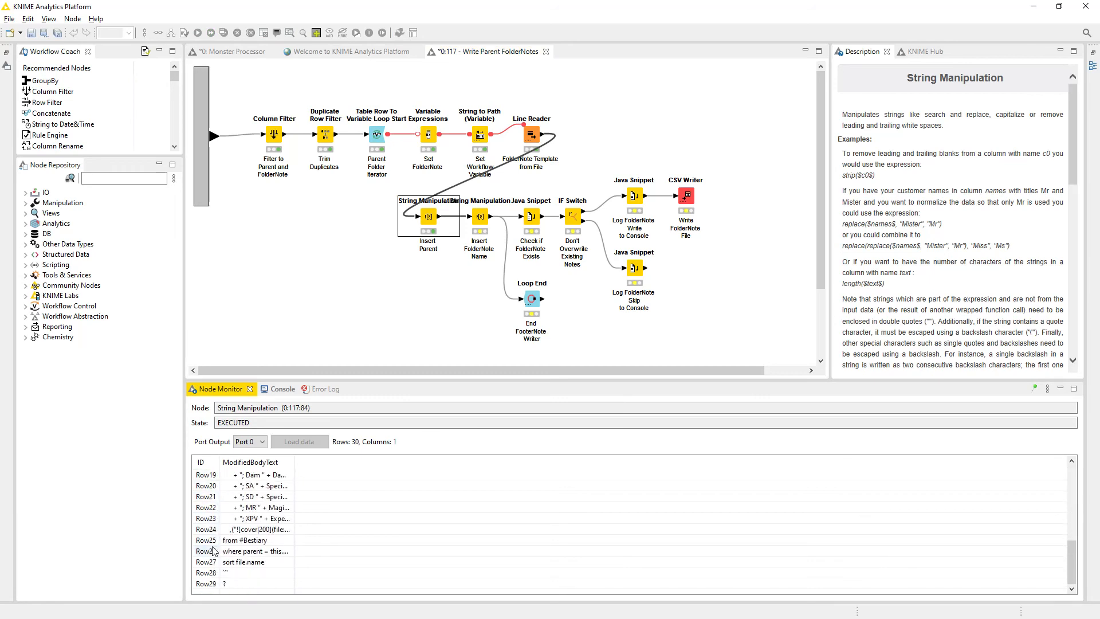
scroll(213, 551, "up", 5)
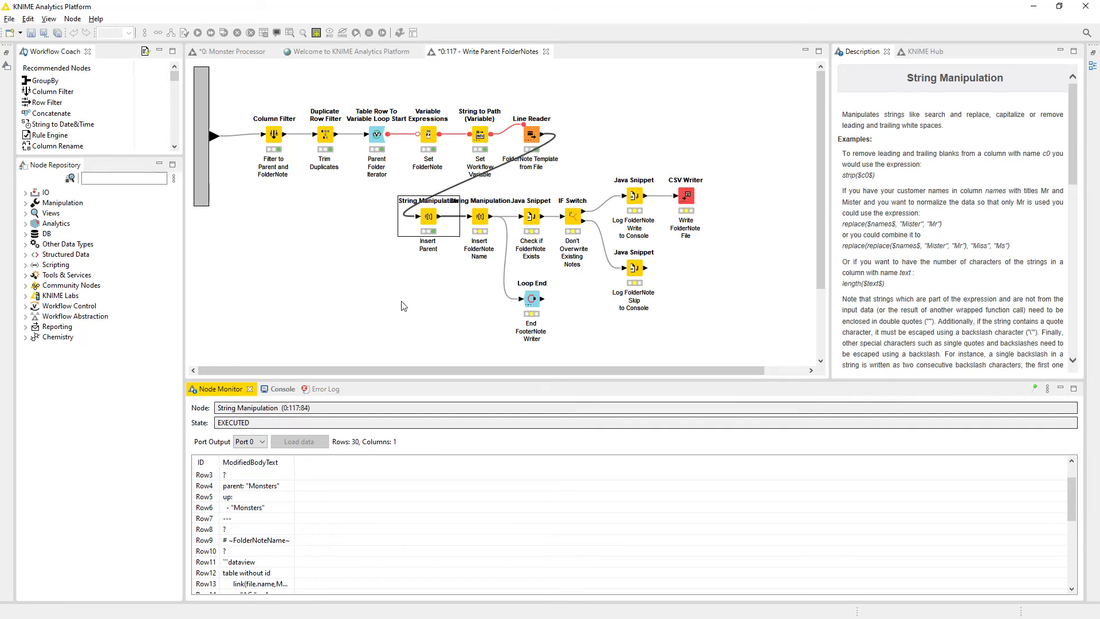
left_click(488, 221)
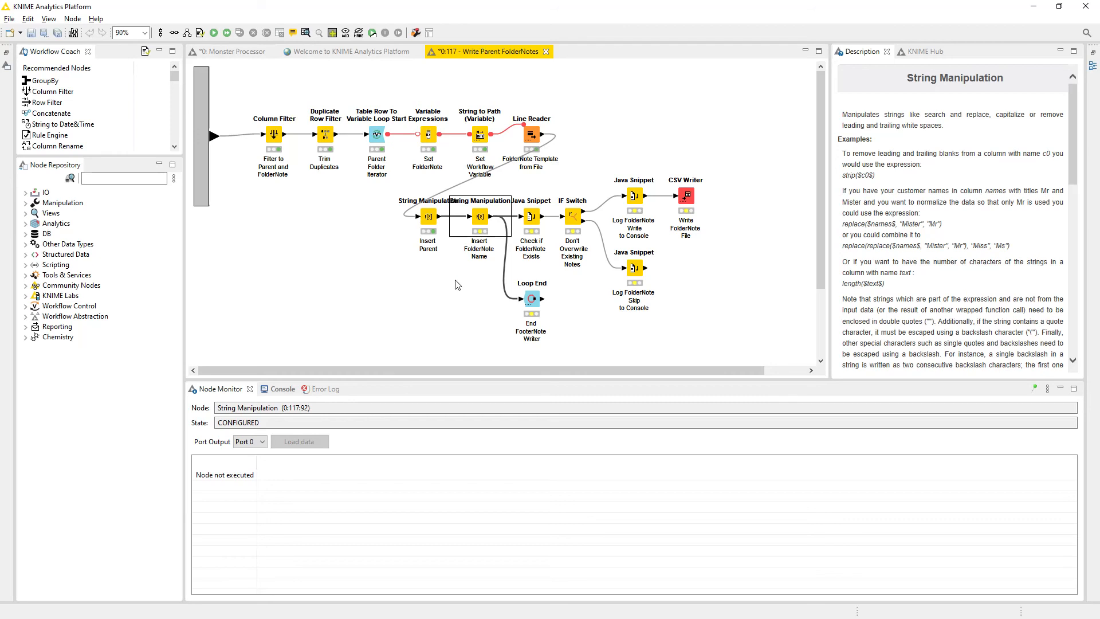
Execute the Insert FolderNote Name node and review its output rows, including the heading line, in the Node Monitor.
right_click(480, 222)
left_click(504, 237)
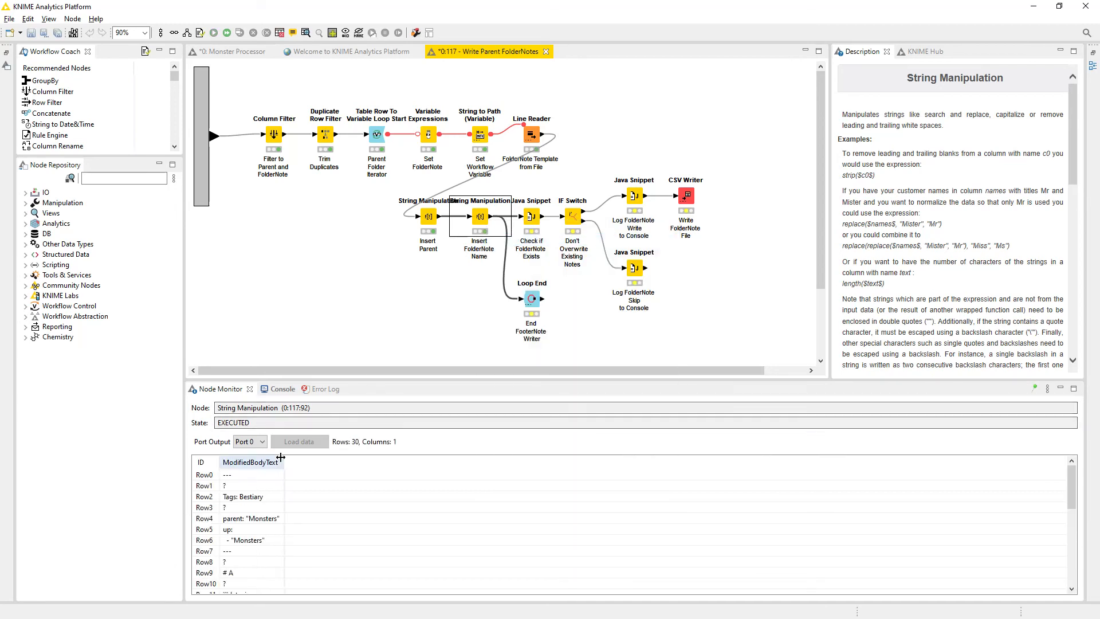
left_click(244, 550)
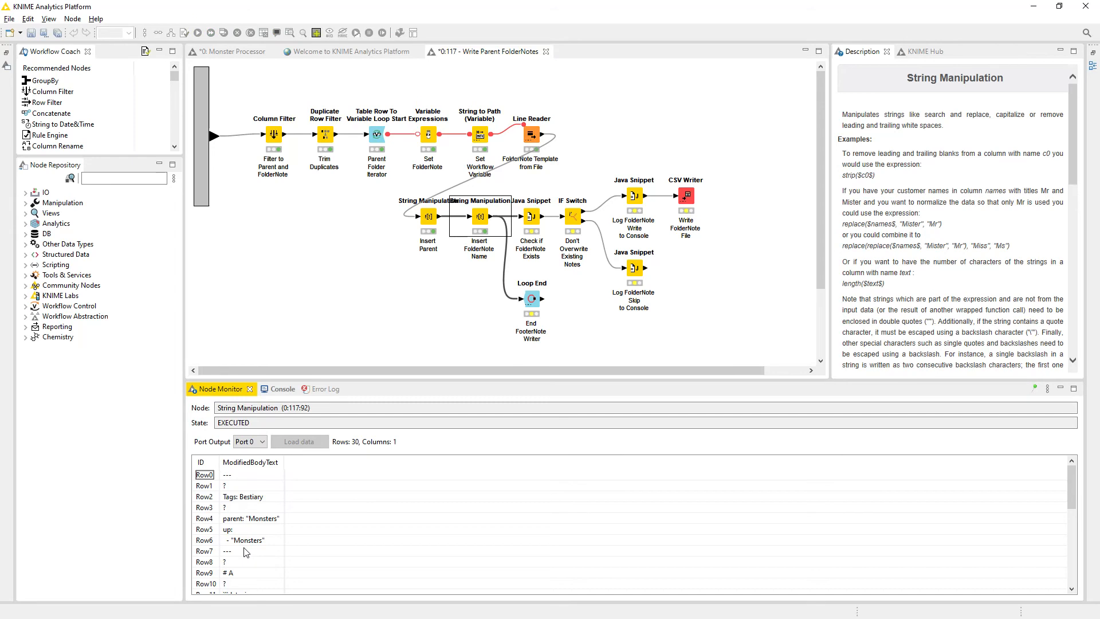
scroll(246, 550, "down", 2)
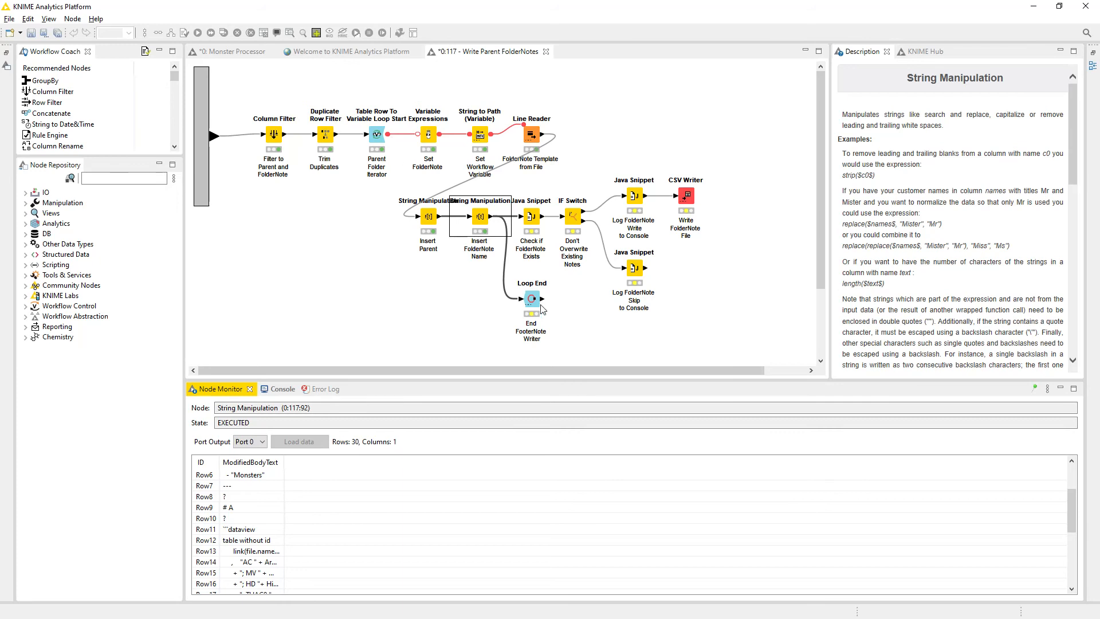
Open the Check if FolderNote Exists configuration and examine the code lines that create the File object.
left_click(533, 216)
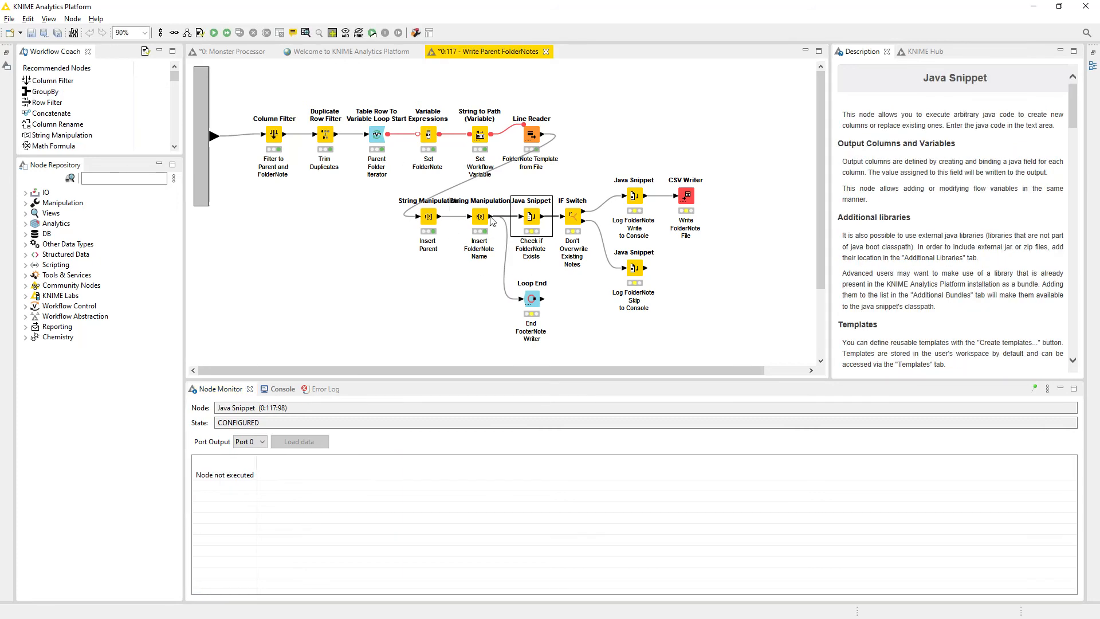
double_click(535, 217)
left_click(568, 227)
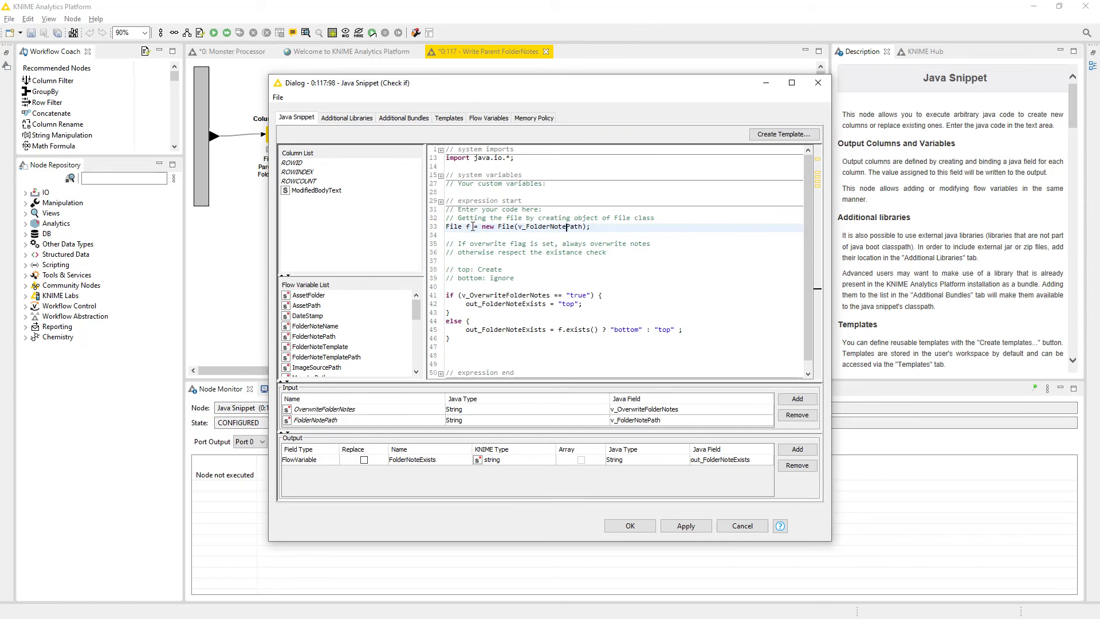
left_click_drag(604, 228, 445, 219)
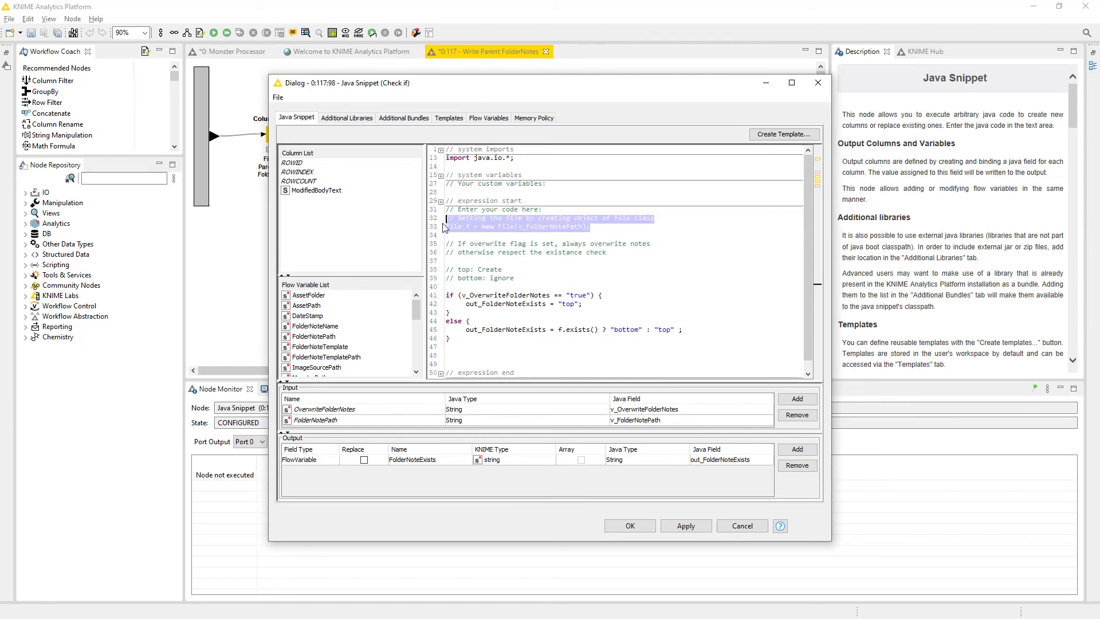
left_click(650, 230)
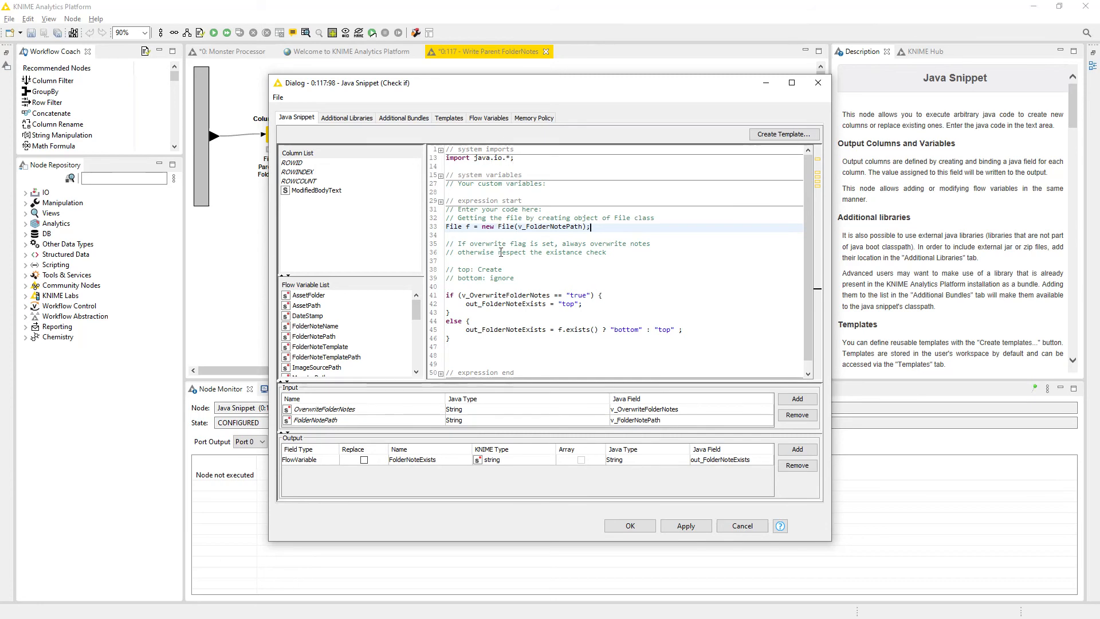
Examine the File object's v_FolderNotePath argument and locate the matching FolderNotePath flow variable.
double_click(462, 225)
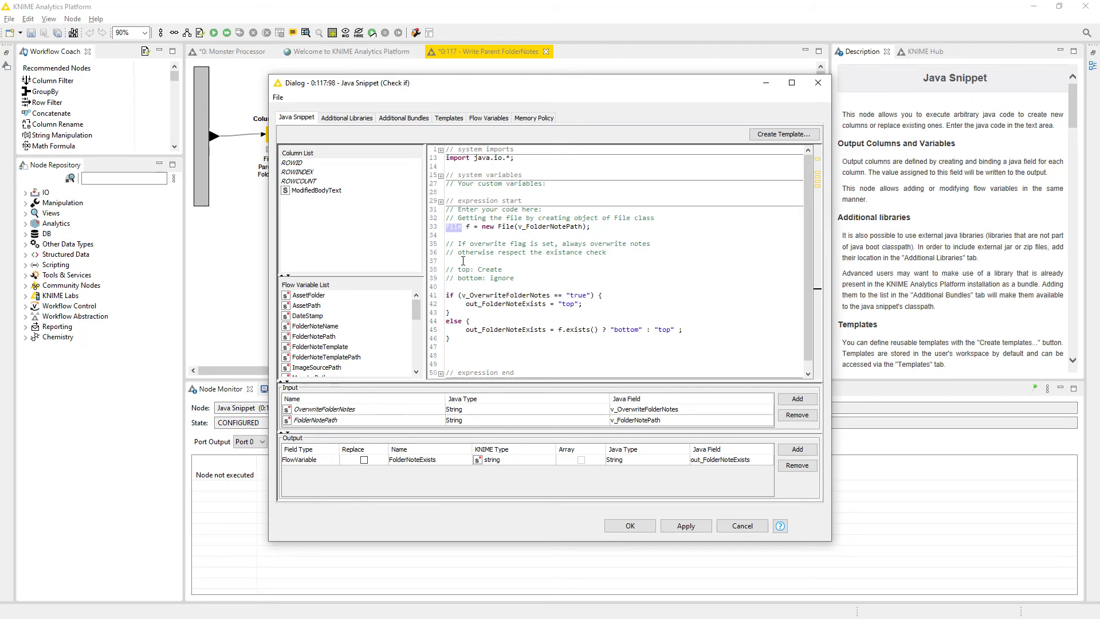
left_click(481, 228)
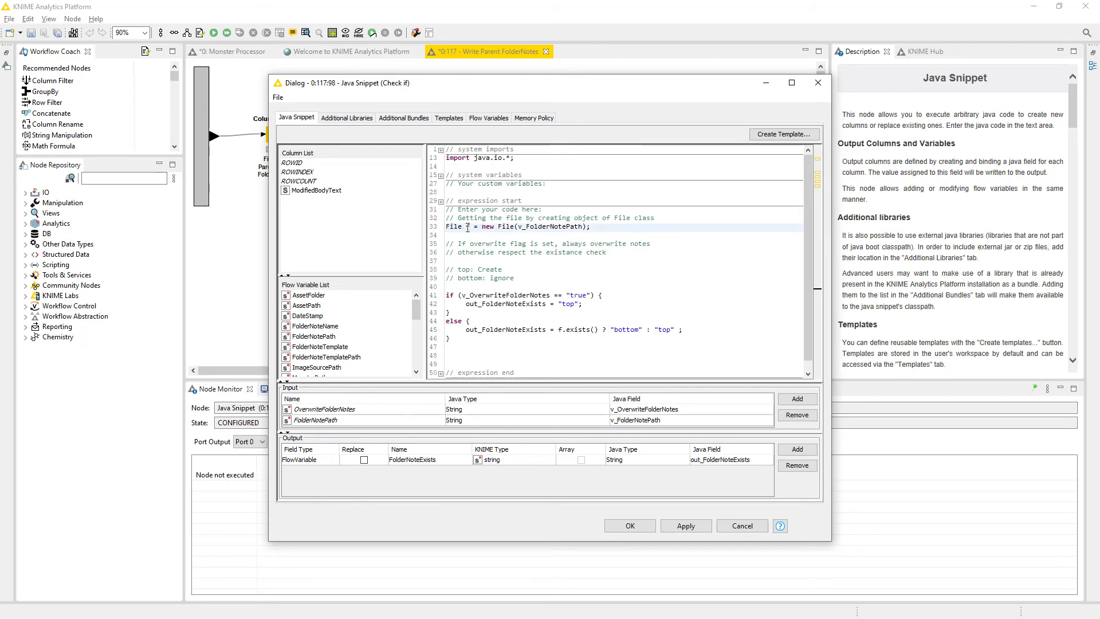
left_click_drag(519, 227, 579, 228)
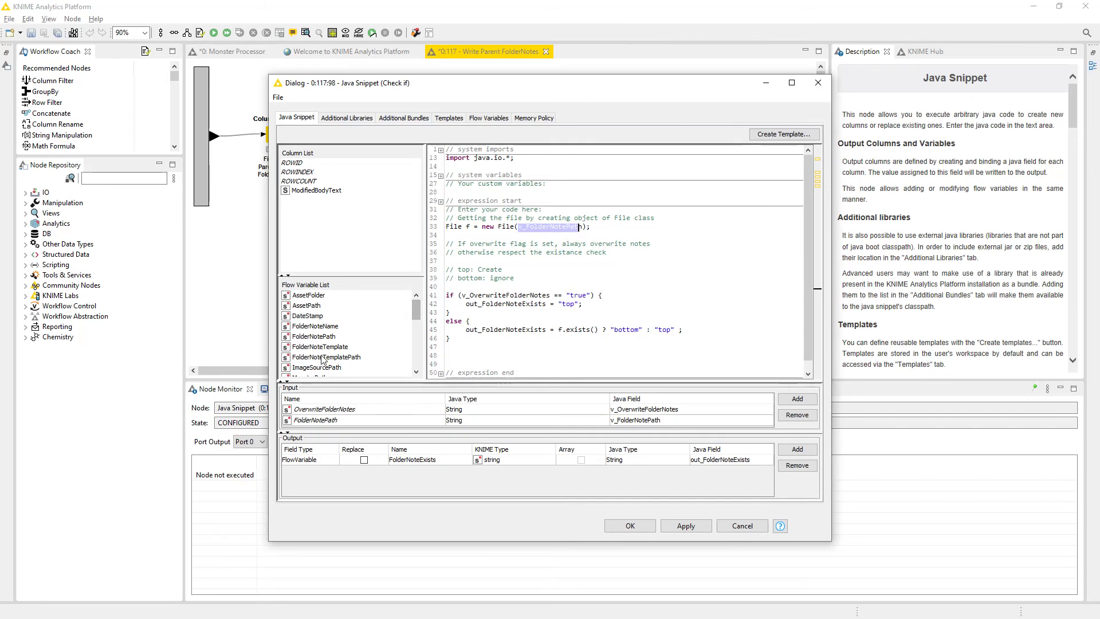
left_click(327, 339)
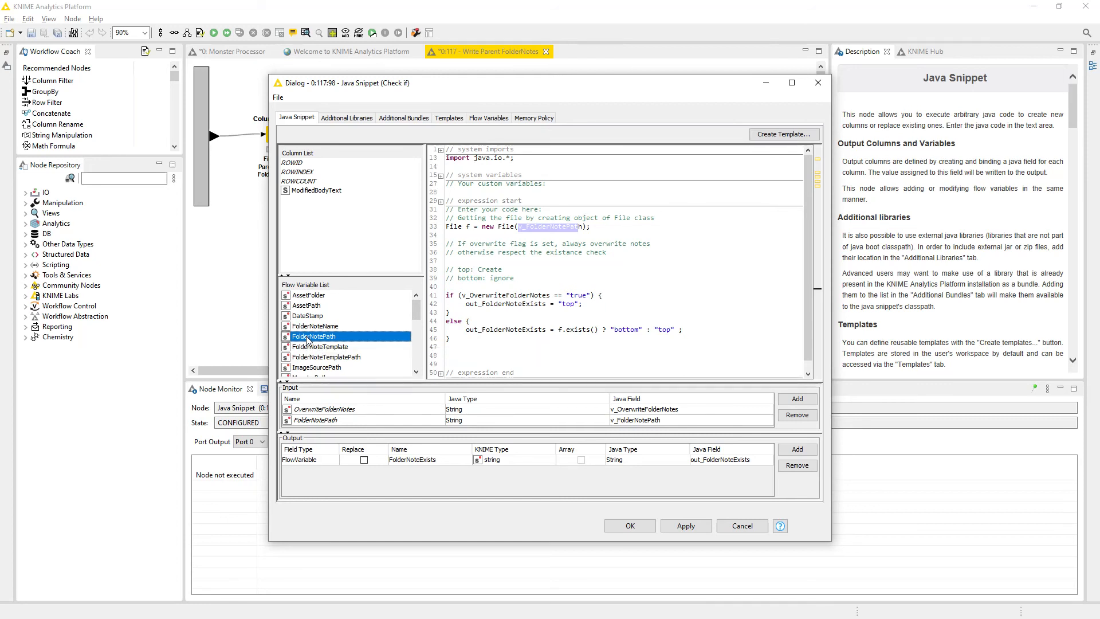
left_click(599, 271)
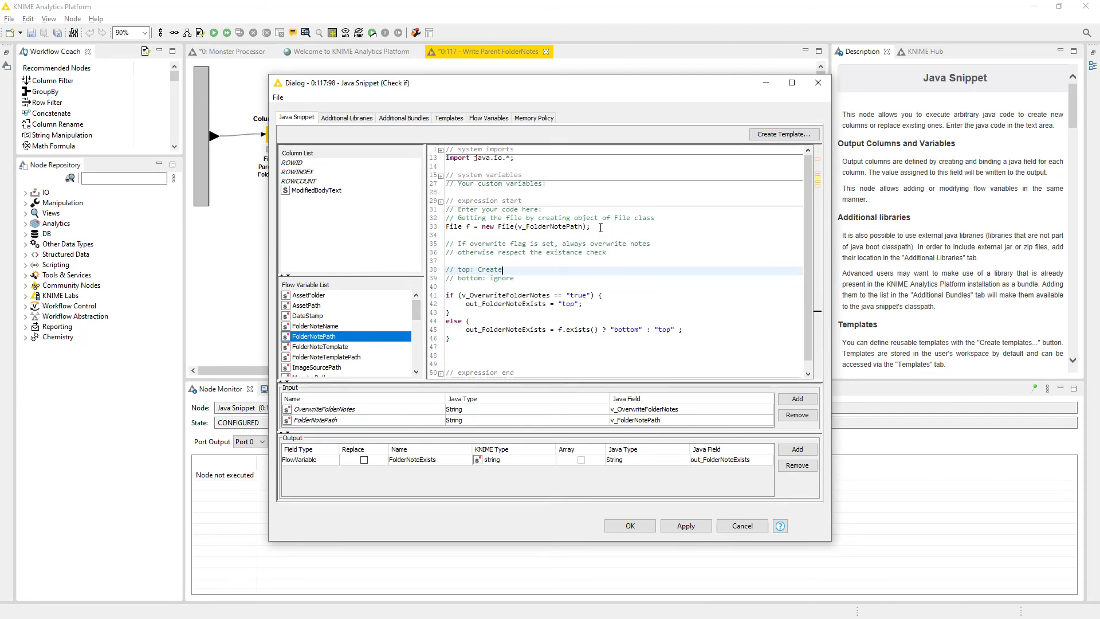
Examine the if branch that tests v_OverwriteFolderNotes against "true" and assigns out_FolderNoteExists.
scroll(584, 276, "down", 1)
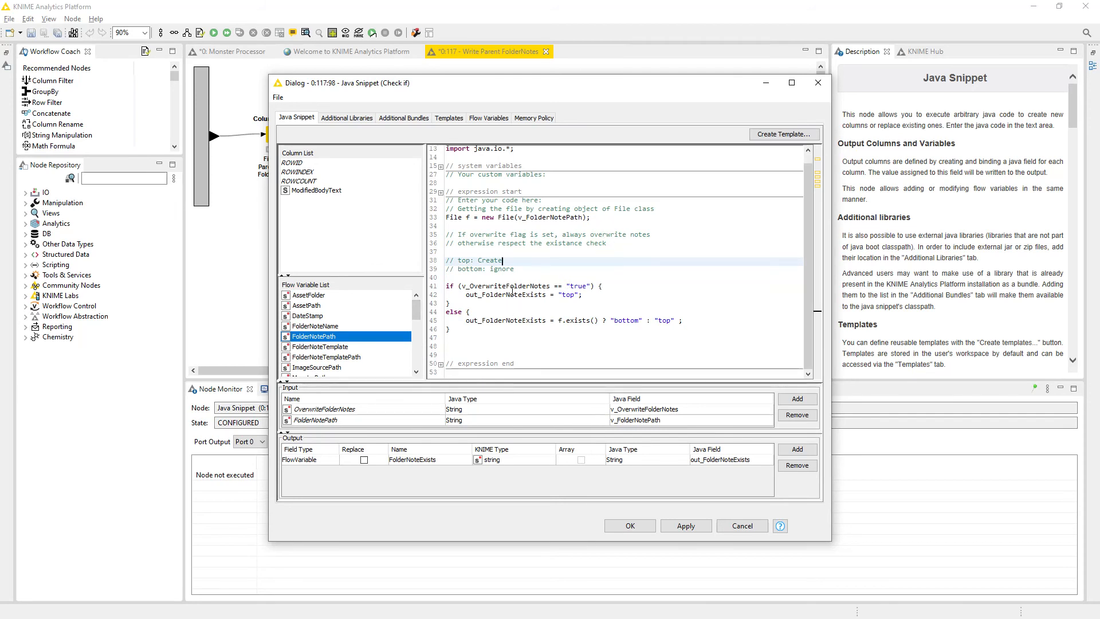
double_click(497, 286)
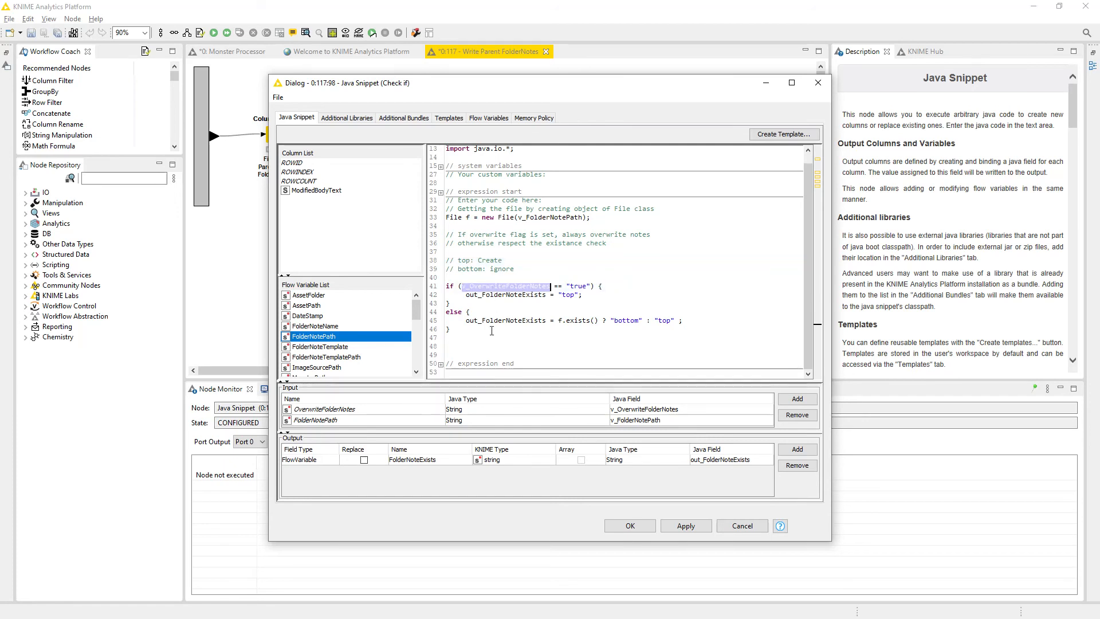
left_click(606, 288)
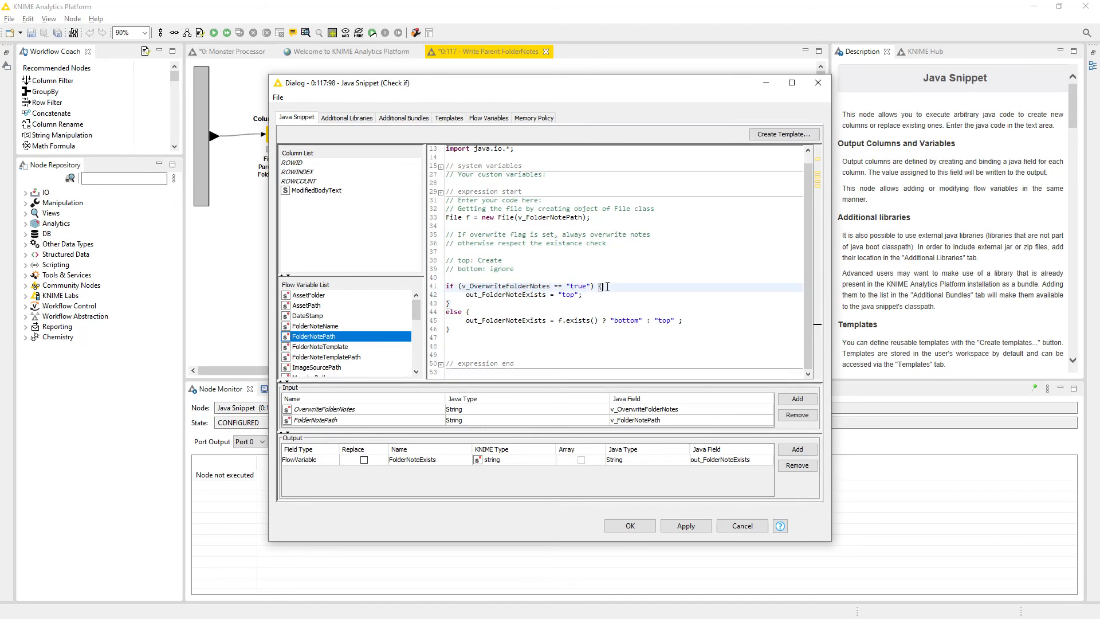
left_click_drag(462, 286, 583, 286)
left_click_drag(466, 294, 582, 295)
left_click(469, 306)
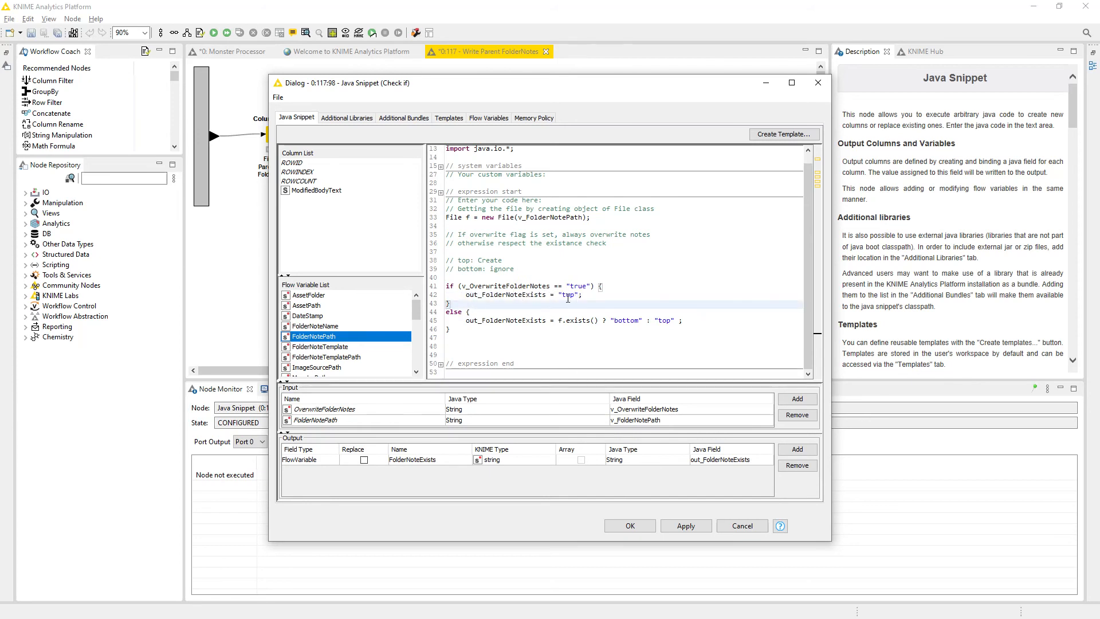
left_click(585, 294)
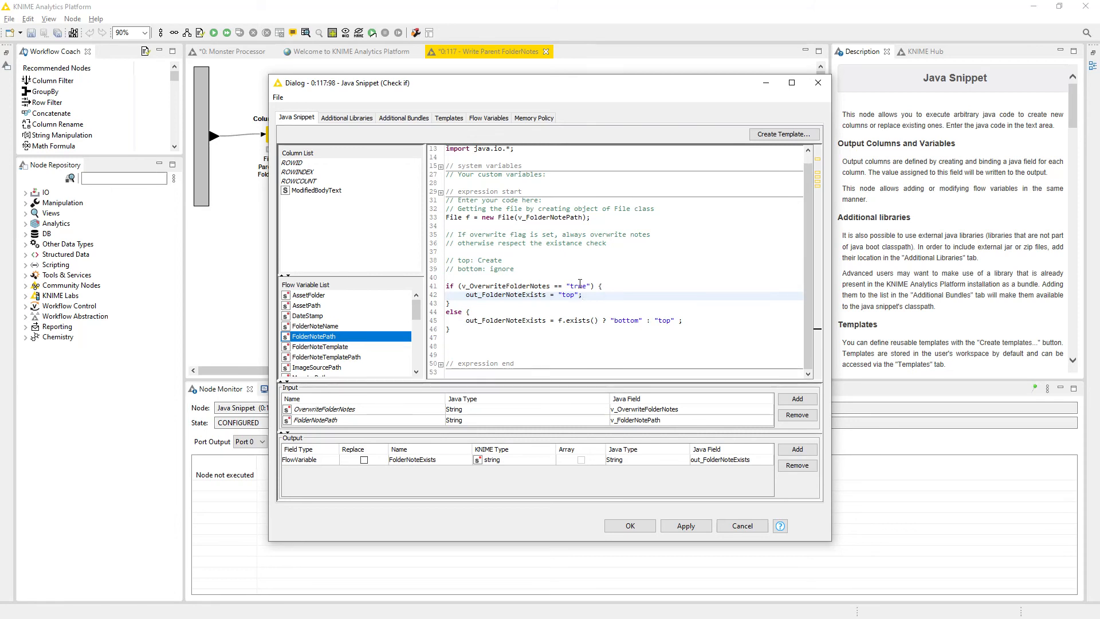
double_click(524, 295)
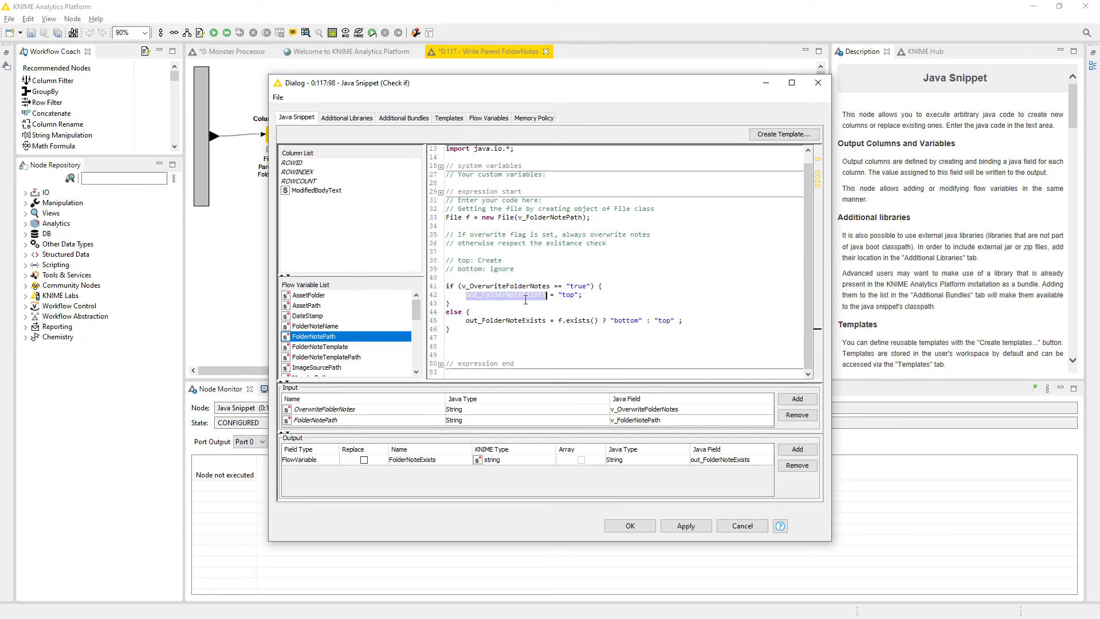
left_click(584, 296)
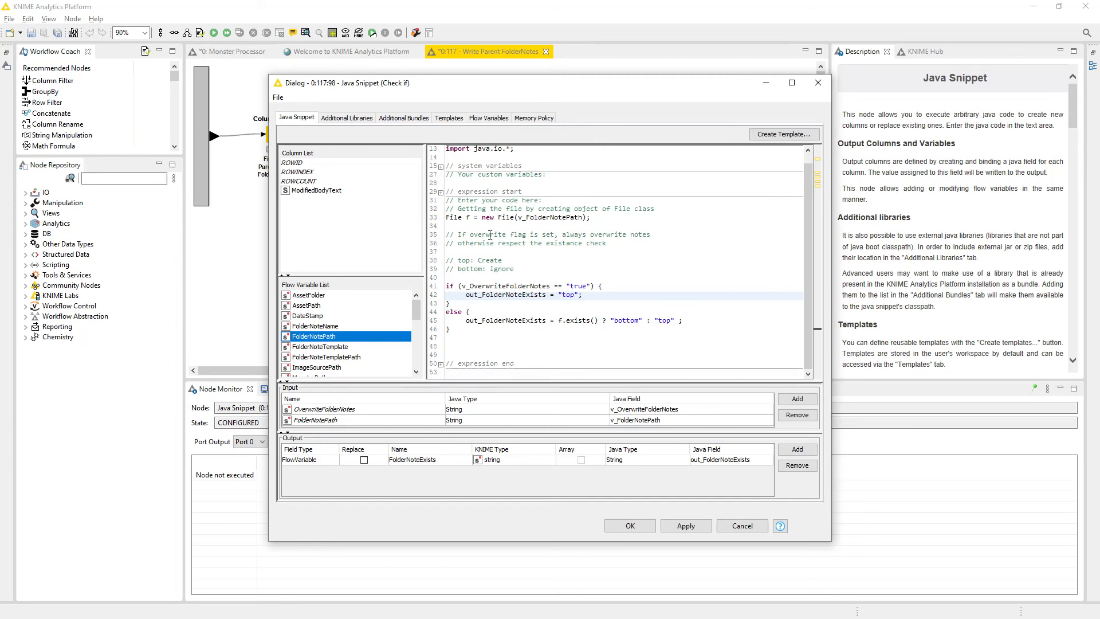
Examine the else branch choosing "bottom" or "top" from f.exists(), and close the Java Snippet configuration without saving.
triple_click(591, 219)
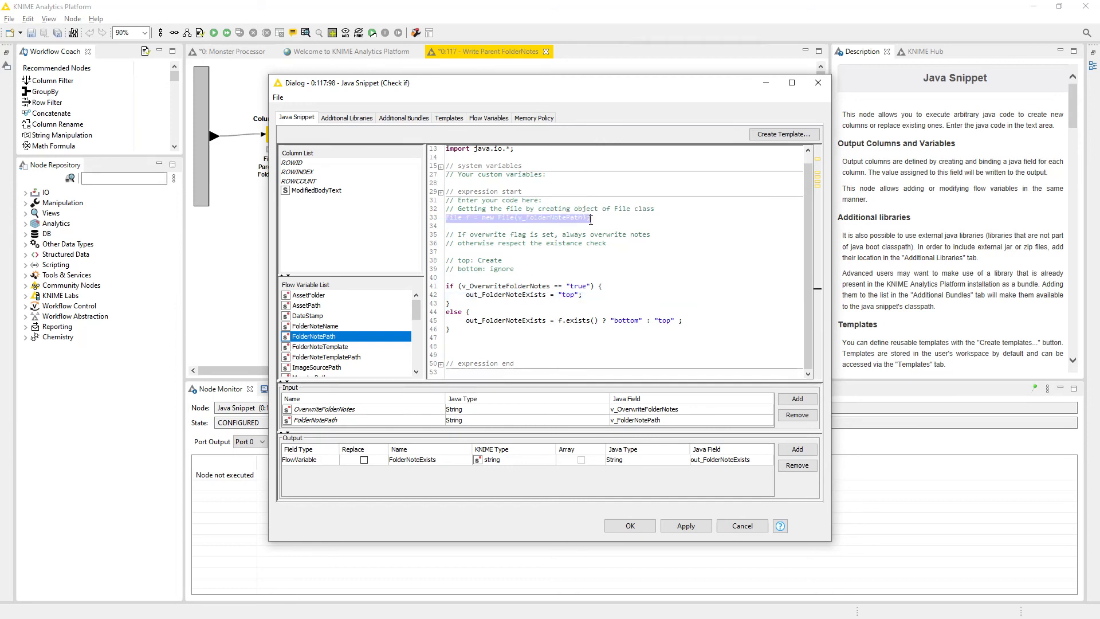
left_click(590, 219)
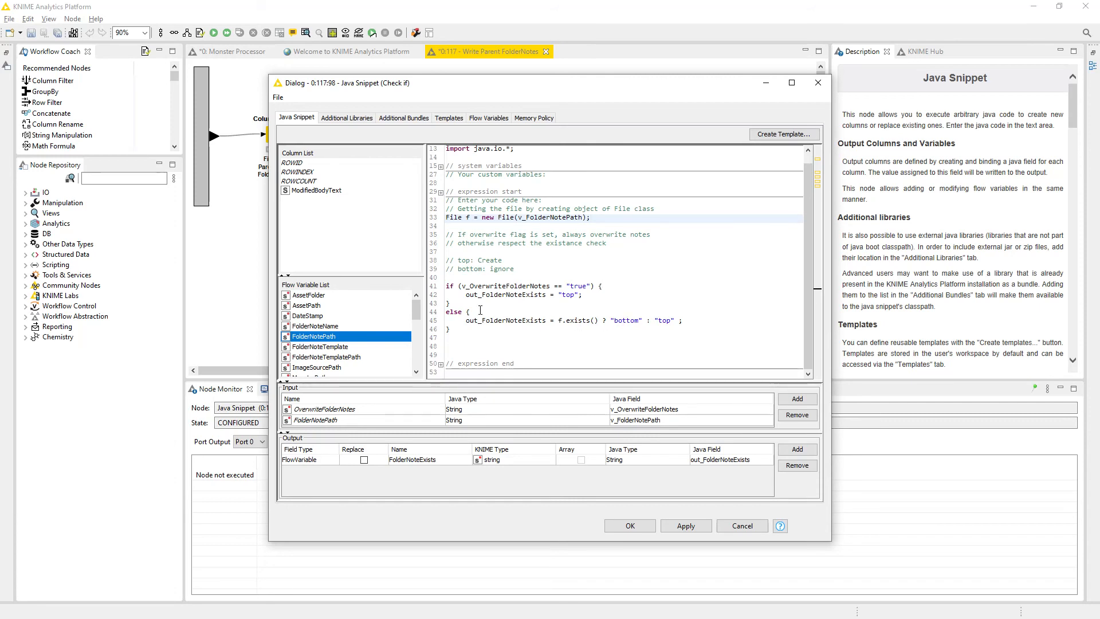
double_click(628, 321)
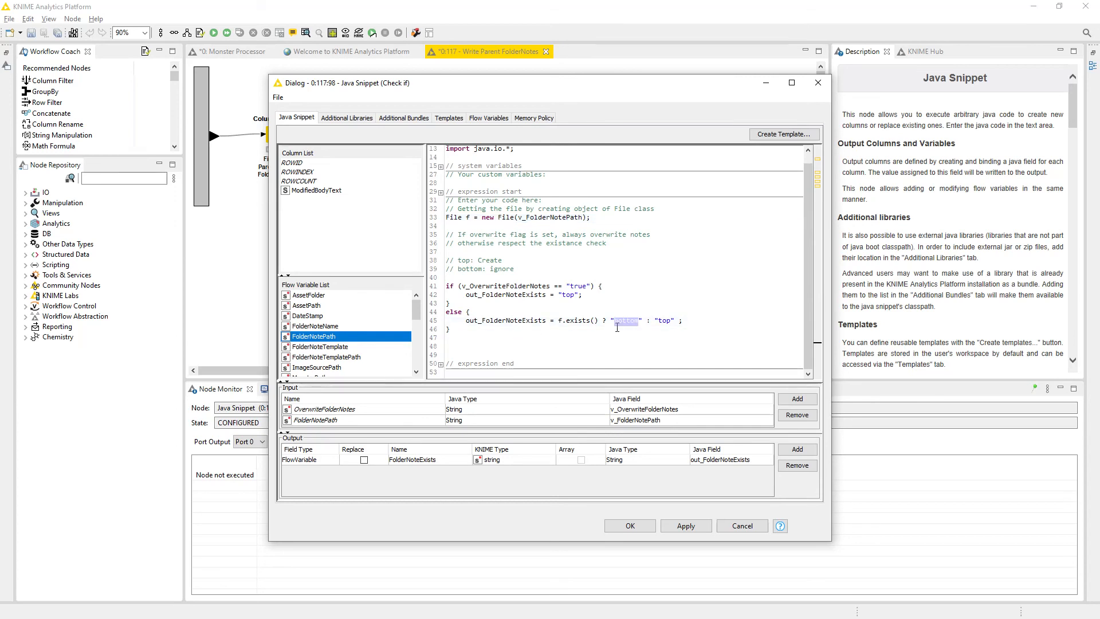
double_click(667, 321)
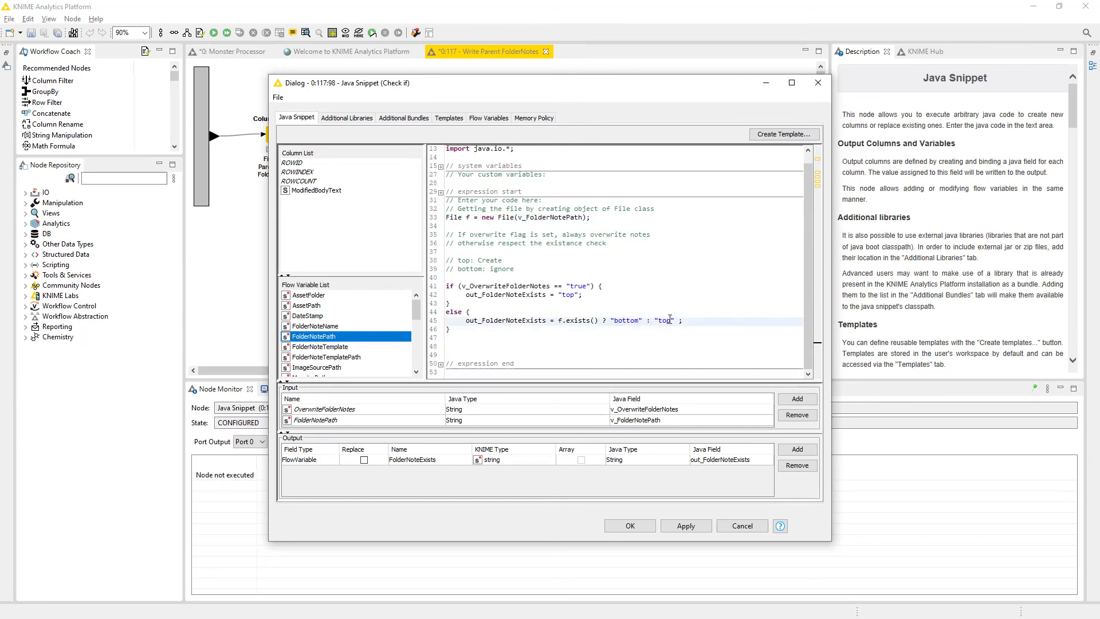
key("End")
left_click(742, 526)
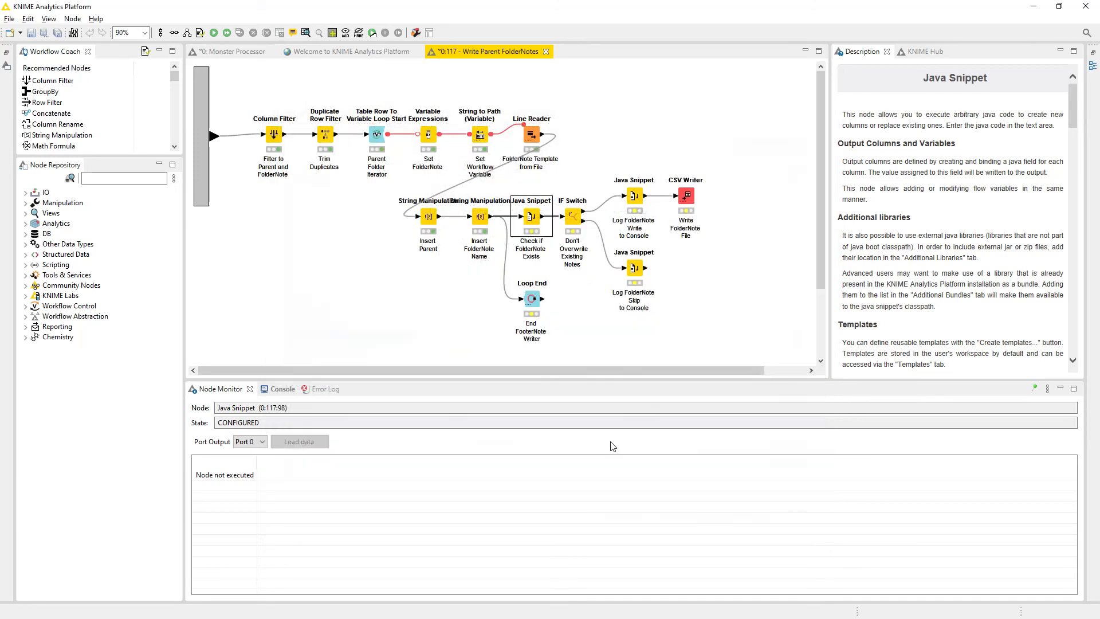
Execute the Check if FolderNote Exists node, check the FolderNoteExists flow variable in its appended table, and close the table.
right_click(529, 223)
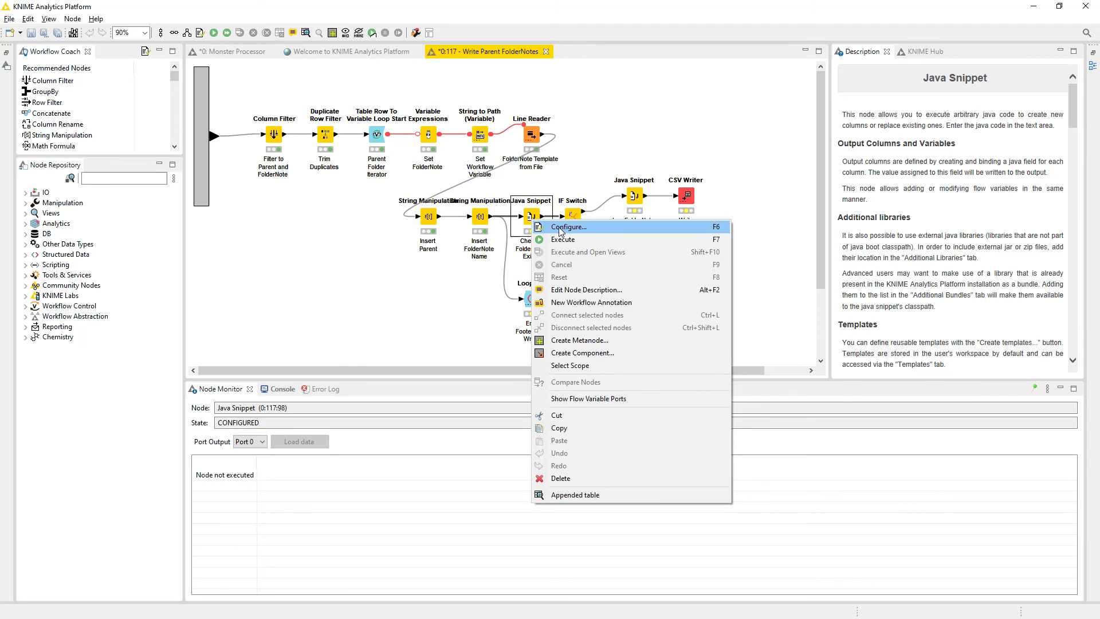
left_click(564, 236)
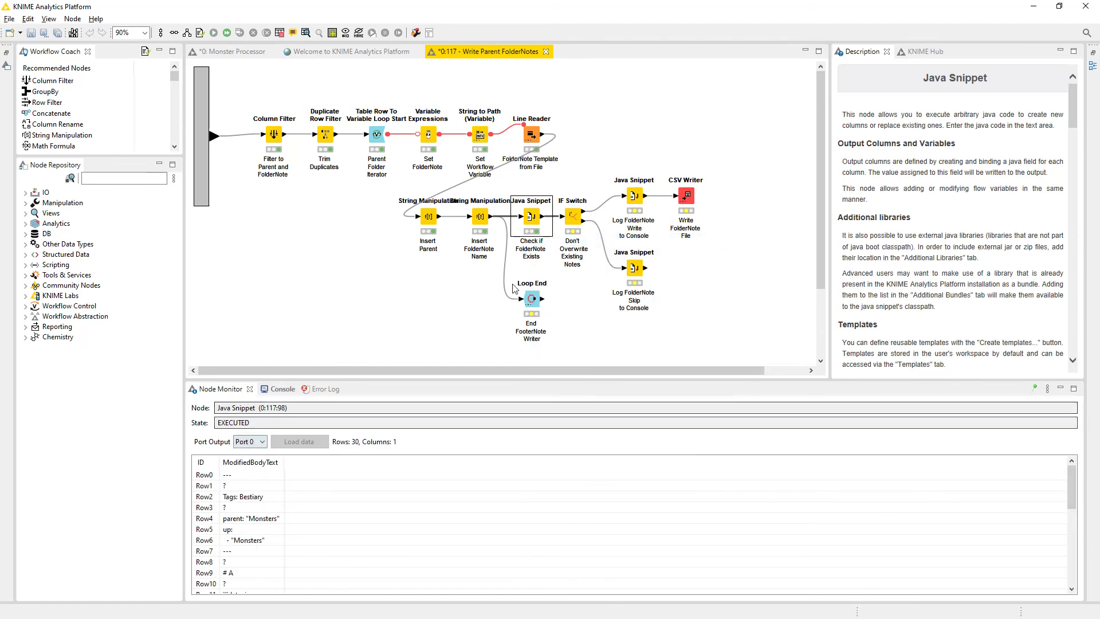
right_click(531, 228)
left_click(553, 496)
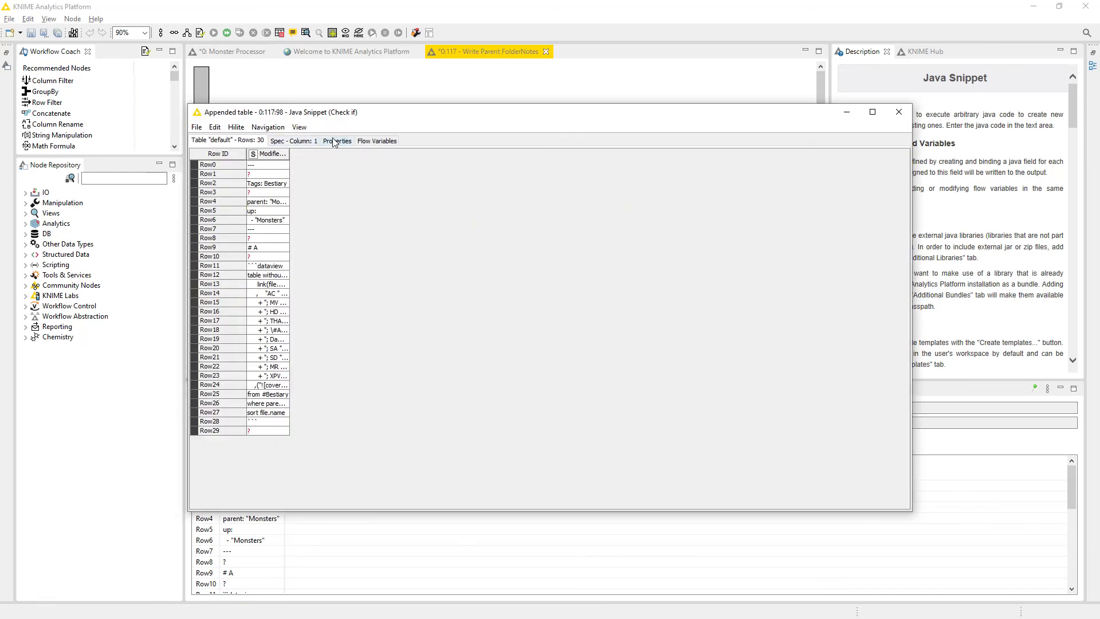
left_click(381, 142)
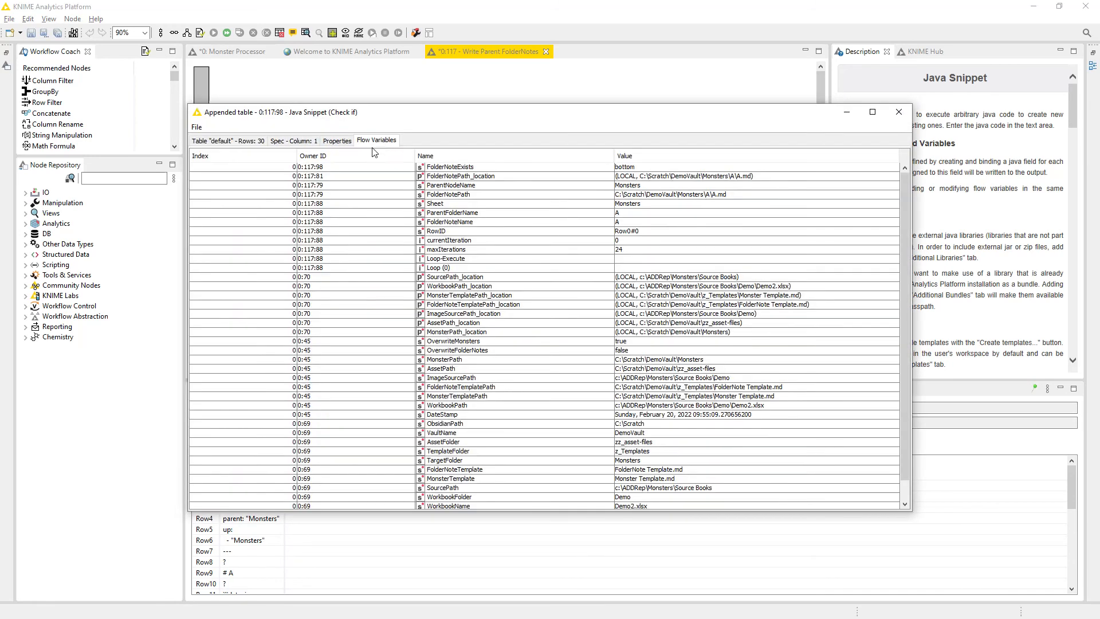
left_click(519, 168)
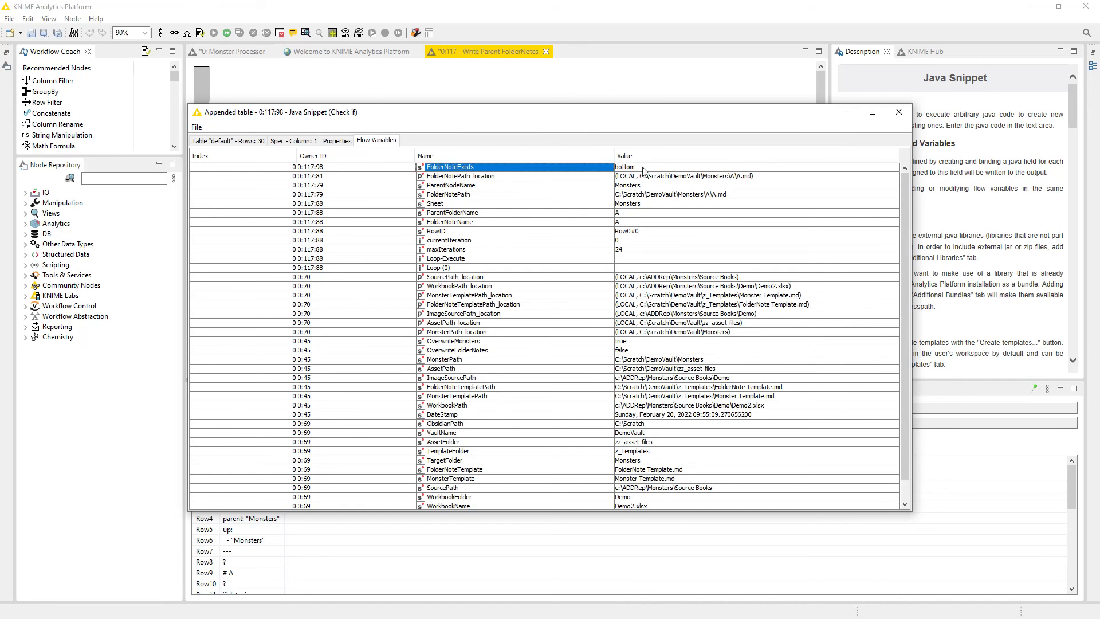
left_click(899, 113)
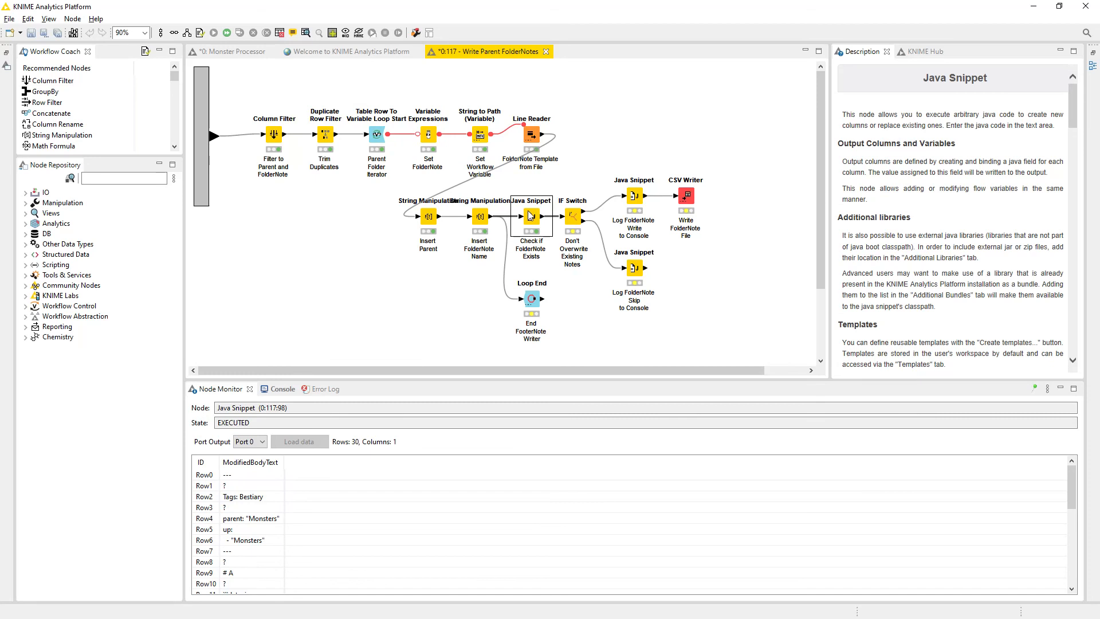
Inspect the IF Switch's active port options and the FolderNoteExists variable driving PortChoice, close the configuration unchanged, and execute the node.
right_click(575, 219)
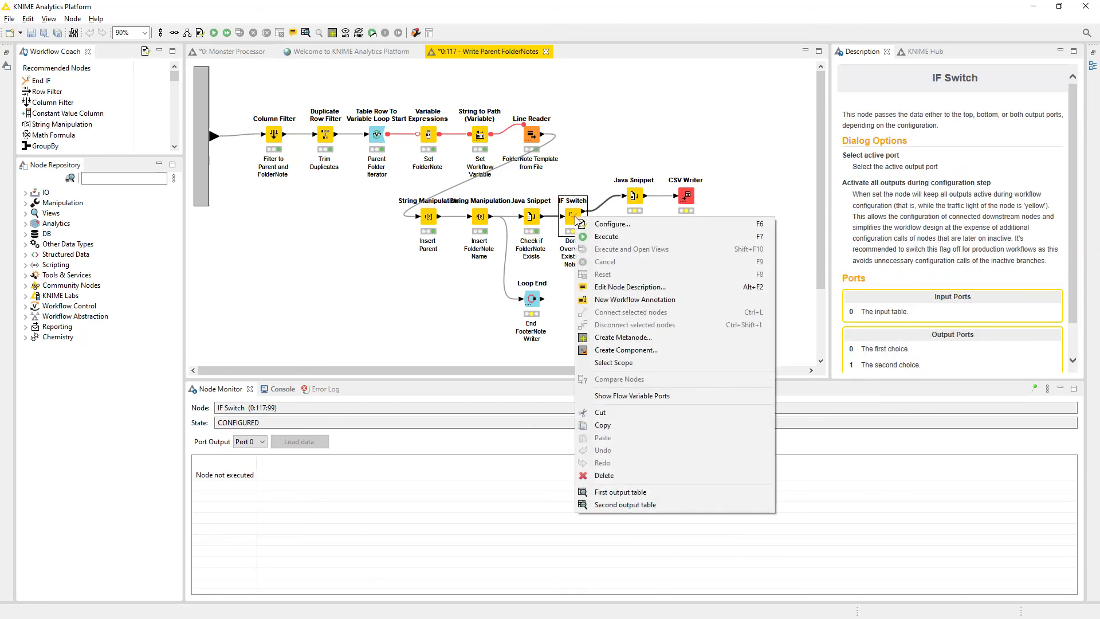
left_click(619, 224)
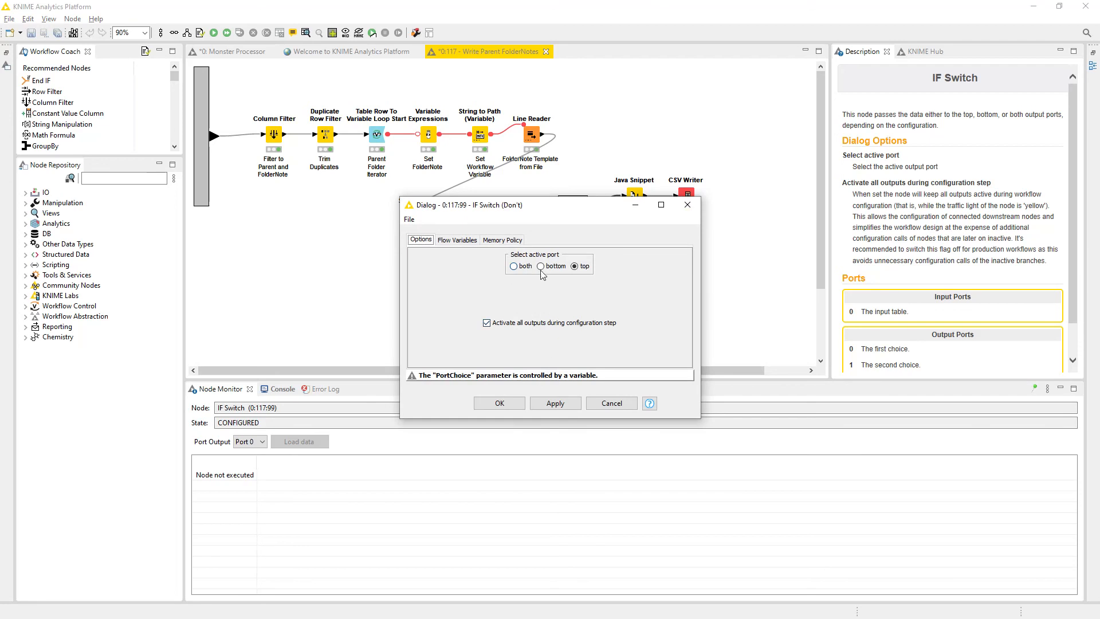
left_click(456, 241)
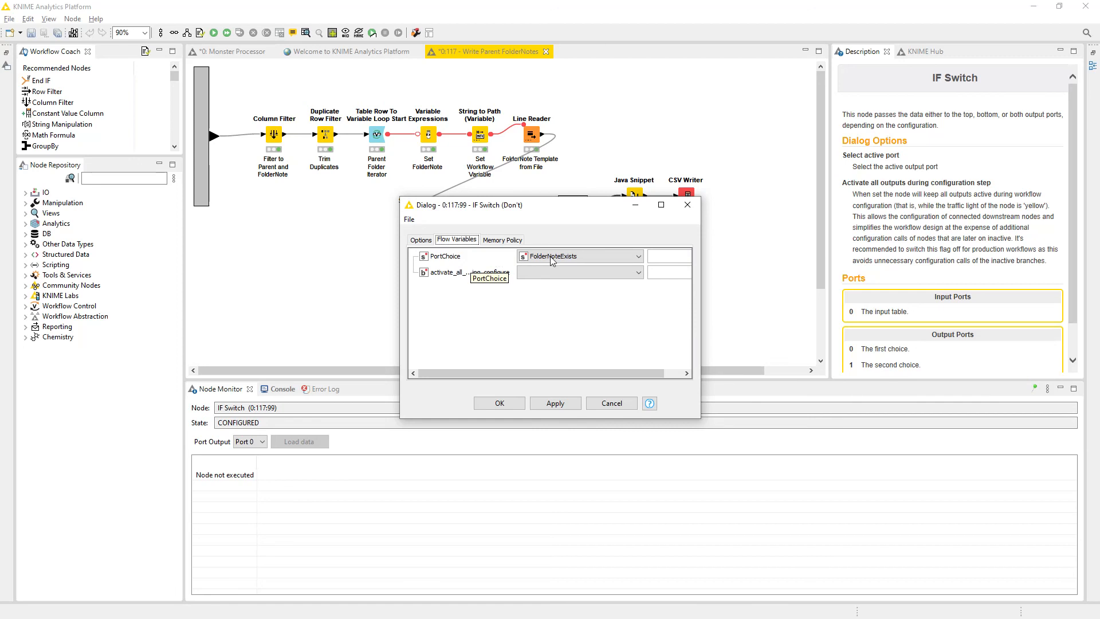
left_click(421, 241)
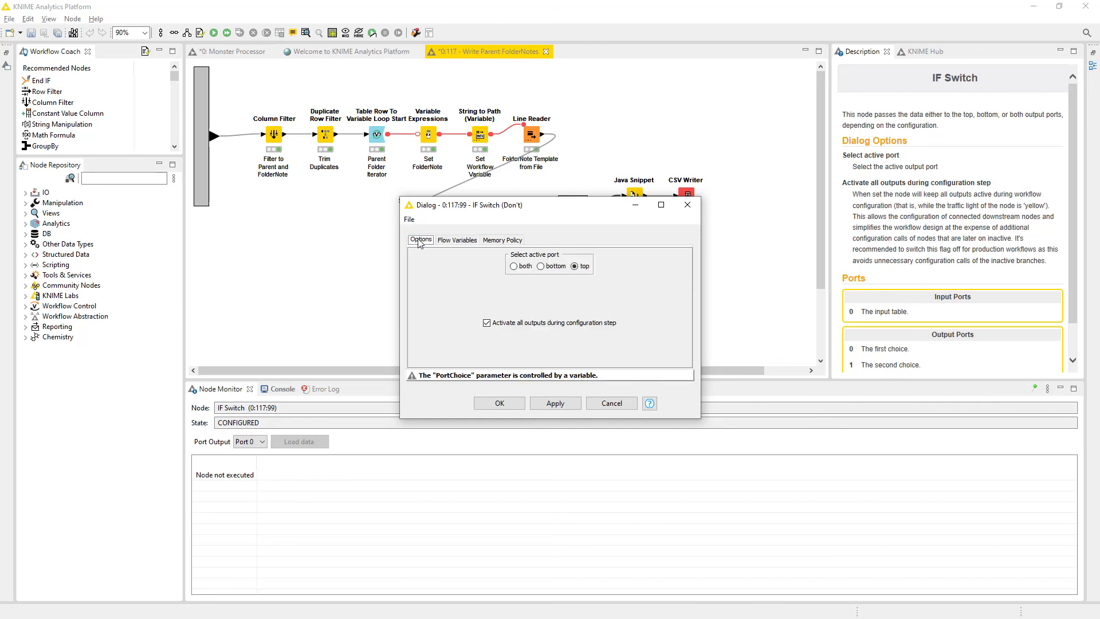
left_click(605, 406)
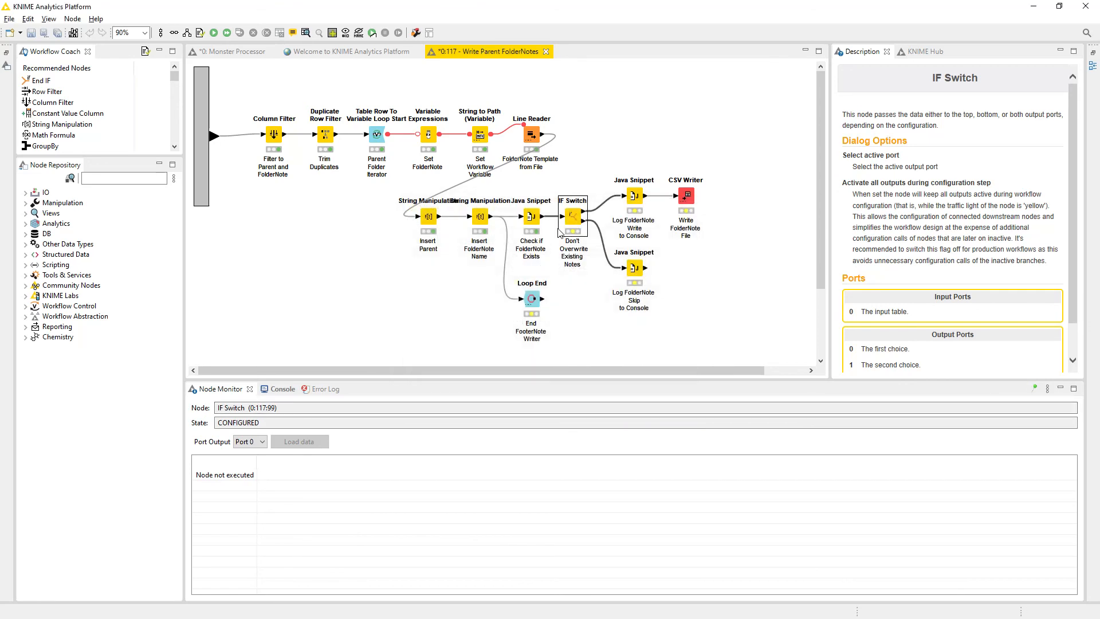
right_click(576, 222)
left_click(596, 235)
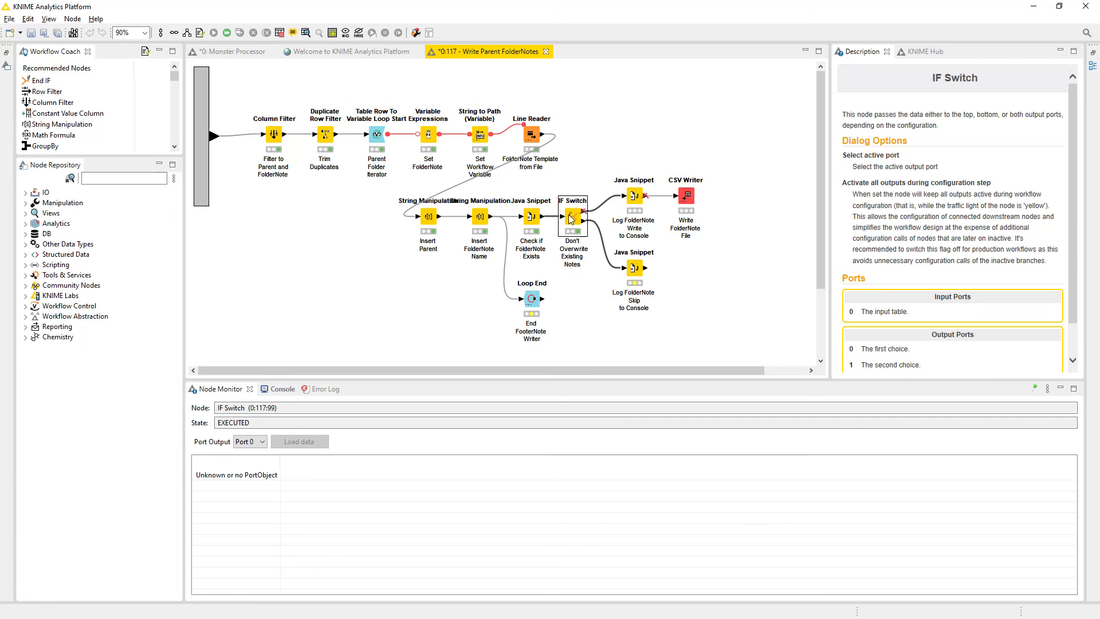
Show the KNIME Console, execute the Log FolderNote Skip to Console node, and check the message it logs.
left_click(637, 276)
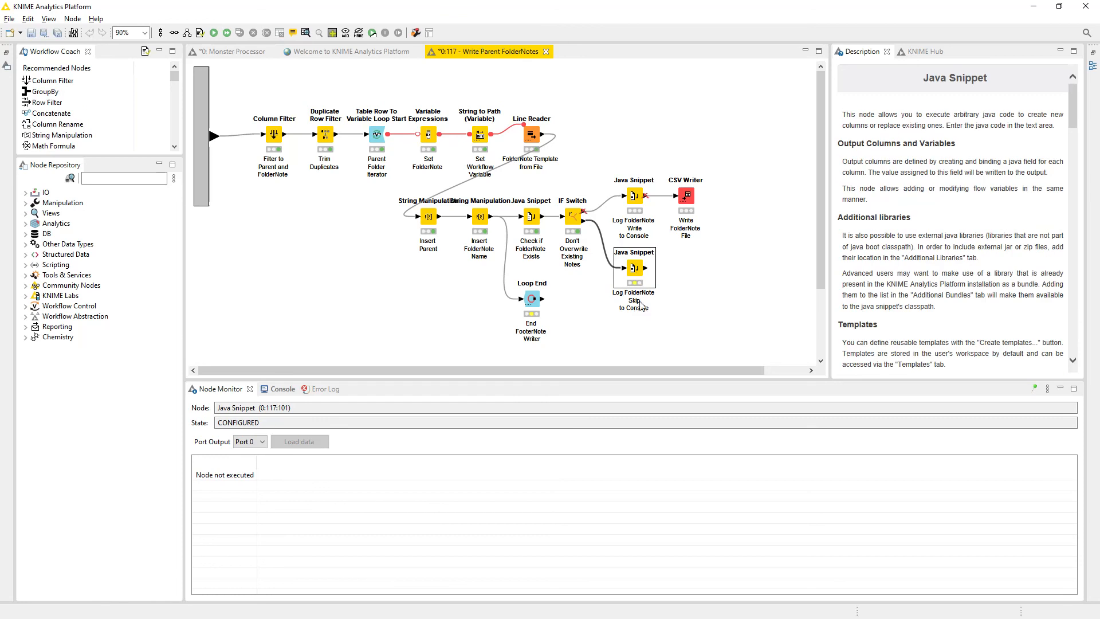
left_click(274, 389)
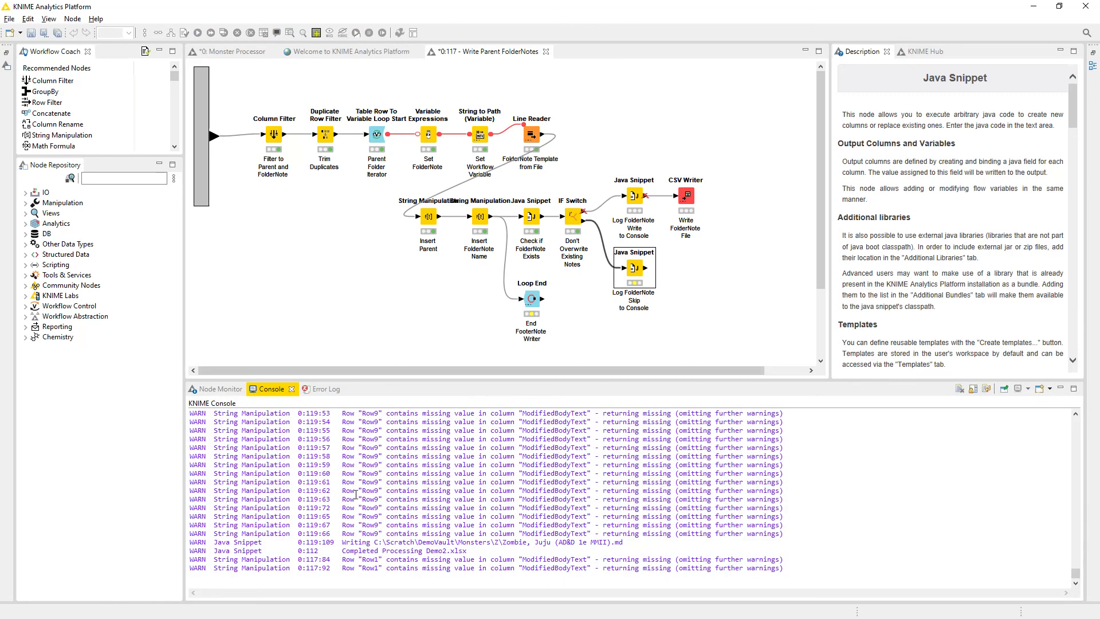
right_click(635, 273)
left_click(663, 293)
left_click_drag(342, 569, 564, 573)
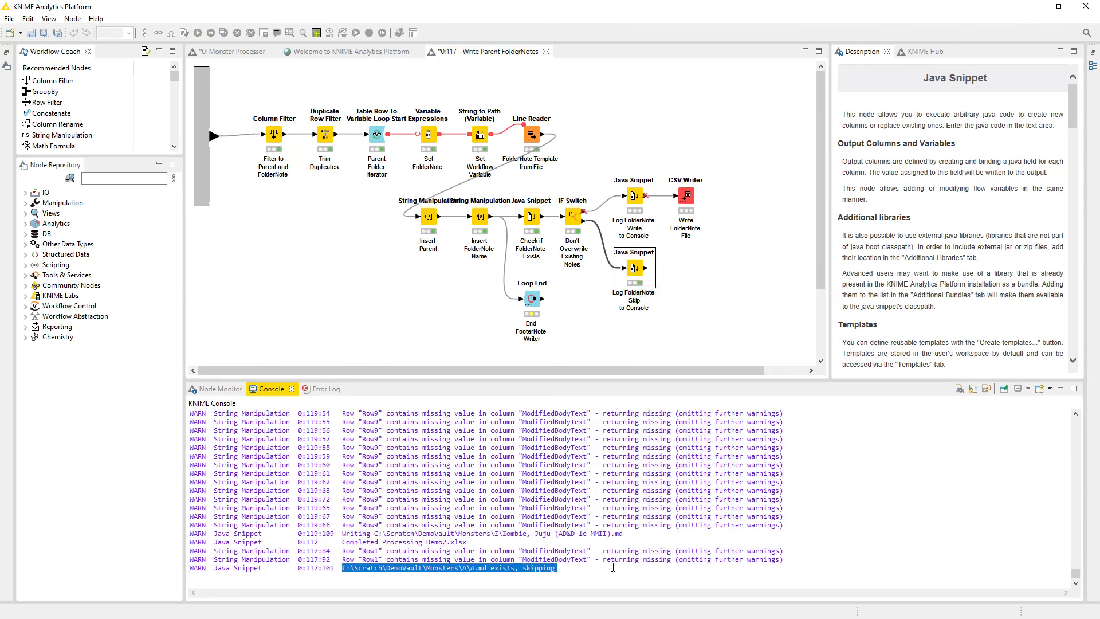
left_click(564, 569)
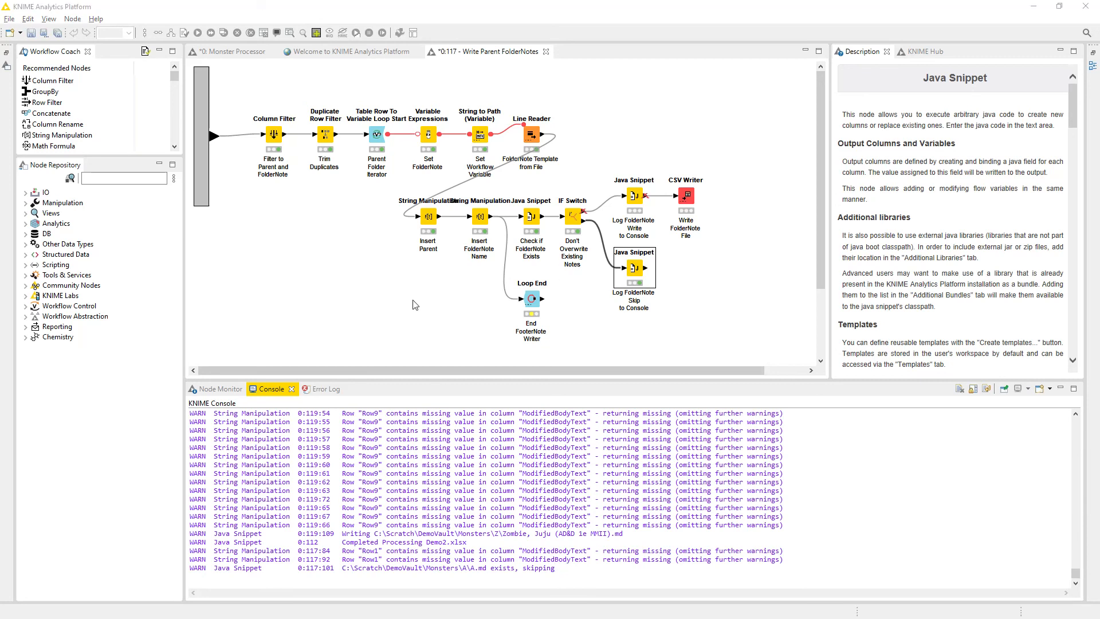
Switch to the Demo Vault command prompt and change the directory to C:\Scratch\DemoVault\Monsters\A.
key("alt+Tab")
key("alt+Tab")
key("alt+Tab")
key("alt+Tab")
key("alt+Tab")
key("alt+Tab")
key("alt+Tab")
key("alt+Tab")
key("alt+Tab")
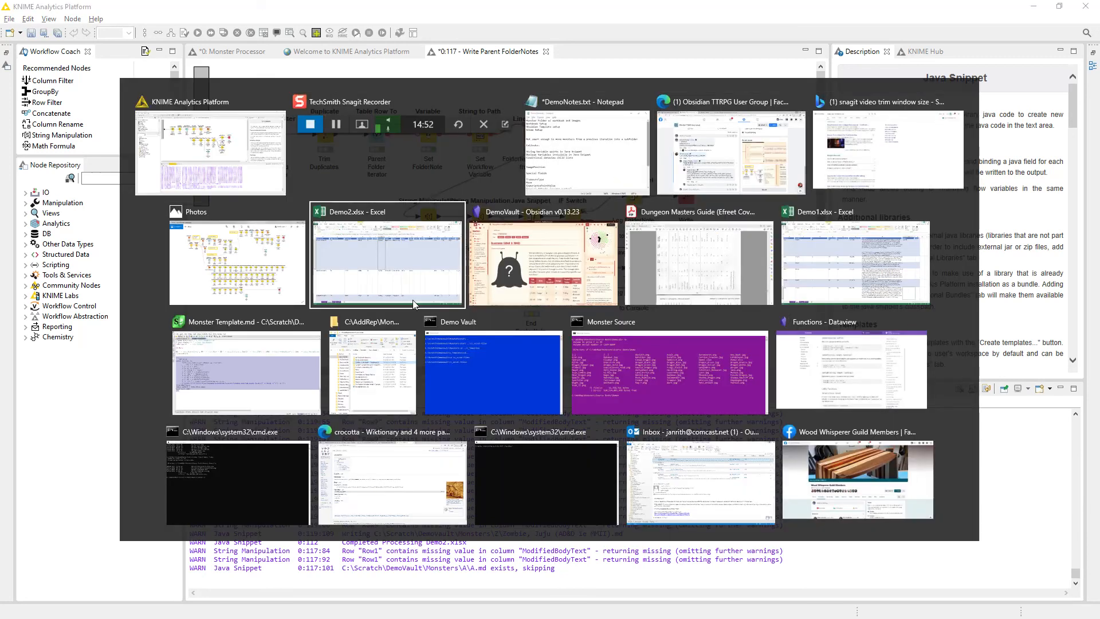
key("alt+Tab")
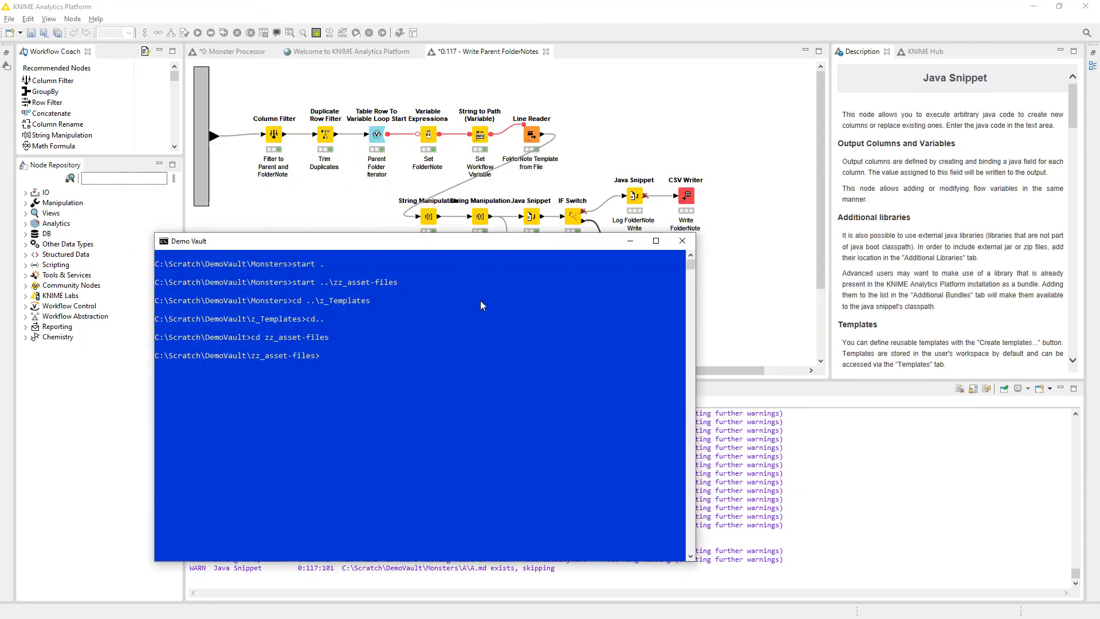
type("cd..")
key("Return")
key("Return")
type("cd")
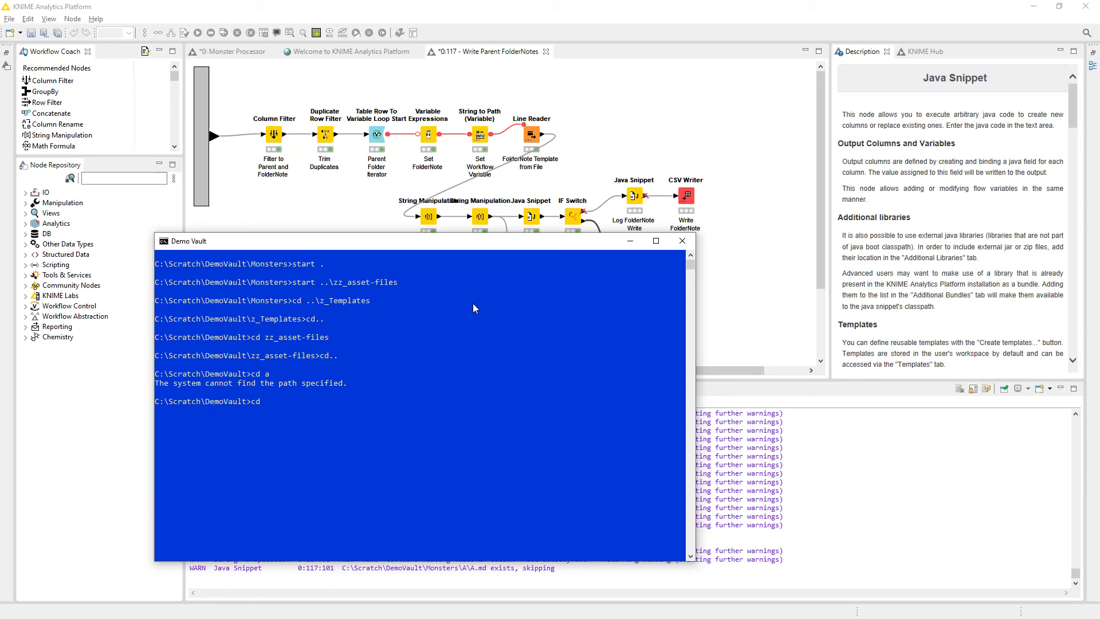
type(" mo")
key("Tab")
type("A")
key("Return")
Clear the command prompt and list the contents of the Monsters\A folder.
type("cls")
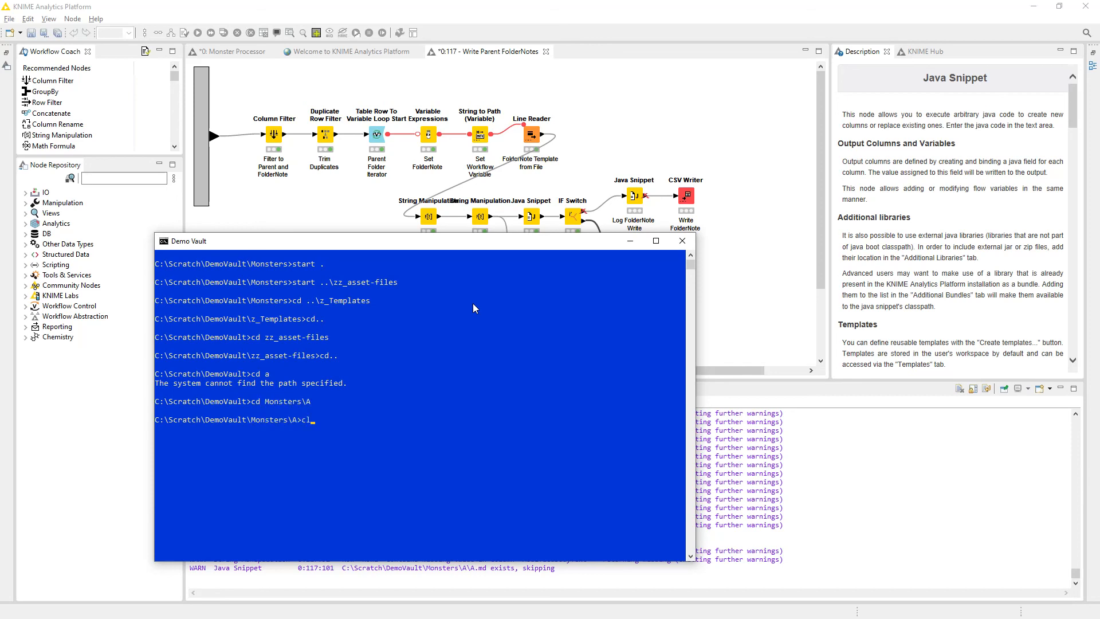
key("Return")
type("dir")
key("Return")
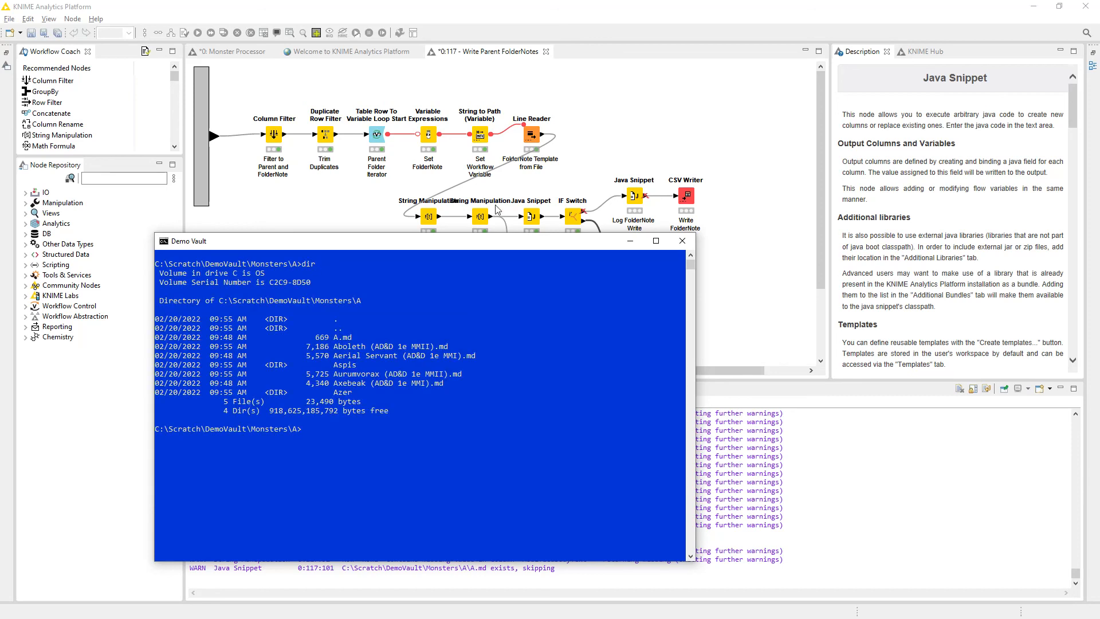
Delete the A.md folder note from the Monsters\A folder.
left_click_drag(333, 337, 356, 338)
key("ctrl+c")
type("del a.")
key("Tab")
key("Return")
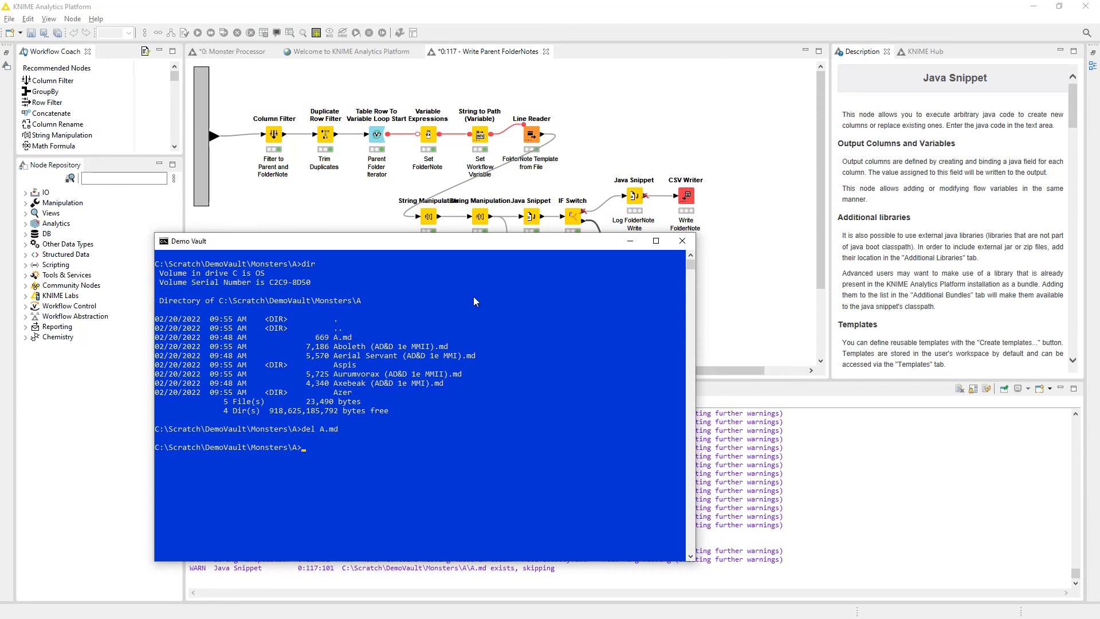
Return to KNIME, then reset and re-execute the Check if FolderNote Exists node.
left_click(713, 165)
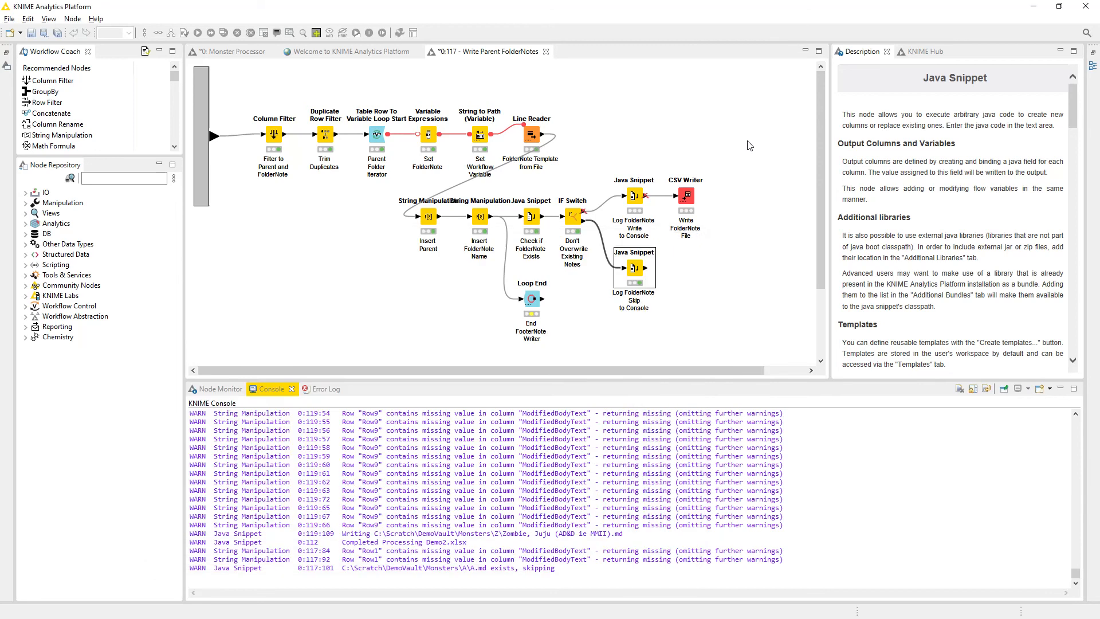
right_click(536, 220)
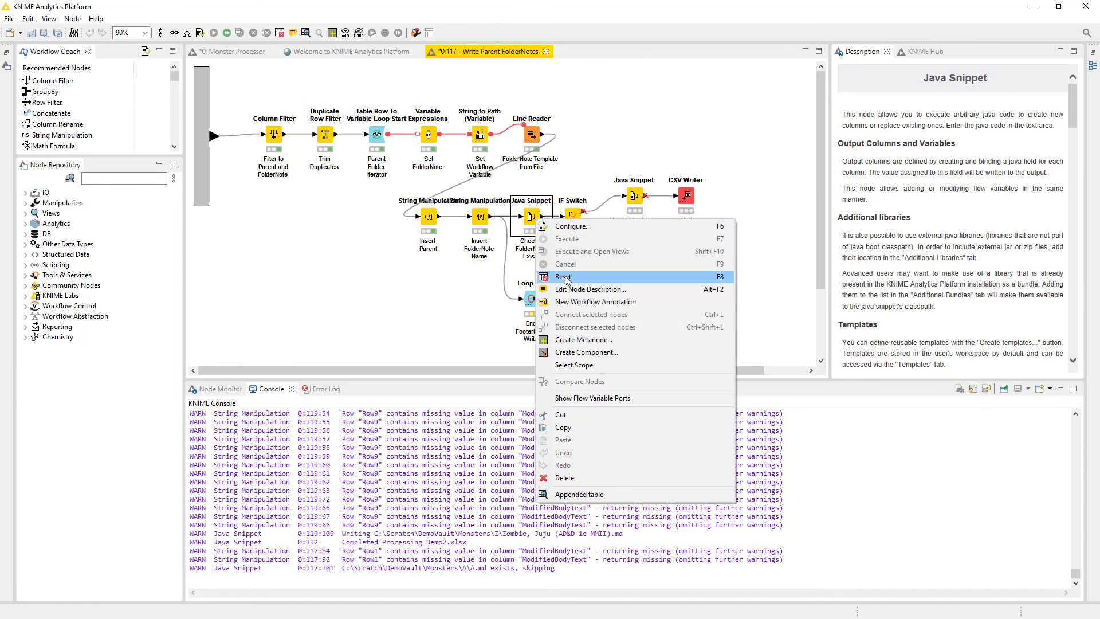
left_click(573, 277)
left_click(611, 327)
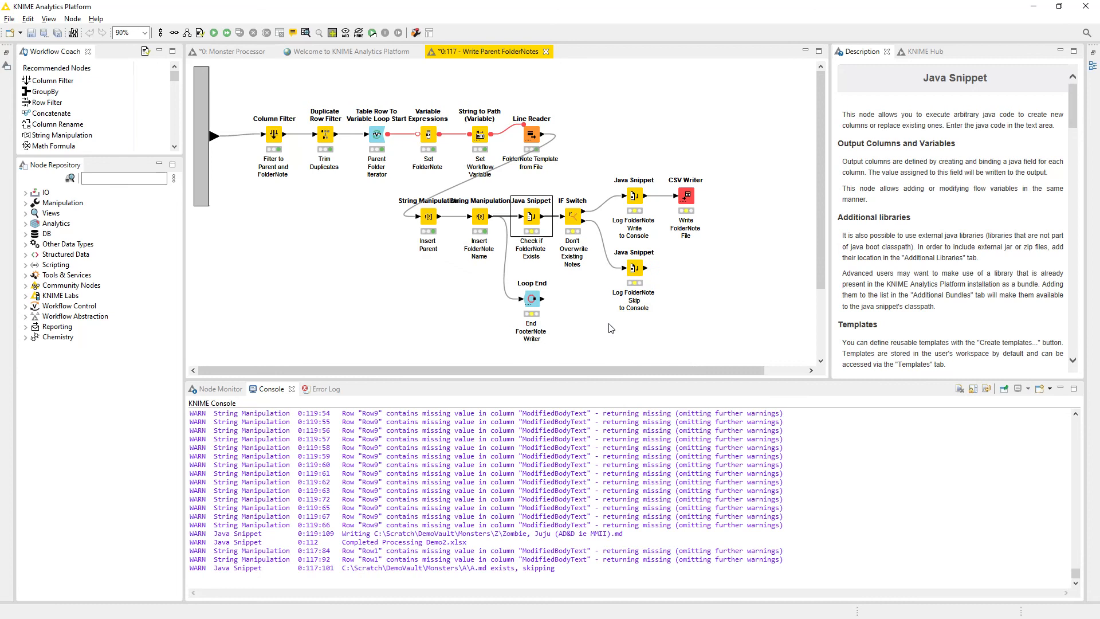
right_click(532, 221)
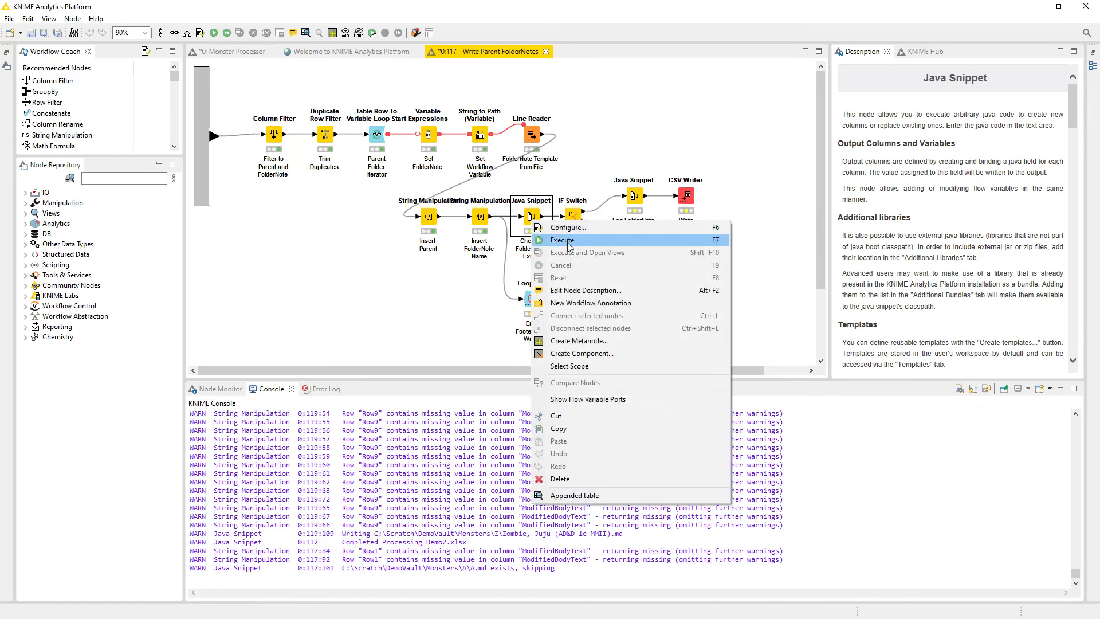
left_click(567, 241)
Check the FolderNoteExists flow variable in the Check if FolderNote Exists node's appended table, and close the table.
left_click(480, 220)
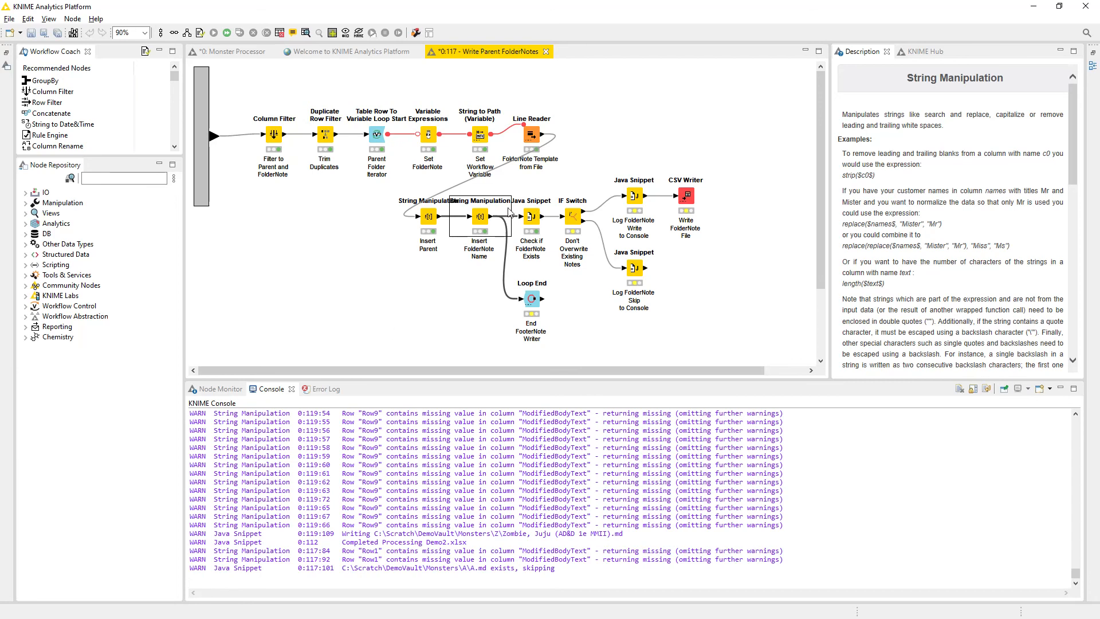
left_click(531, 217)
right_click(530, 216)
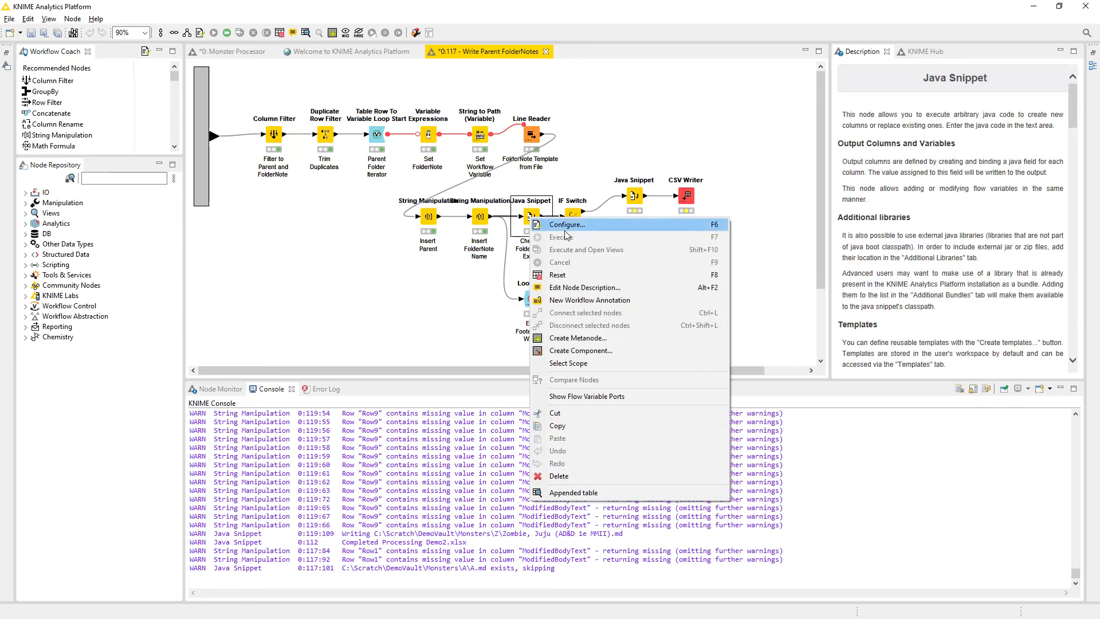
left_click(546, 494)
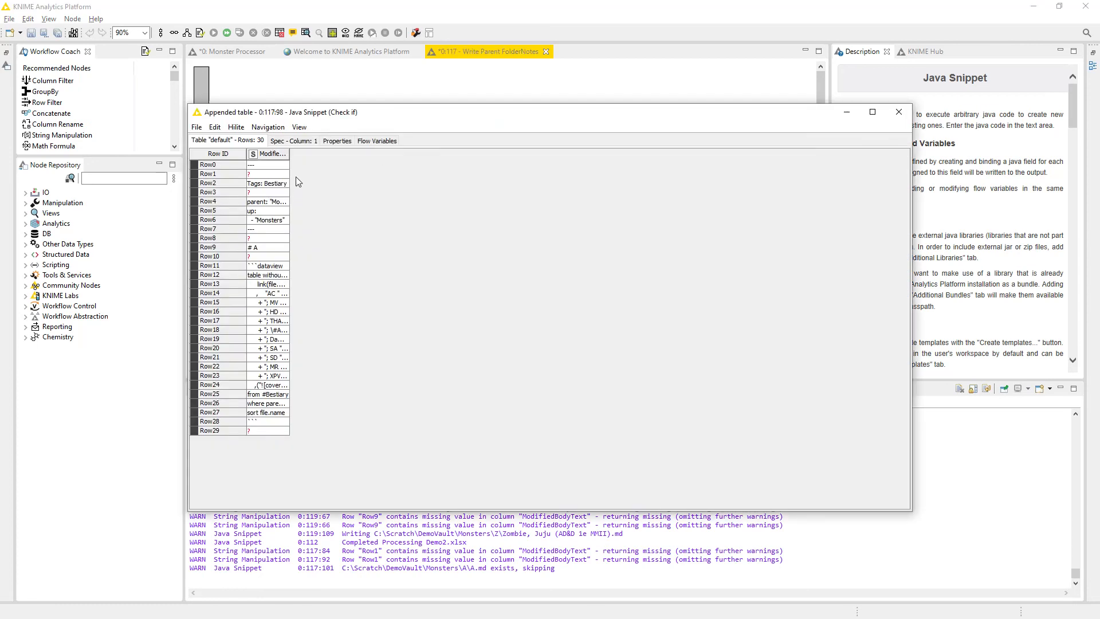
left_click(376, 142)
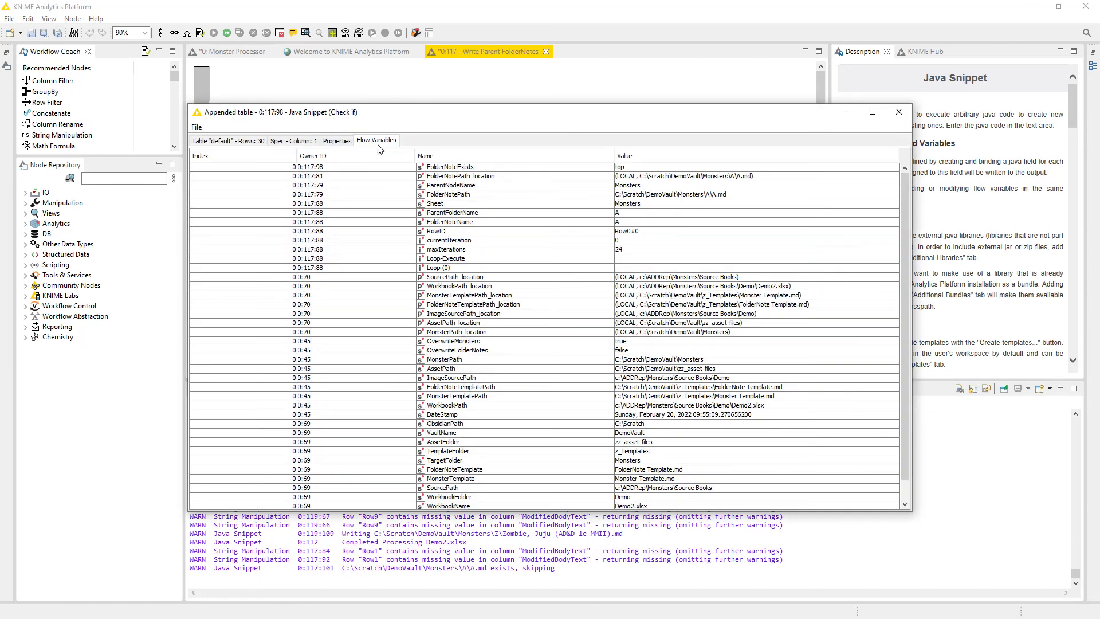
left_click(624, 167)
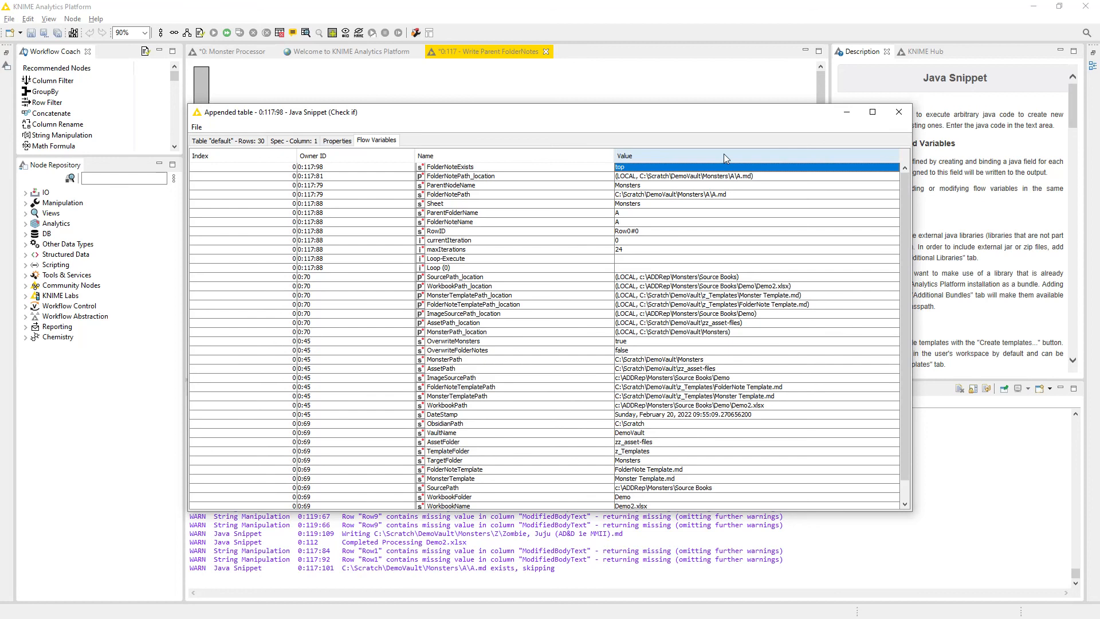
left_click(899, 110)
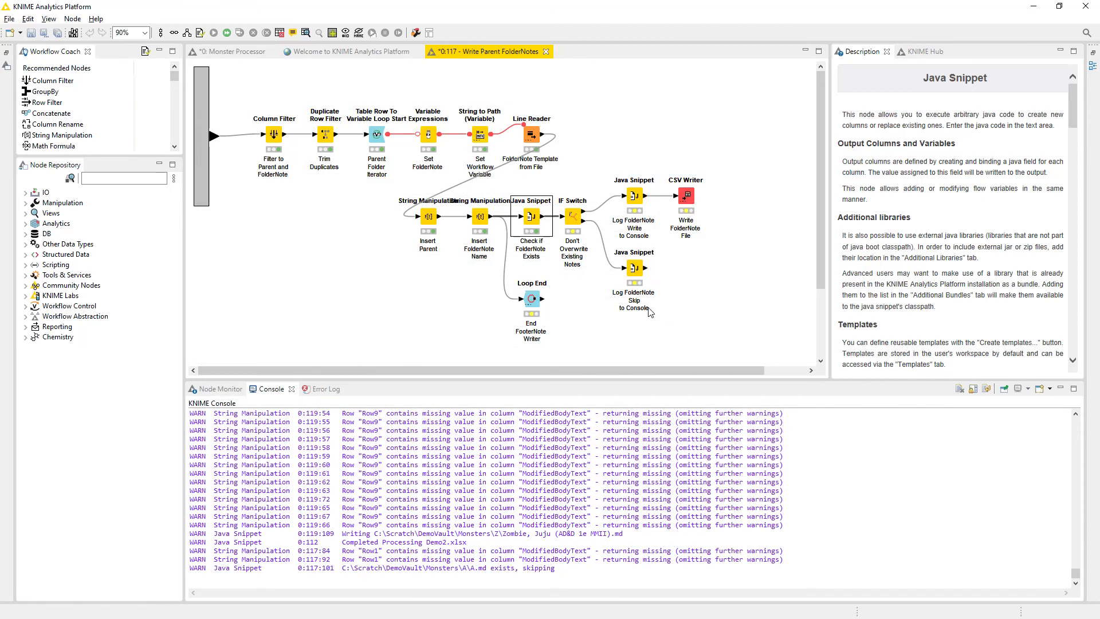
Execute the IF Switch, examine the logging code of the Log FolderNote Write to Console node, and close its configuration unchanged.
right_click(575, 224)
left_click(612, 245)
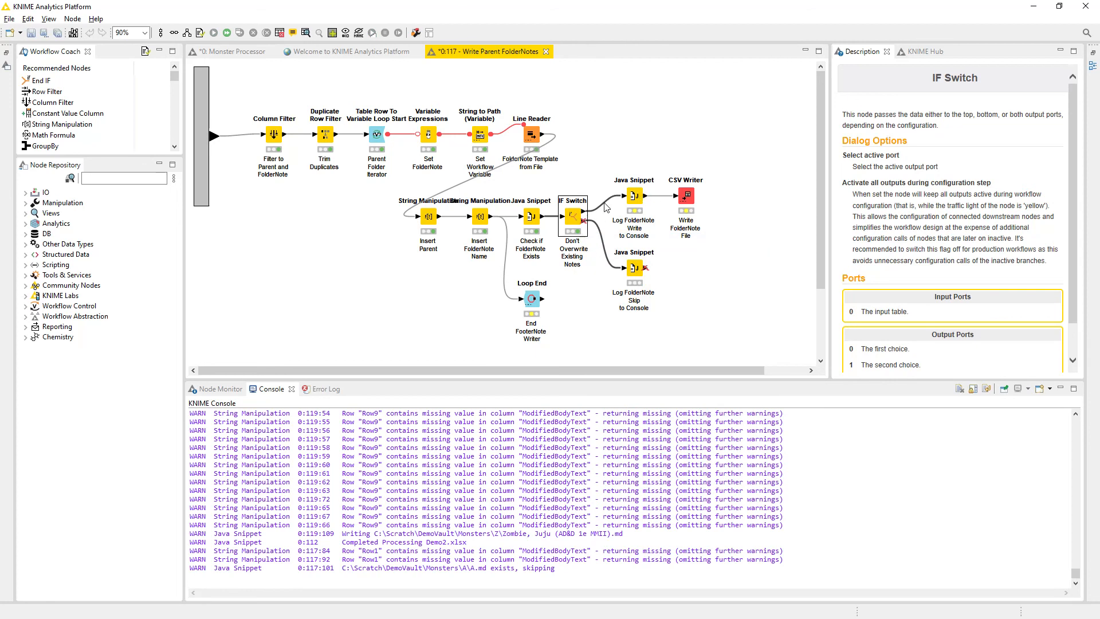
left_click(634, 198)
double_click(635, 198)
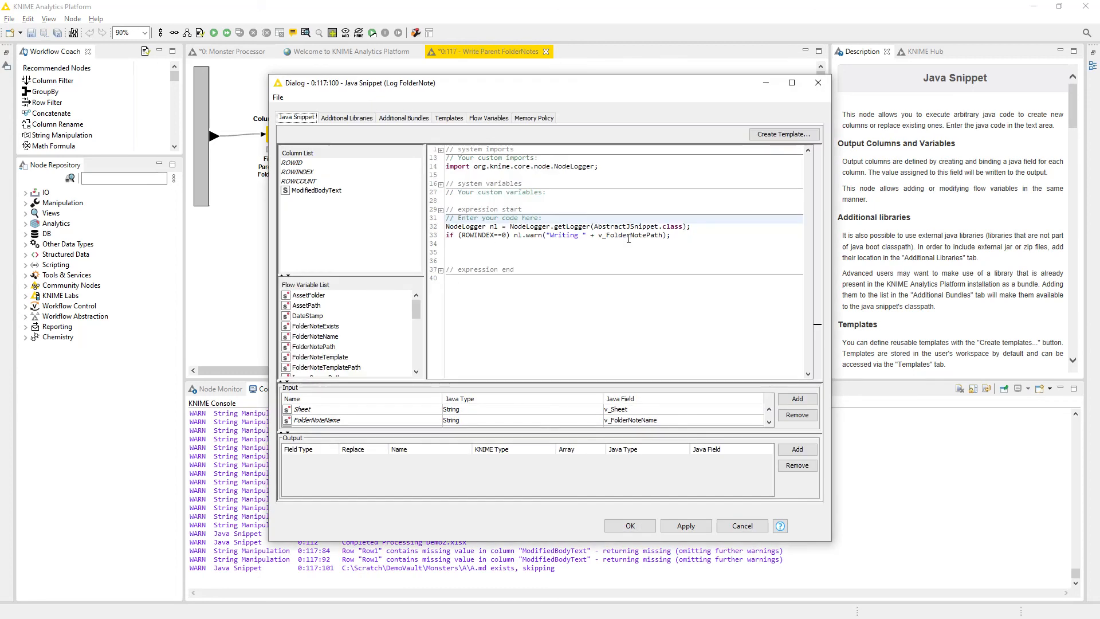
left_click_drag(445, 226, 509, 240)
left_click(510, 240)
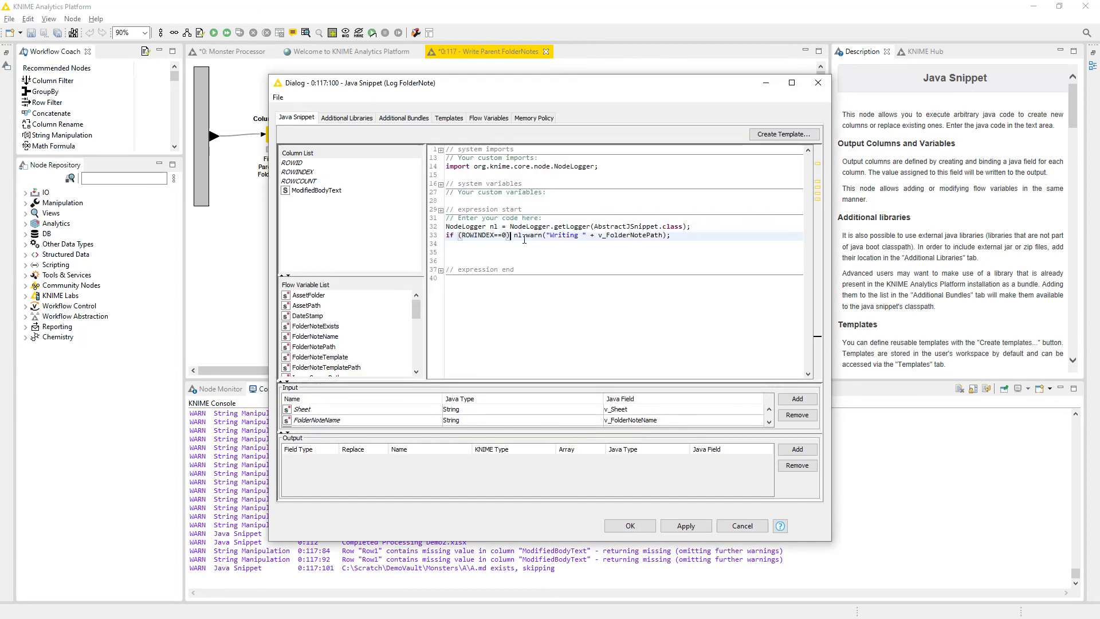
left_click(742, 526)
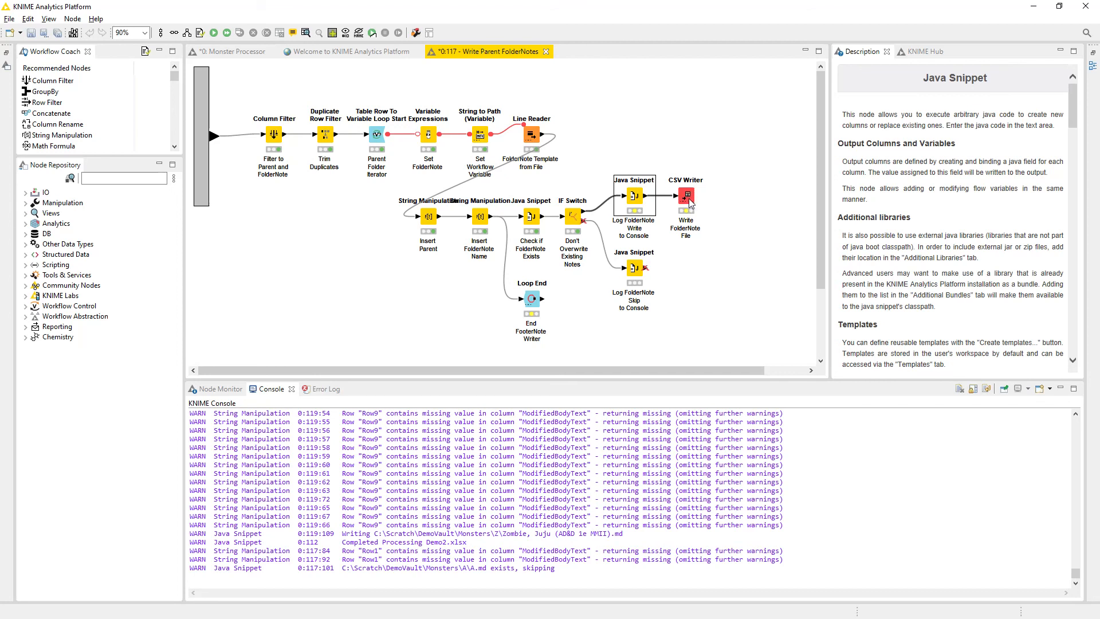
Execute the Log FolderNote Write to Console node and check the message it logs in the console.
right_click(633, 203)
left_click(644, 219)
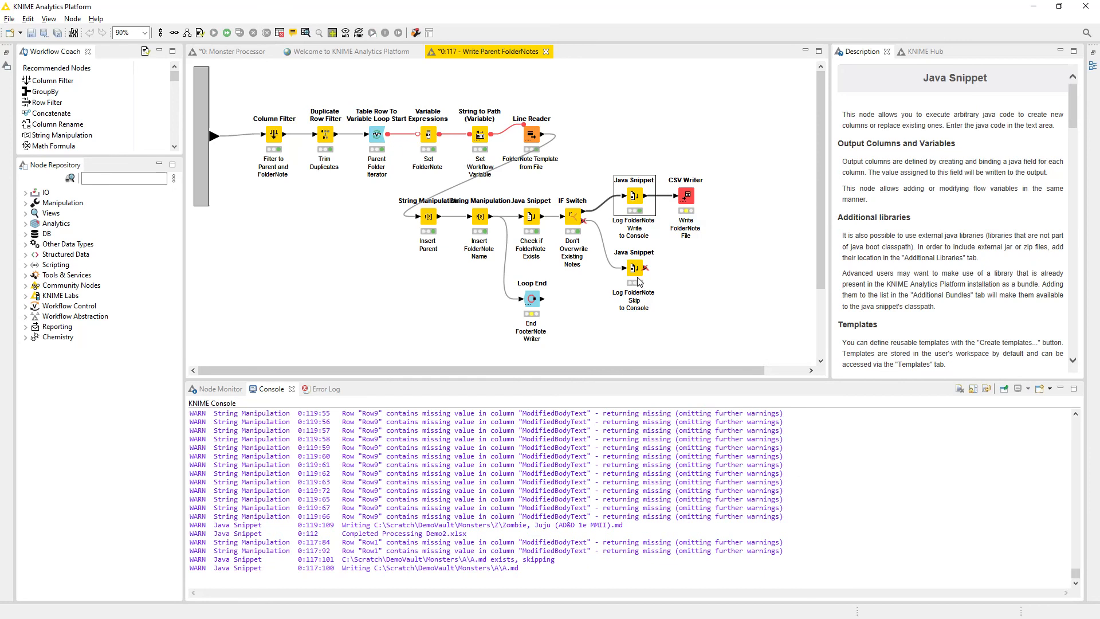
left_click_drag(354, 571, 511, 575)
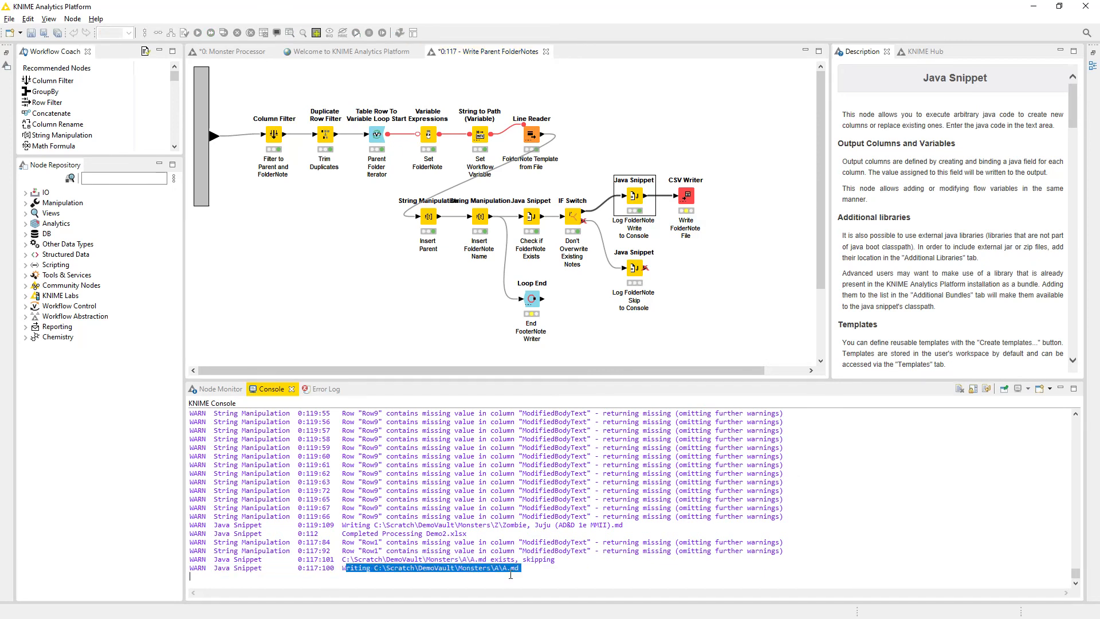
left_click(520, 575)
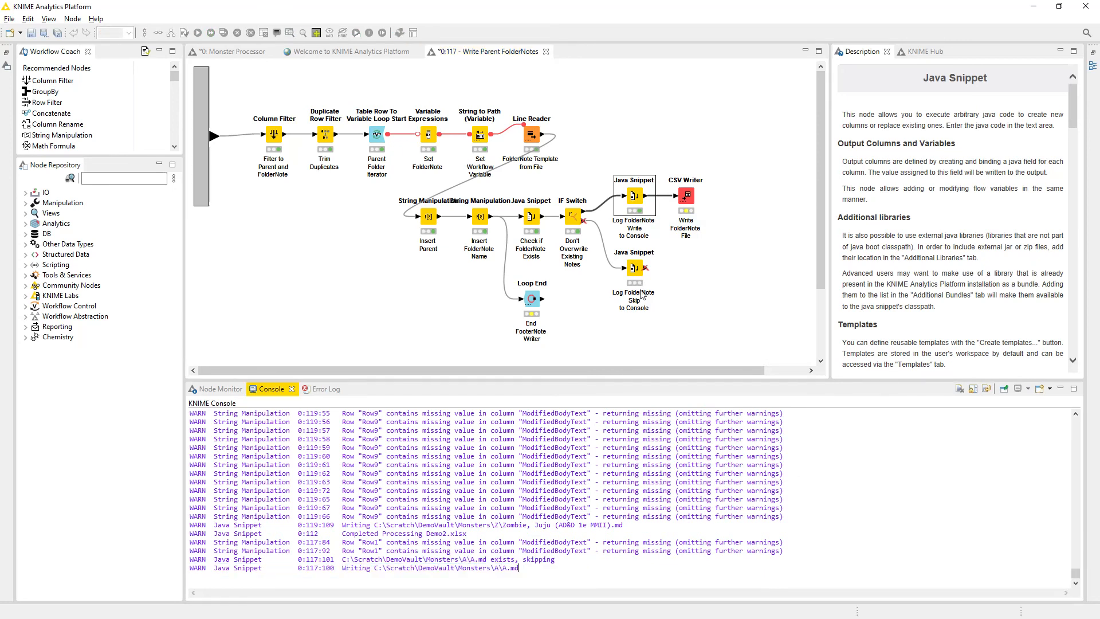
Restore KNIME from full screen, switch to File Explorer showing the Monsters\A folder, and narrow it so both windows are usable together.
left_click(690, 204)
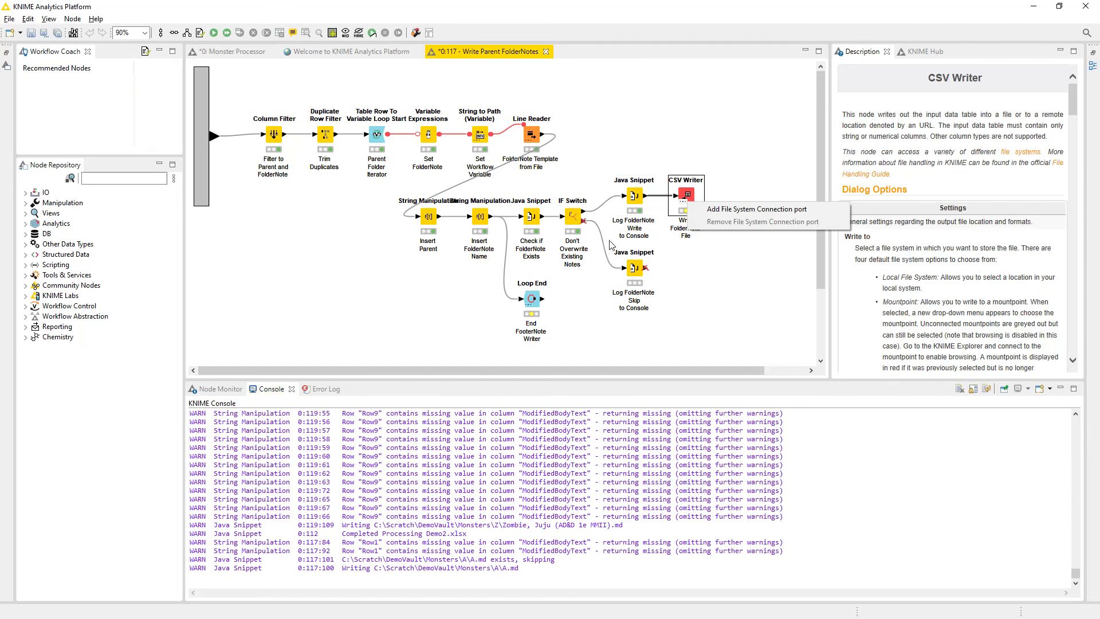
left_click(736, 21)
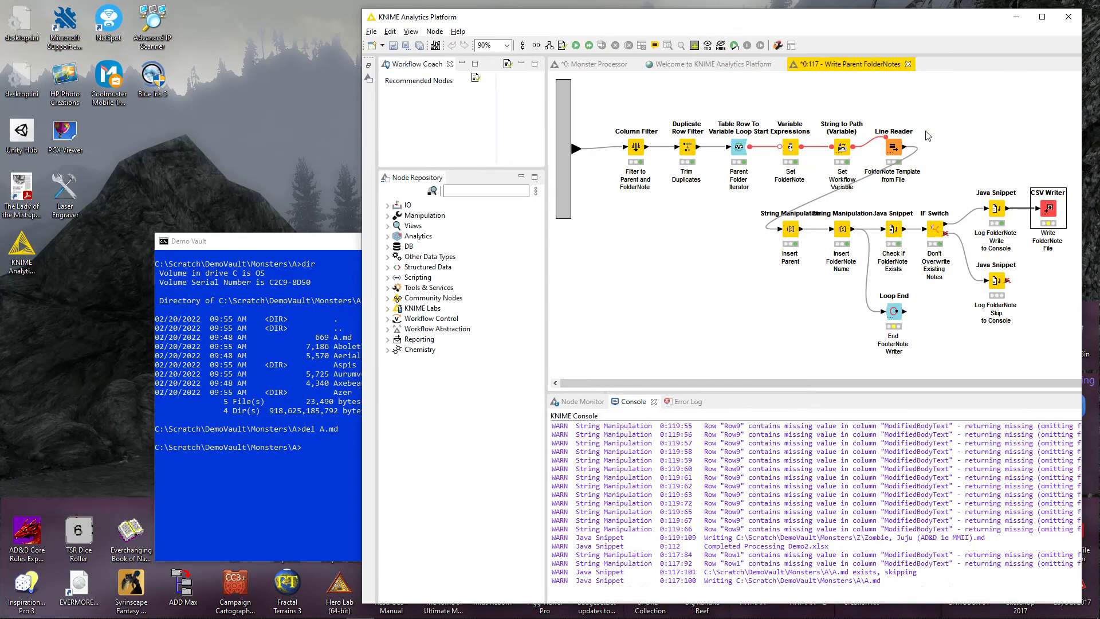
left_click(1060, 6)
left_click(322, 249)
left_click_drag(322, 246, 269, 224)
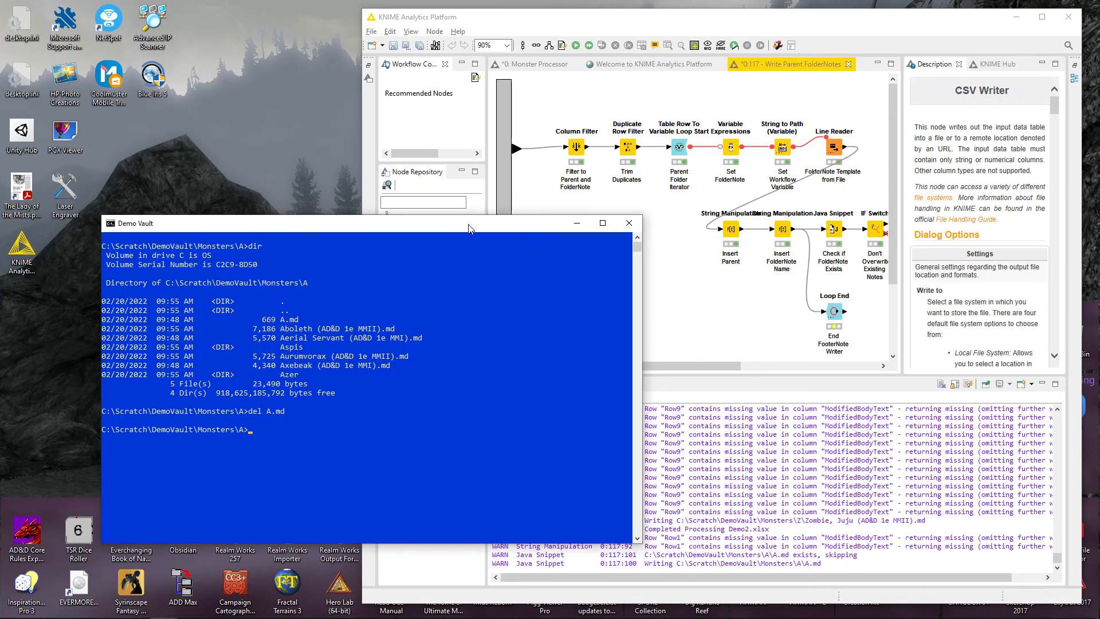
left_click(577, 221)
key("alt+Tab")
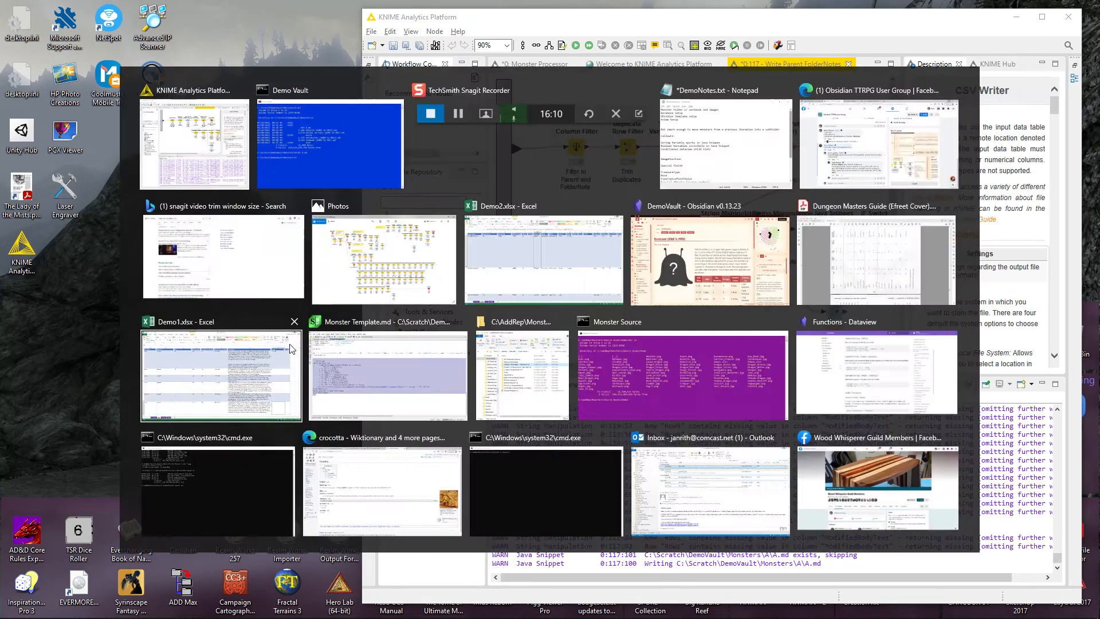
key("Return")
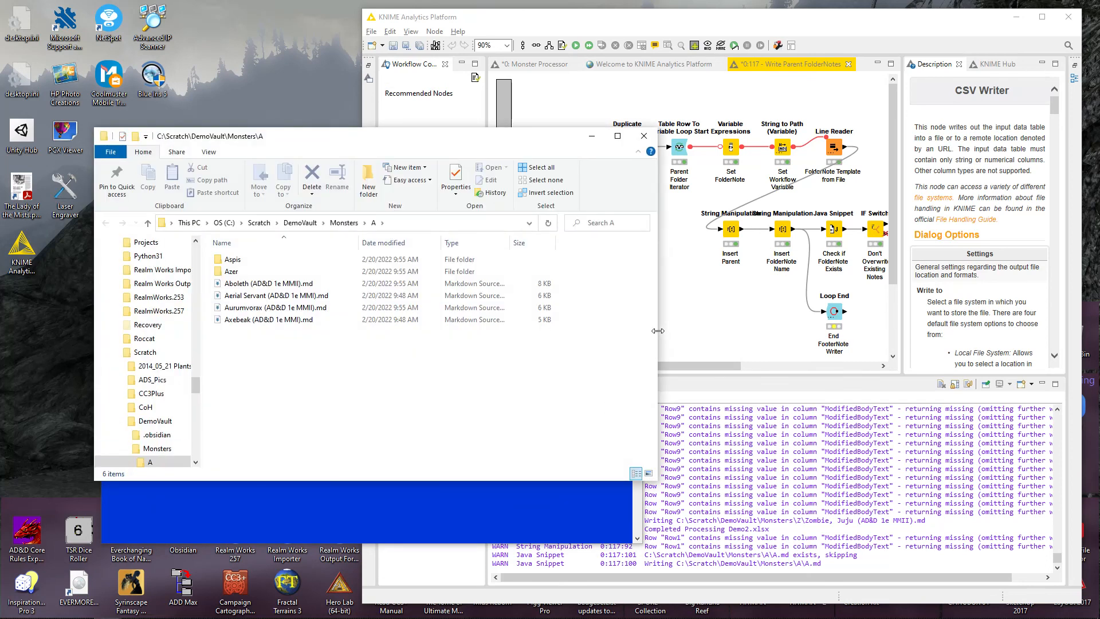
left_click_drag(658, 330, 490, 330)
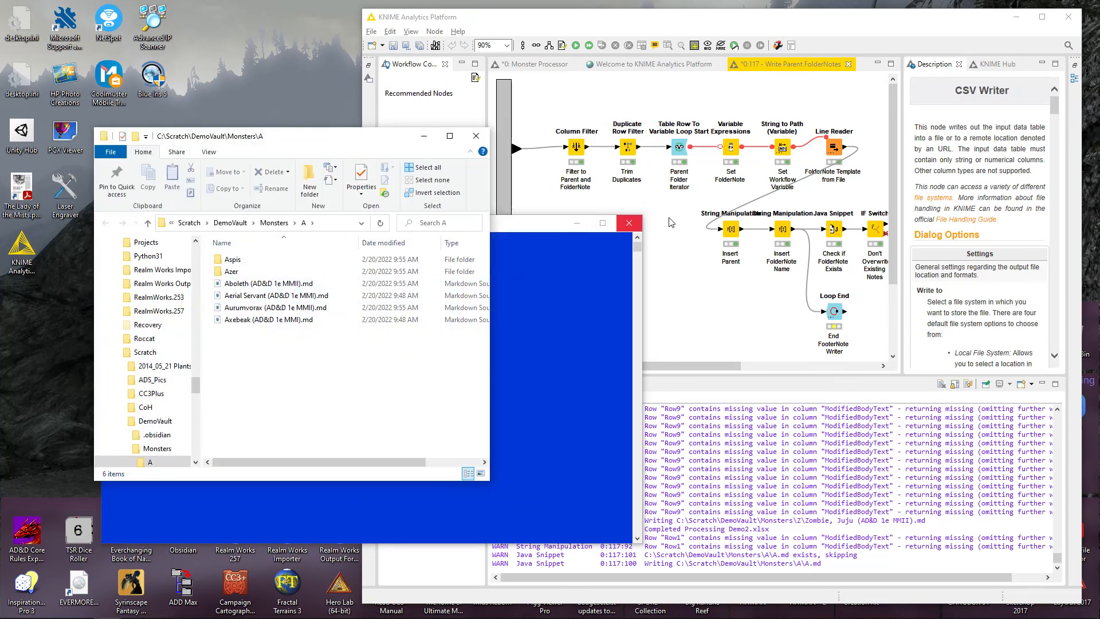
left_click(762, 18)
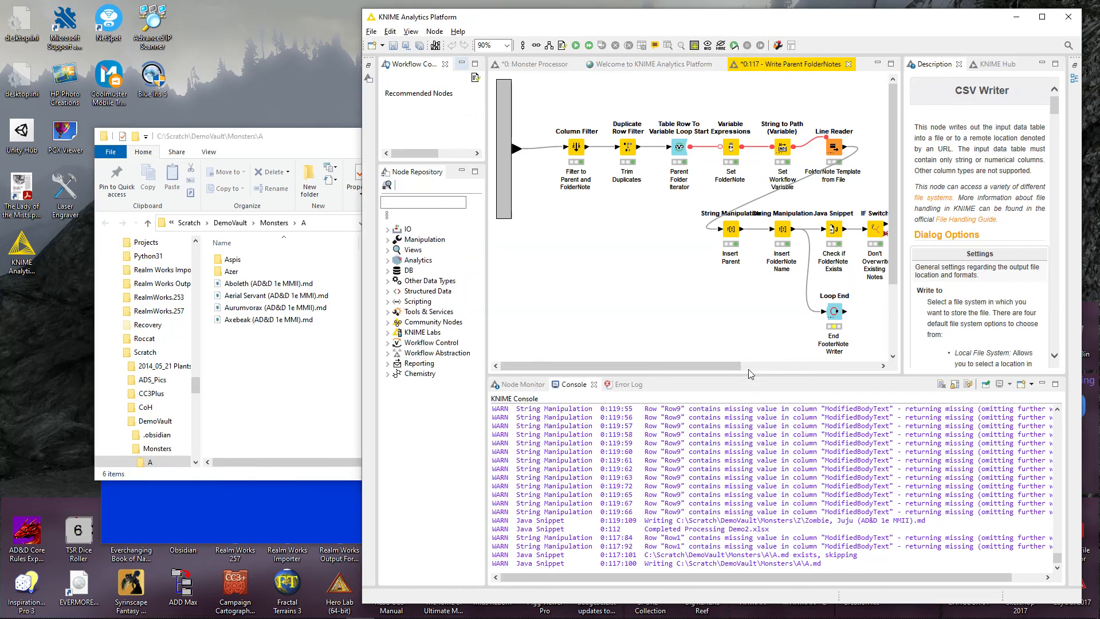
Execute the Write FolderNote File CSV Writer node and check for A.md in the Monsters\A folder.
left_click_drag(748, 367, 873, 367)
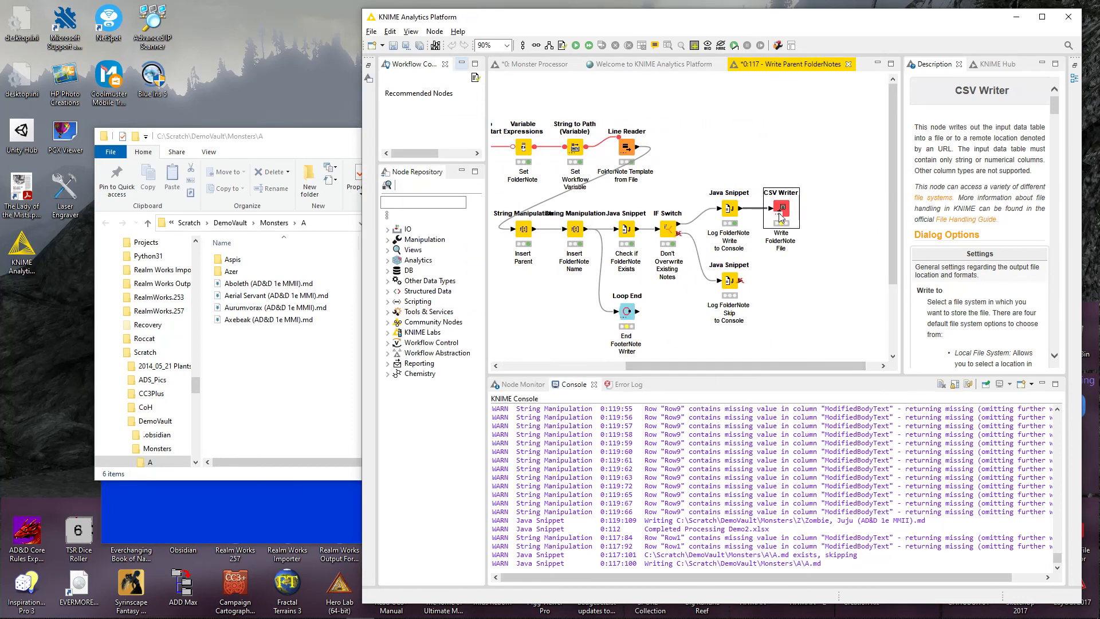
right_click(779, 218)
left_click(803, 233)
left_click(240, 285)
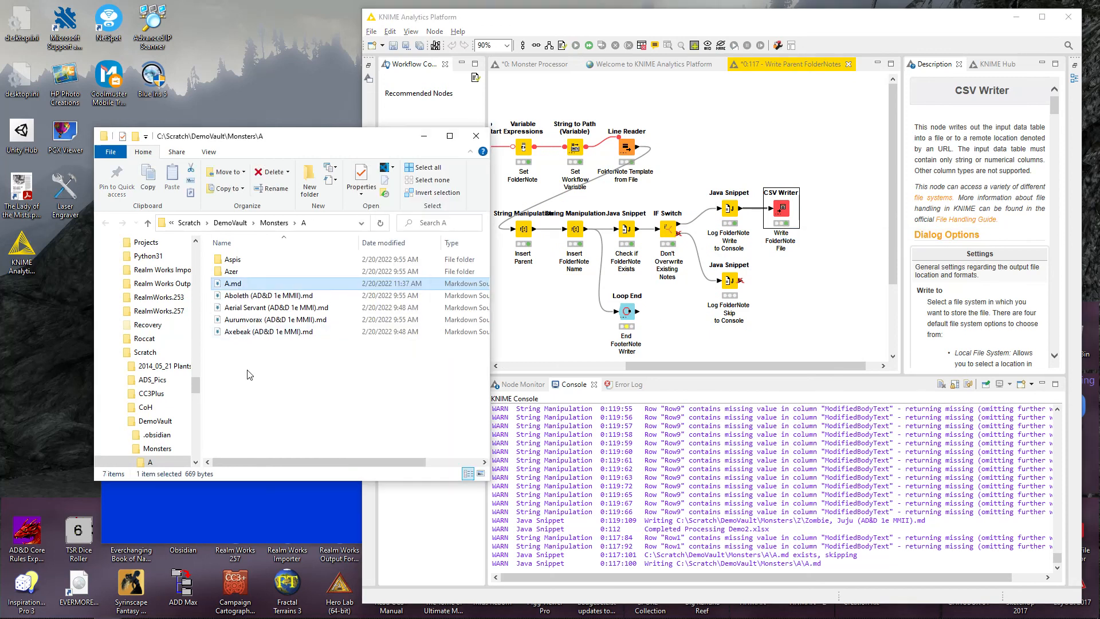
Execute the End FooterNote Writer Loop End node to run the folder note loop for all parent folders.
left_click(771, 304)
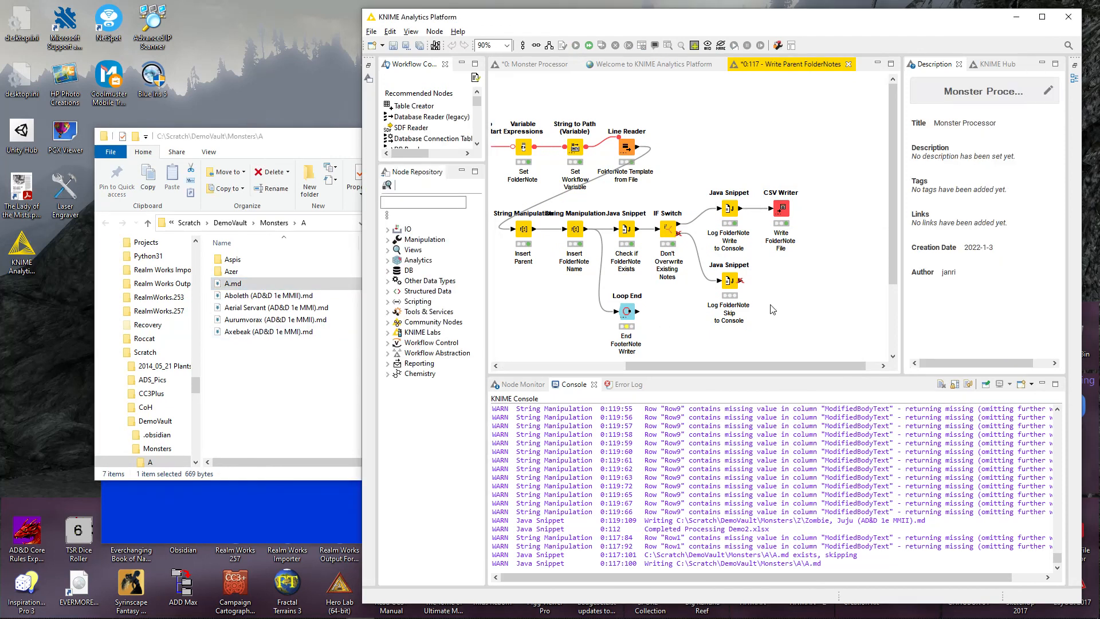
left_click_drag(771, 367, 601, 369)
scroll(661, 240, "up", 2)
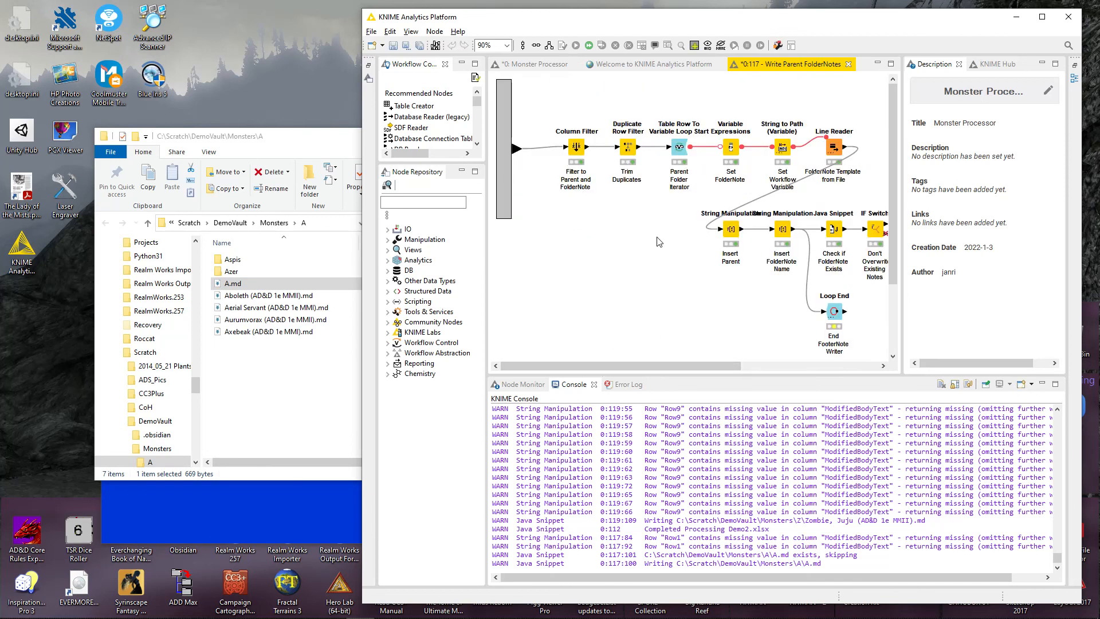
left_click(241, 285)
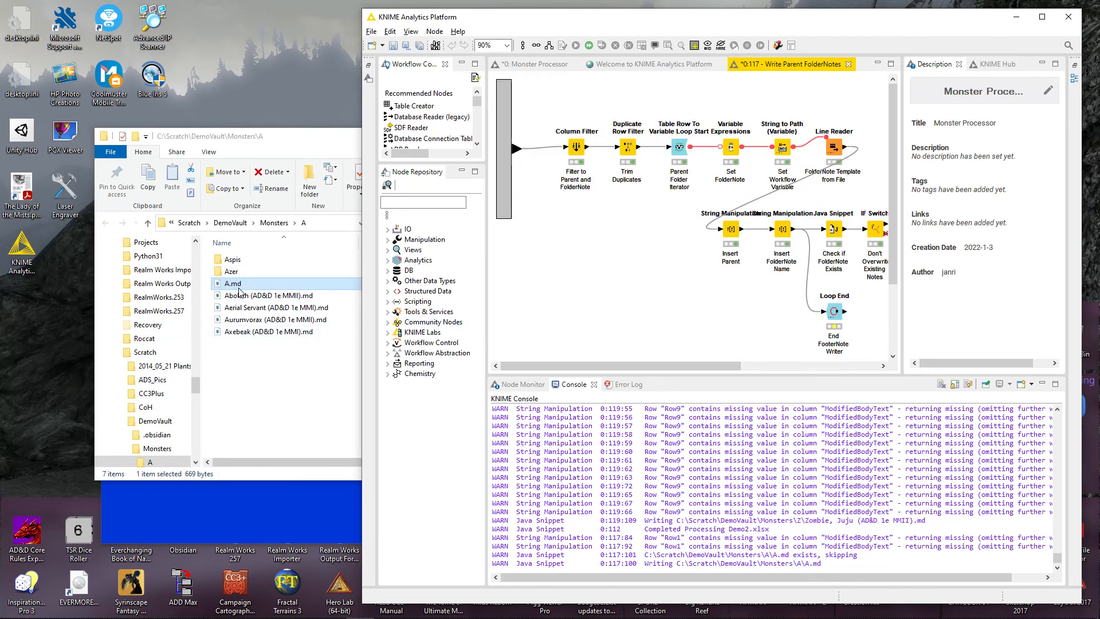
left_click_drag(676, 368, 759, 368)
scroll(766, 282, "down", 2)
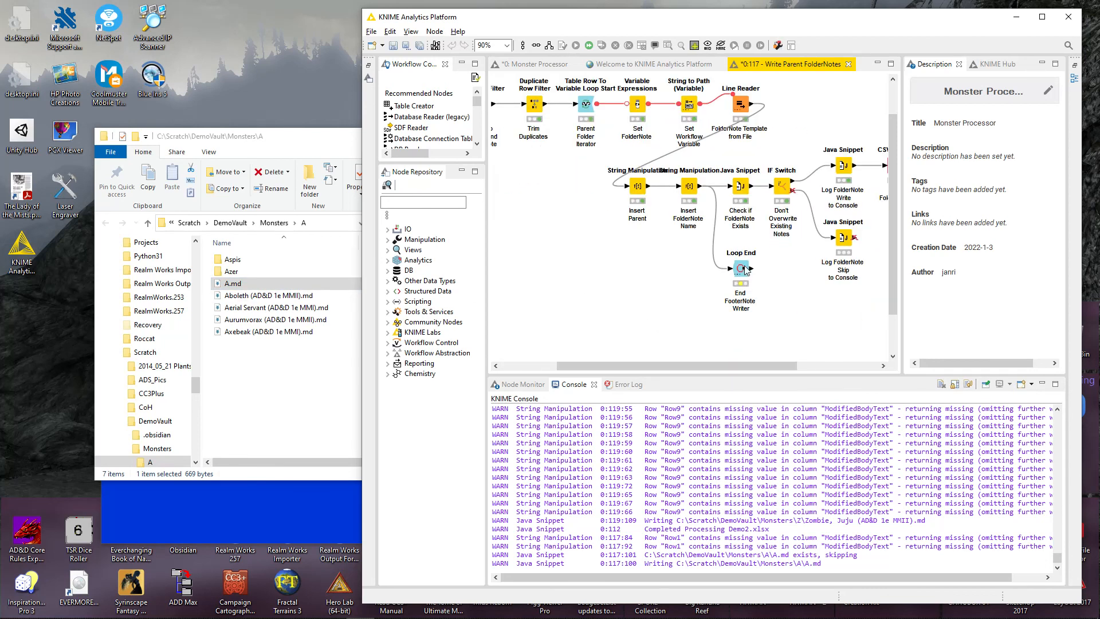
right_click(746, 270)
left_click(785, 286)
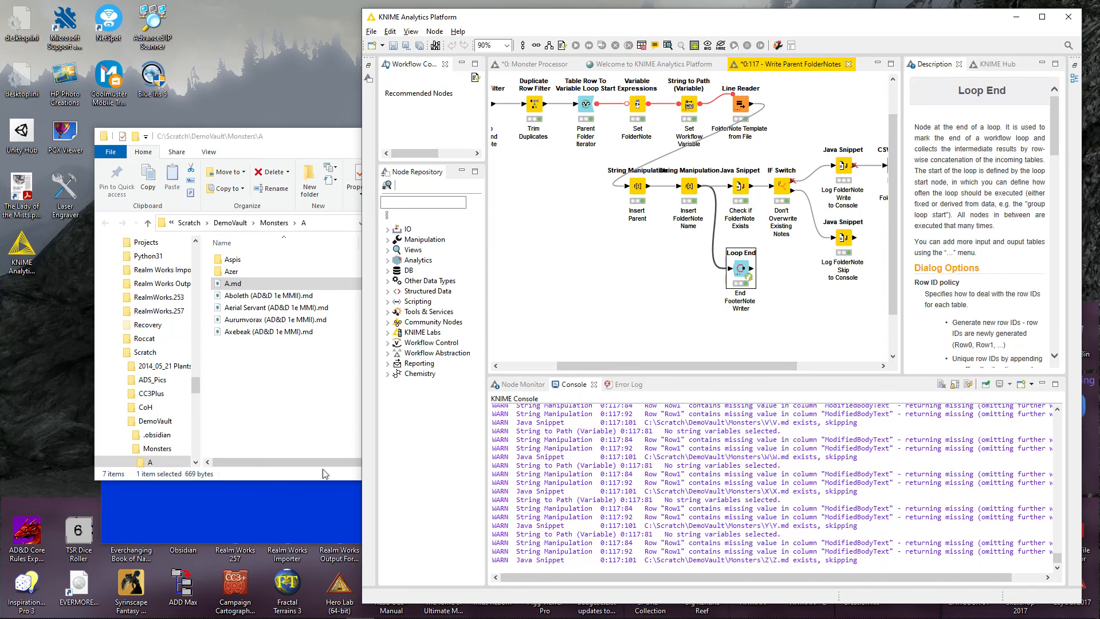
Open the Aspis subfolder of Monsters\A in File Explorer and check for its Aspis.md folder note.
left_click(308, 394)
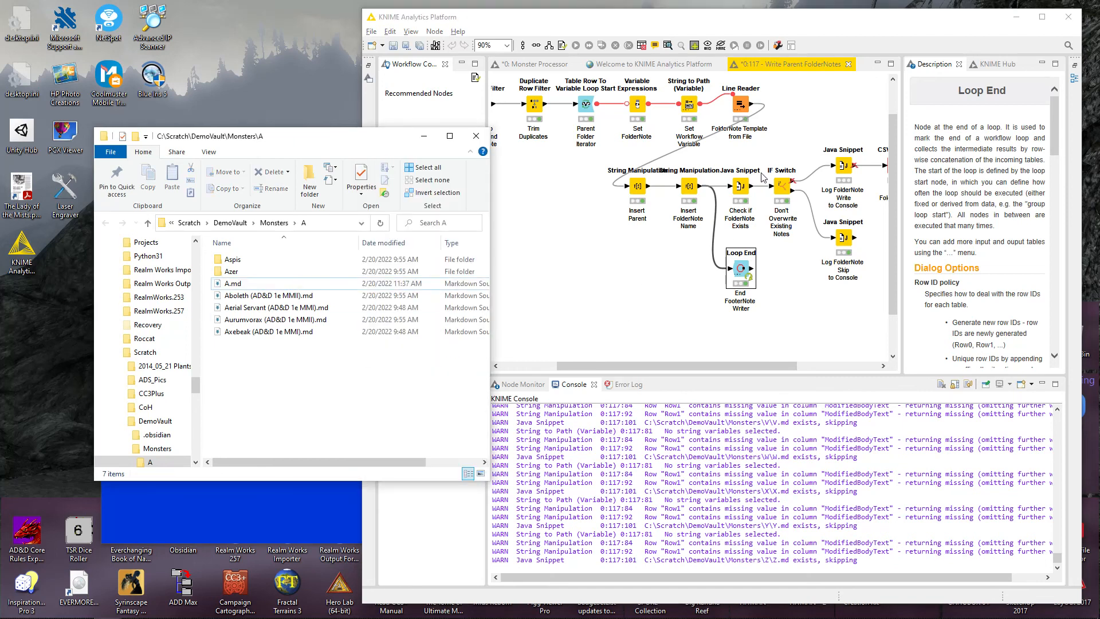
double_click(232, 261)
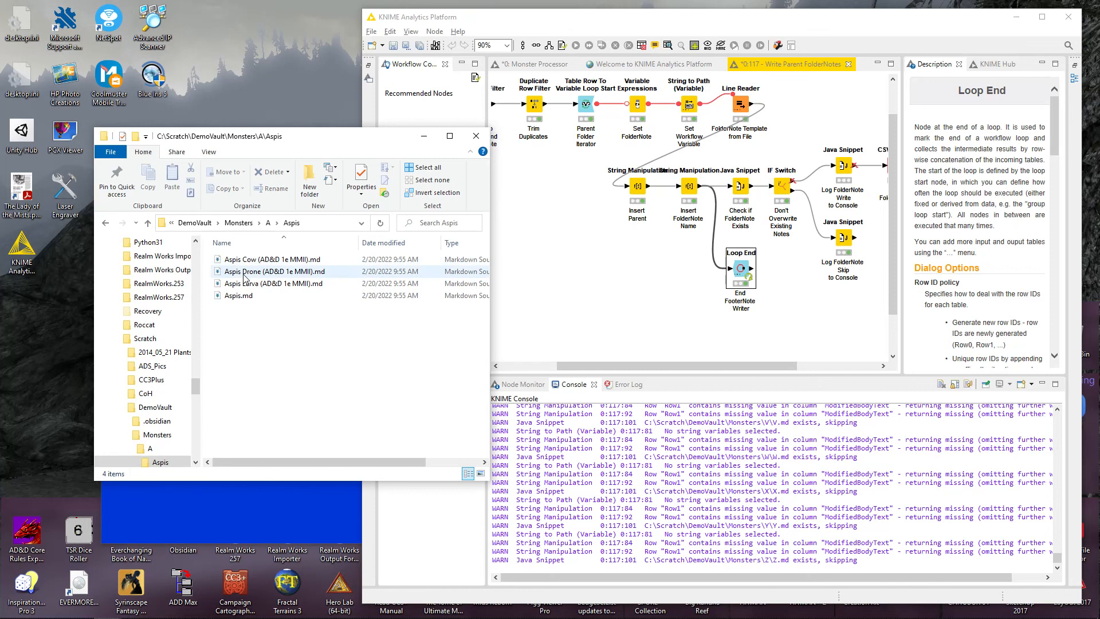
left_click(249, 296)
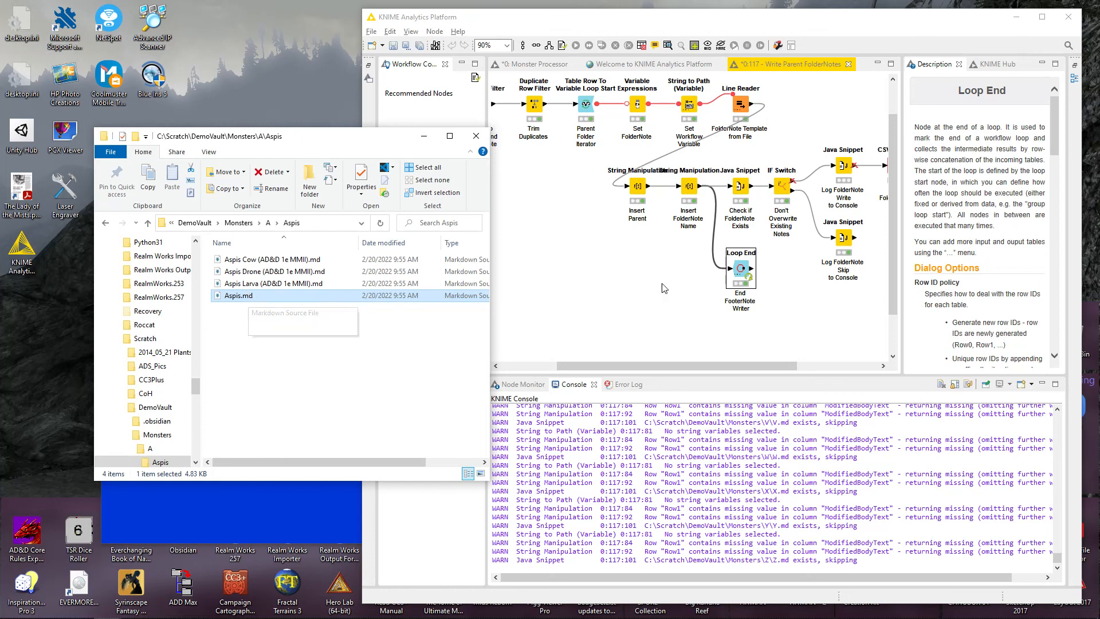
Review the start of the metanode's workflow in KNIME, then minimize the KNIME, File Explorer and command prompt windows.
left_click(598, 18)
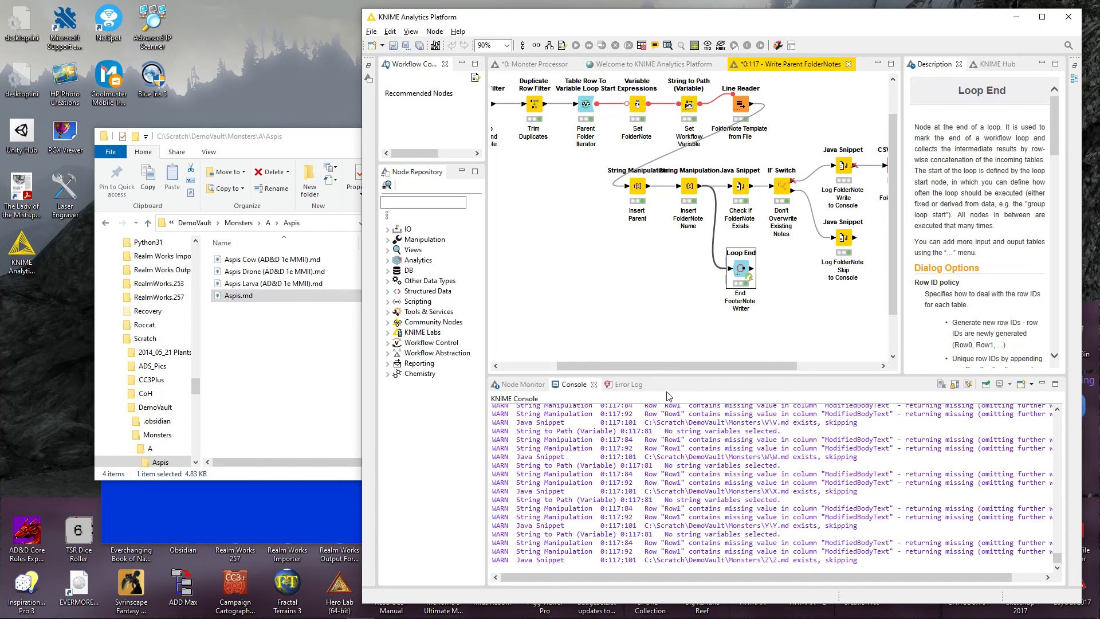
left_click_drag(657, 371, 595, 371)
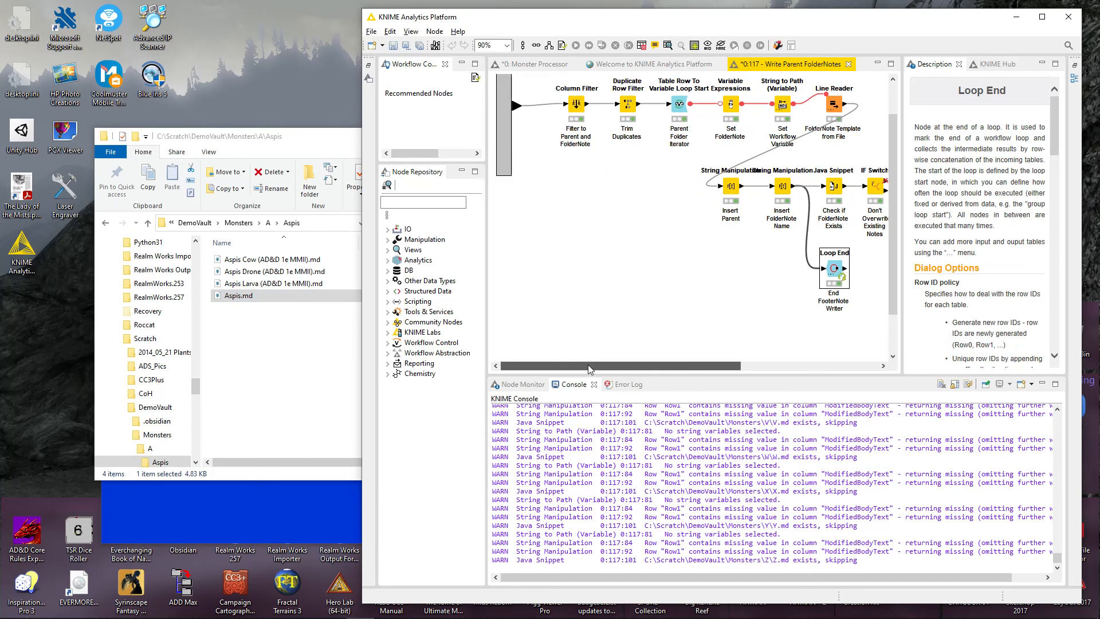
left_click(1016, 16)
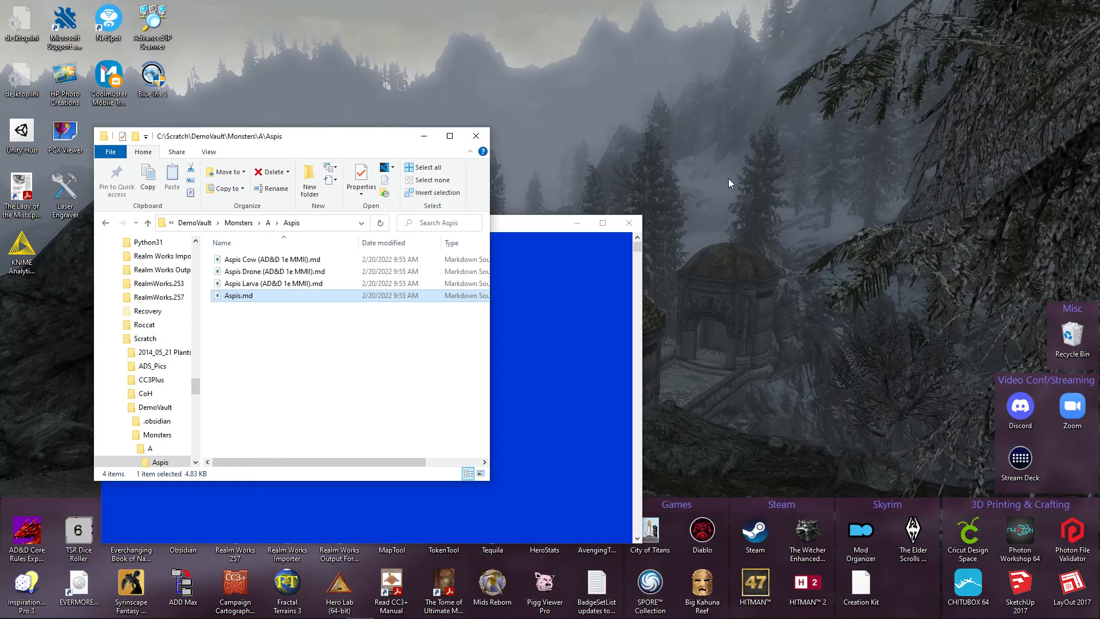
left_click(427, 139)
left_click(572, 224)
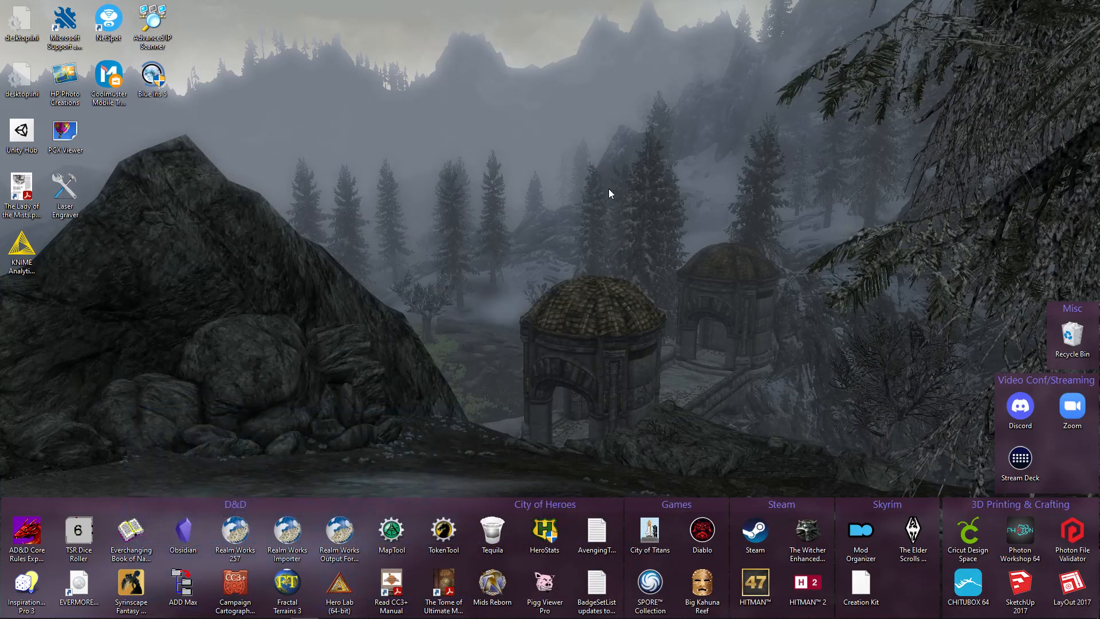